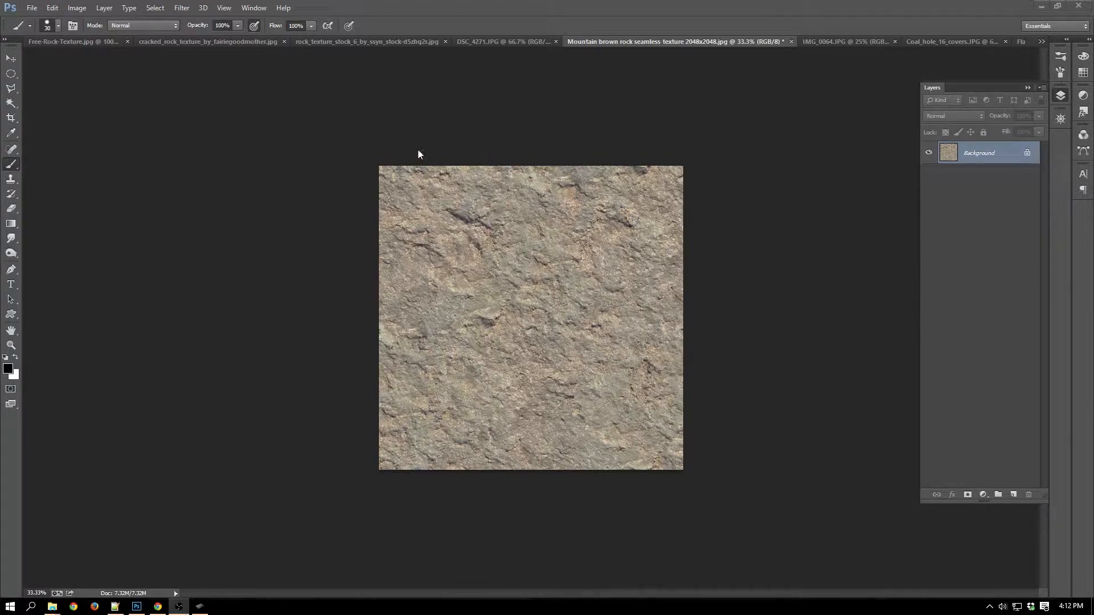
Preview a wrap-around Offset of +1765 px horizontal and +1217 px vertical on the mountain brown rock texture, and cancel it.
click(189, 7)
mouse_move(260, 221)
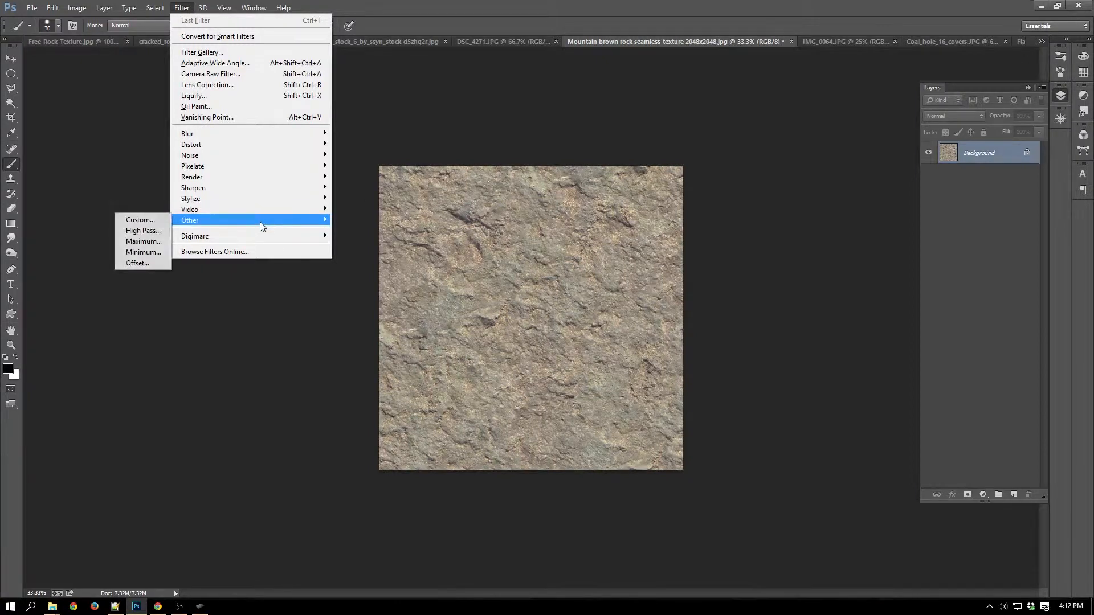
click(140, 264)
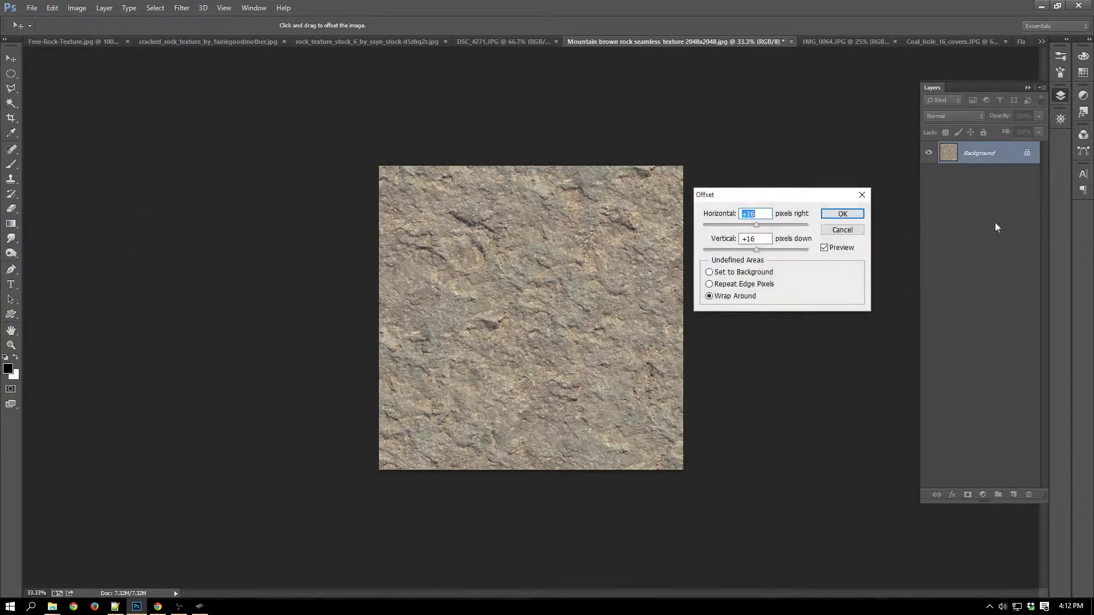
drag(756, 228, 779, 254)
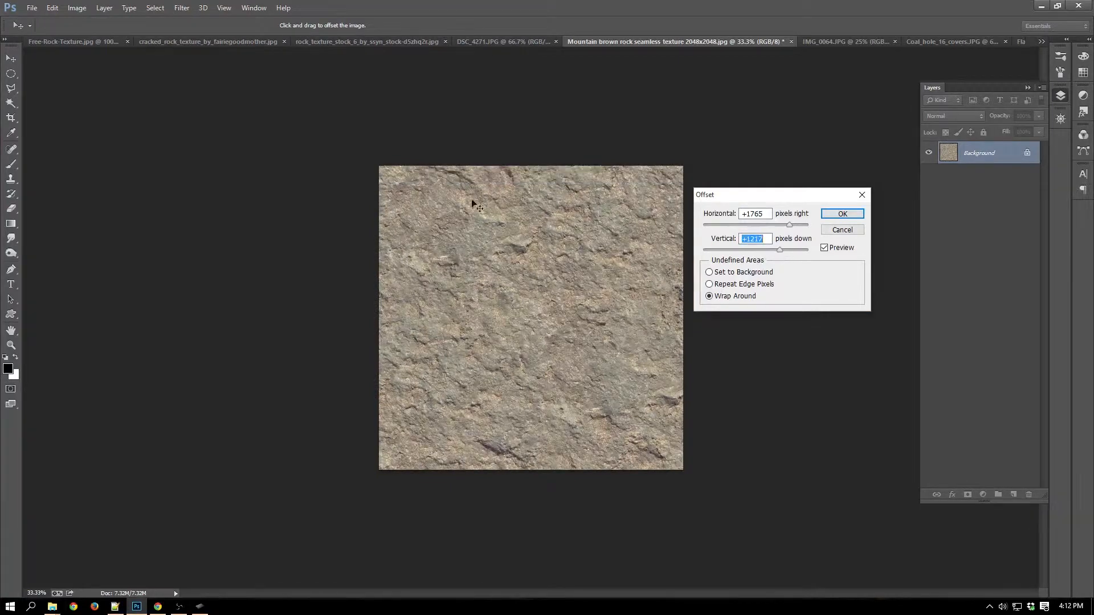
click(841, 230)
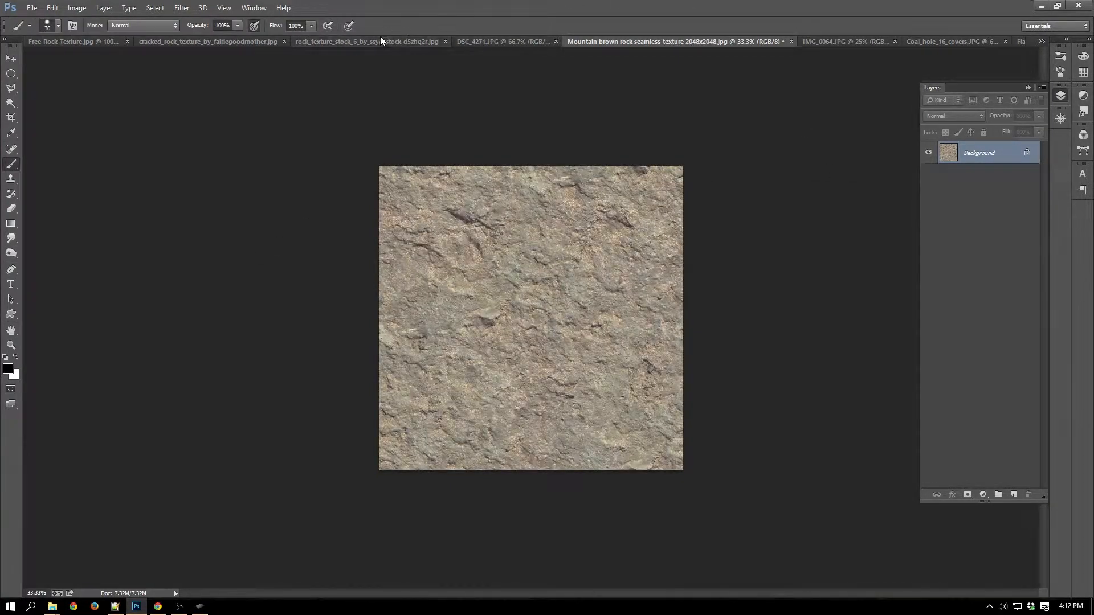
Preview a wrap-around Offset of +16 px horizontal and +196 px vertical on the grey rock_texture_stock_6 image, and cancel it.
click(346, 43)
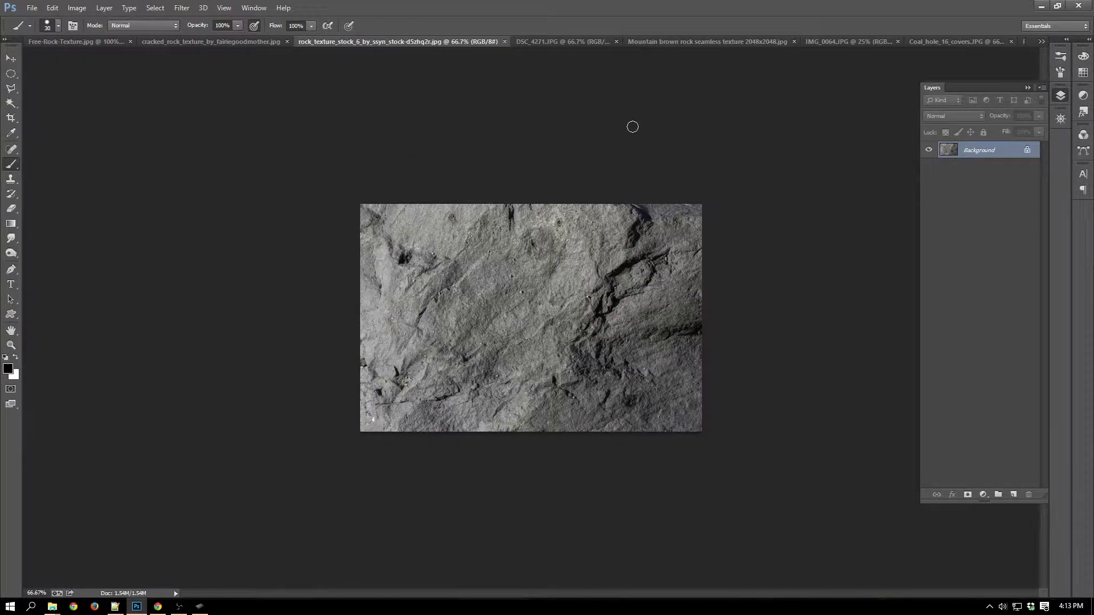
key(alt+t)
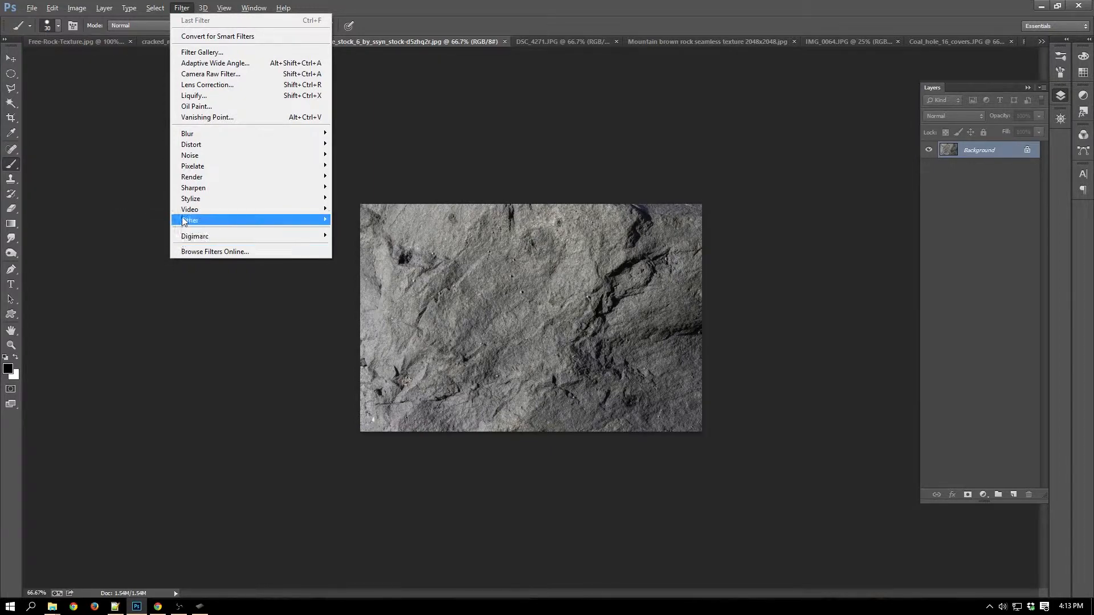
mouse_move(184, 220)
click(146, 260)
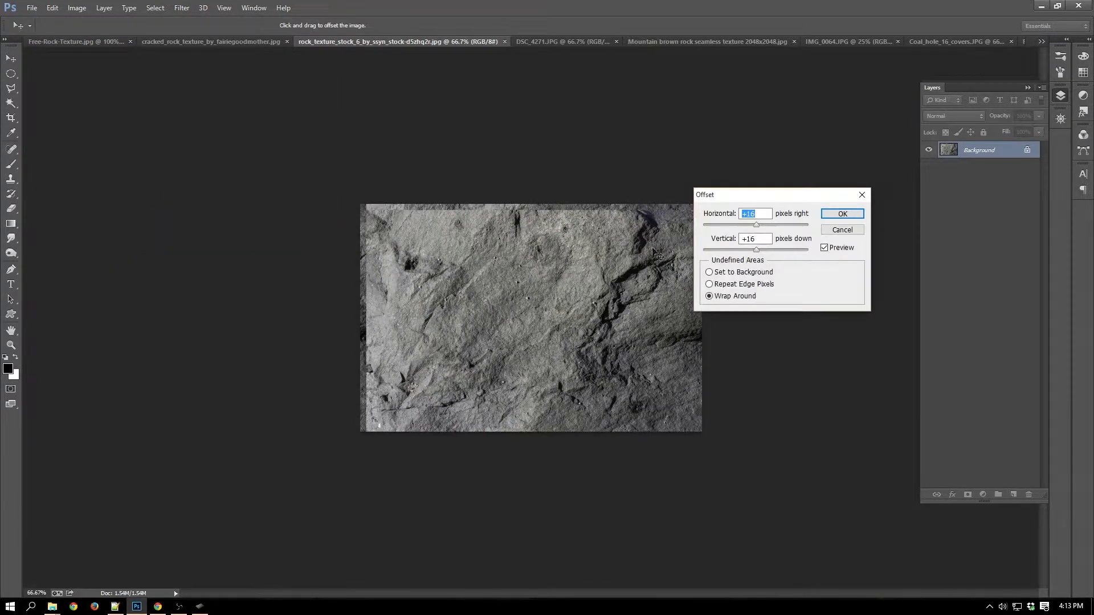
click(766, 250)
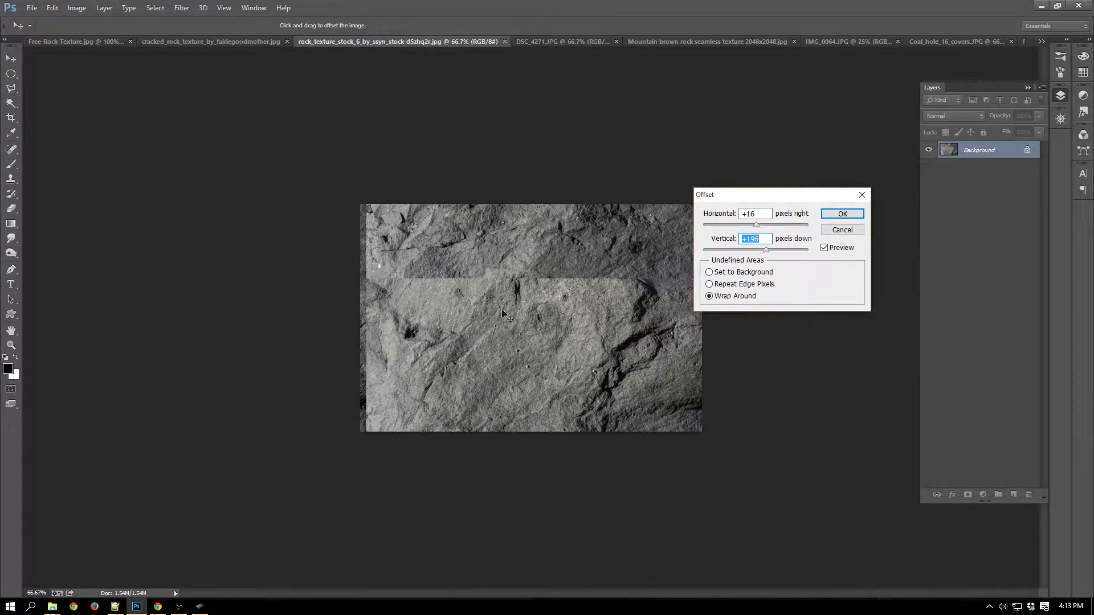
click(836, 232)
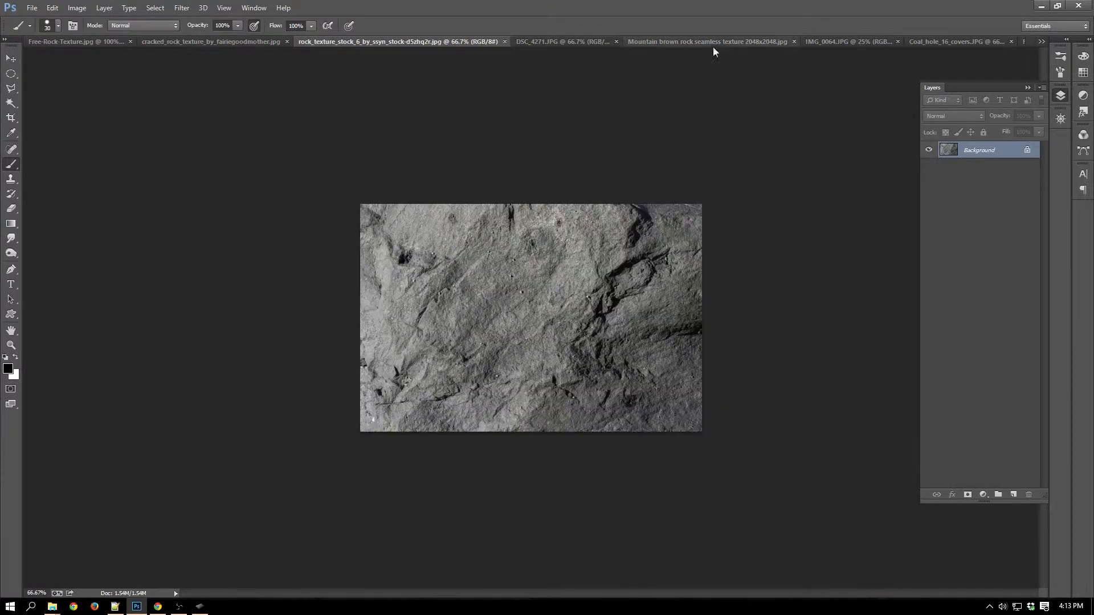
Circle the dark crack near the upper-left of the mountain brown rock texture in black, and undo the stroke.
click(674, 43)
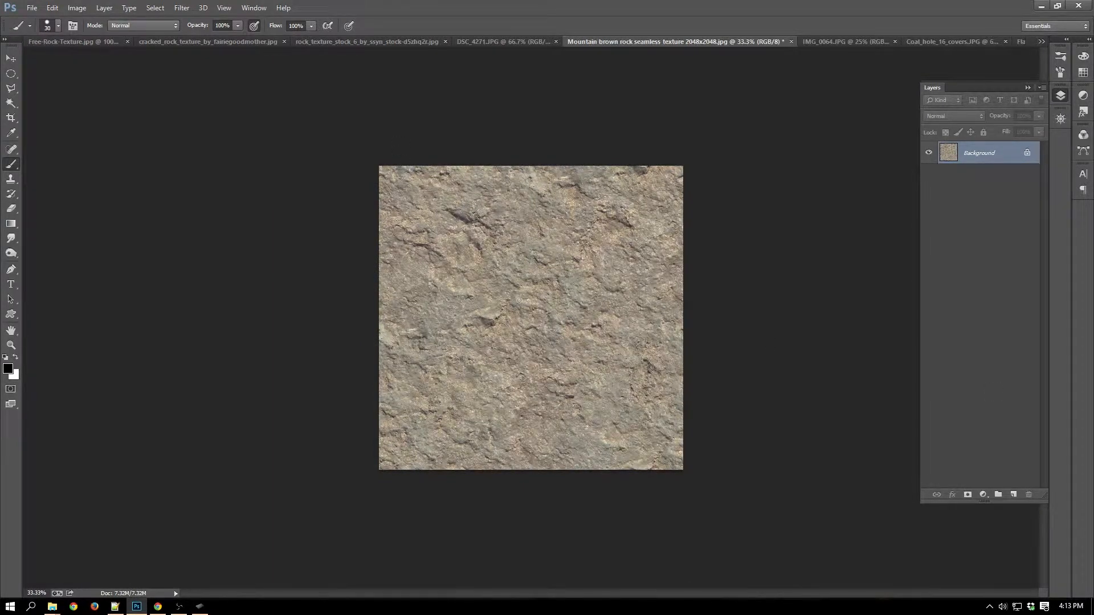
mouse_move(438, 227)
mouse_down()
mouse_move(489, 205)
mouse_move(434, 225)
mouse_up()
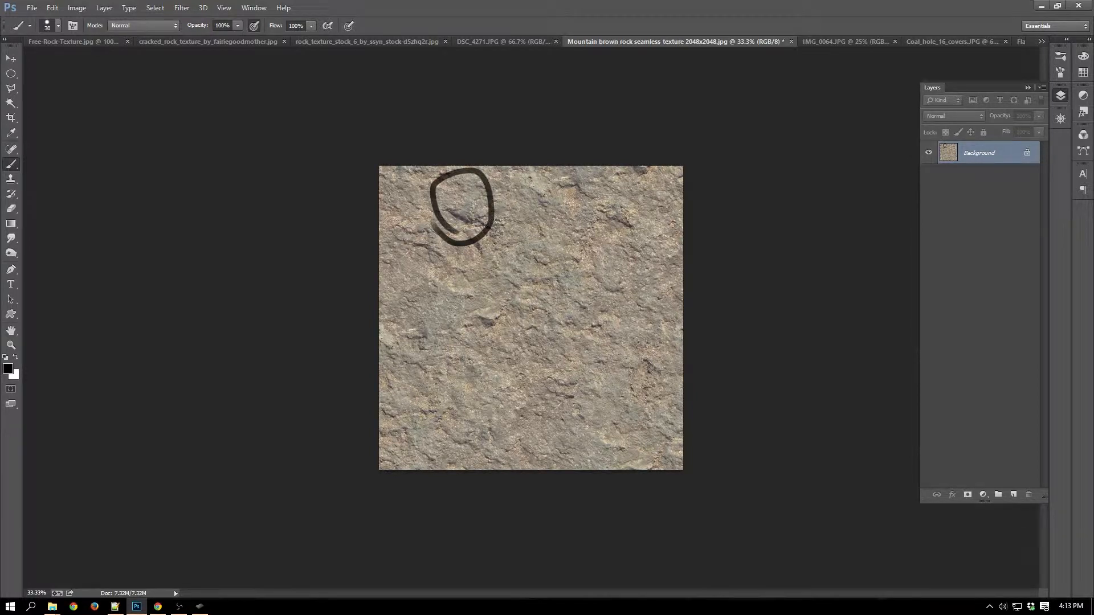
key(ctrl+z)
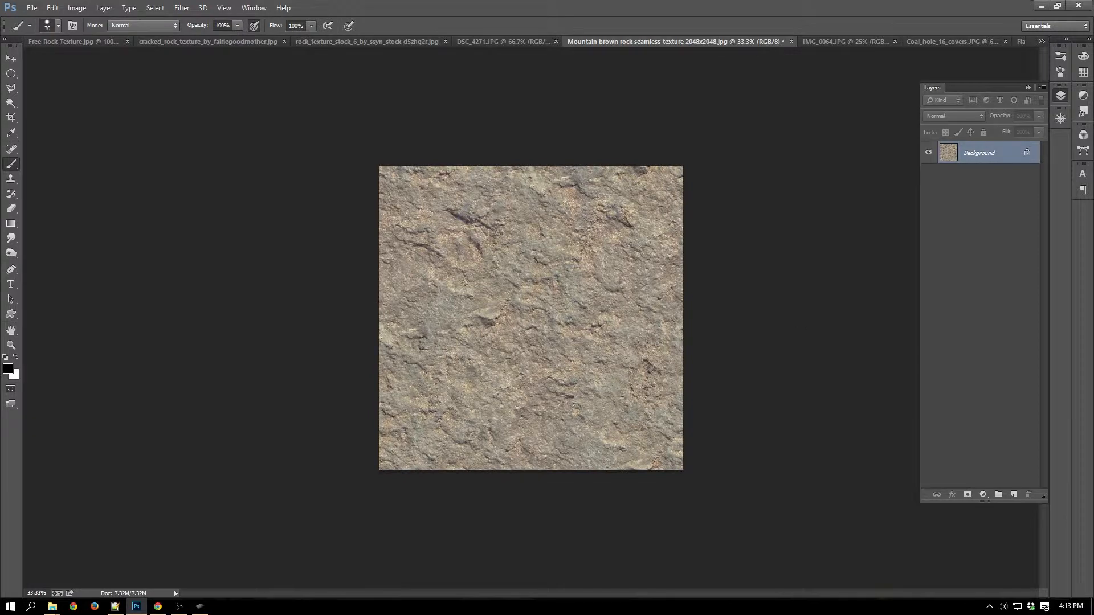
Brush a black diagram over the middle of the brown rock texture: an L-shaped axis, short vertical marks and two angled arrowheads.
mouse_move(436, 256)
mouse_down()
mouse_move(440, 300)
mouse_move(669, 339)
mouse_up()
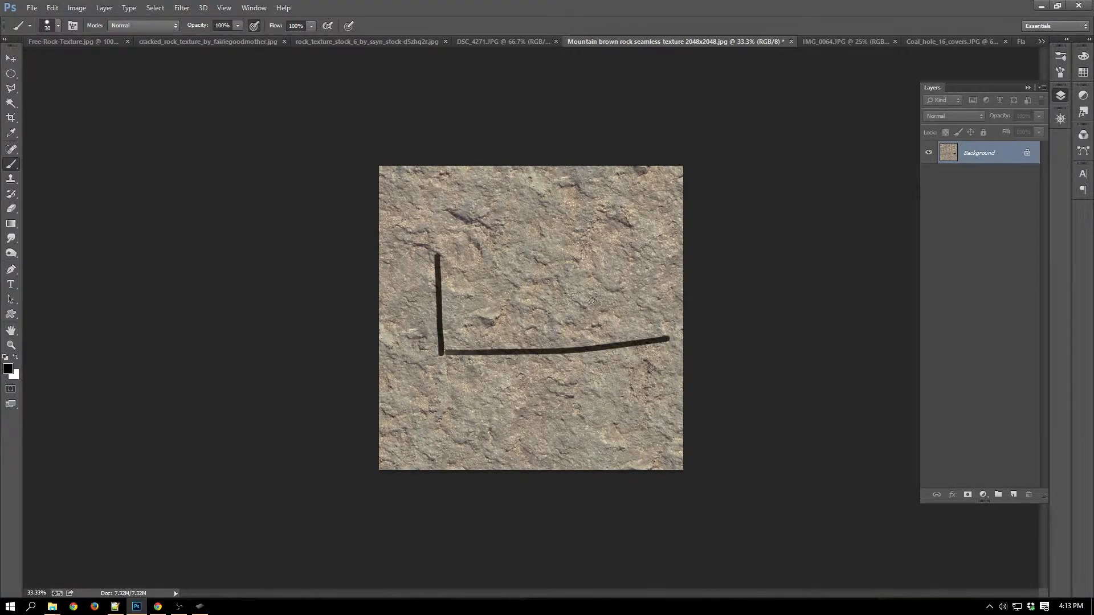
drag(592, 299, 594, 347)
mouse_move(544, 235)
mouse_down()
mouse_move(598, 313)
mouse_move(585, 315)
mouse_move(529, 427)
mouse_up()
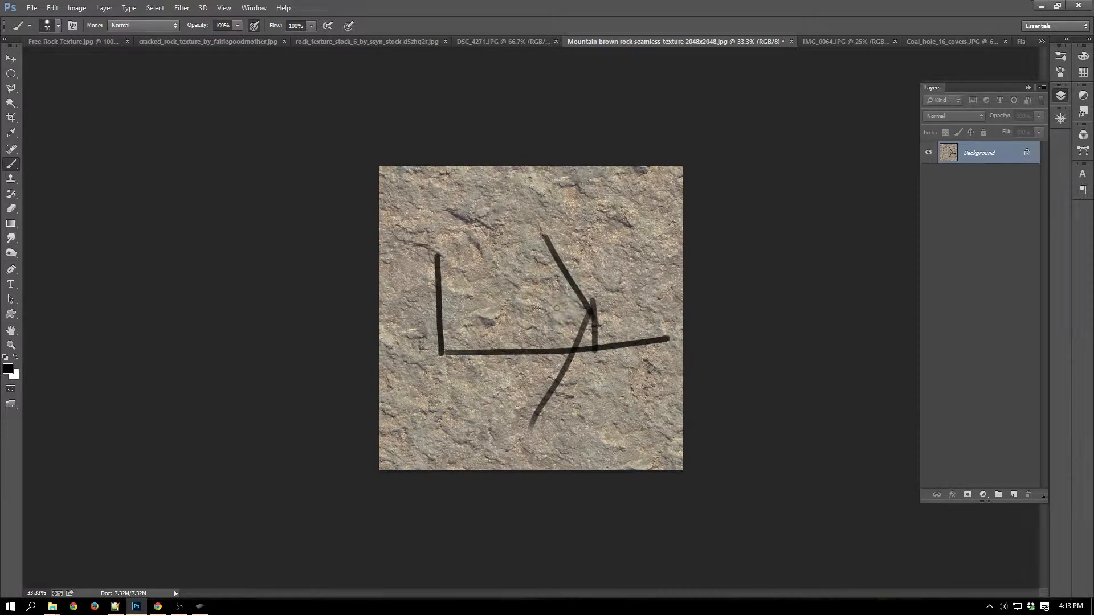
mouse_move(535, 304)
mouse_down()
mouse_move(479, 307)
mouse_move(489, 365)
mouse_up()
drag(488, 306, 490, 367)
drag(487, 299, 488, 305)
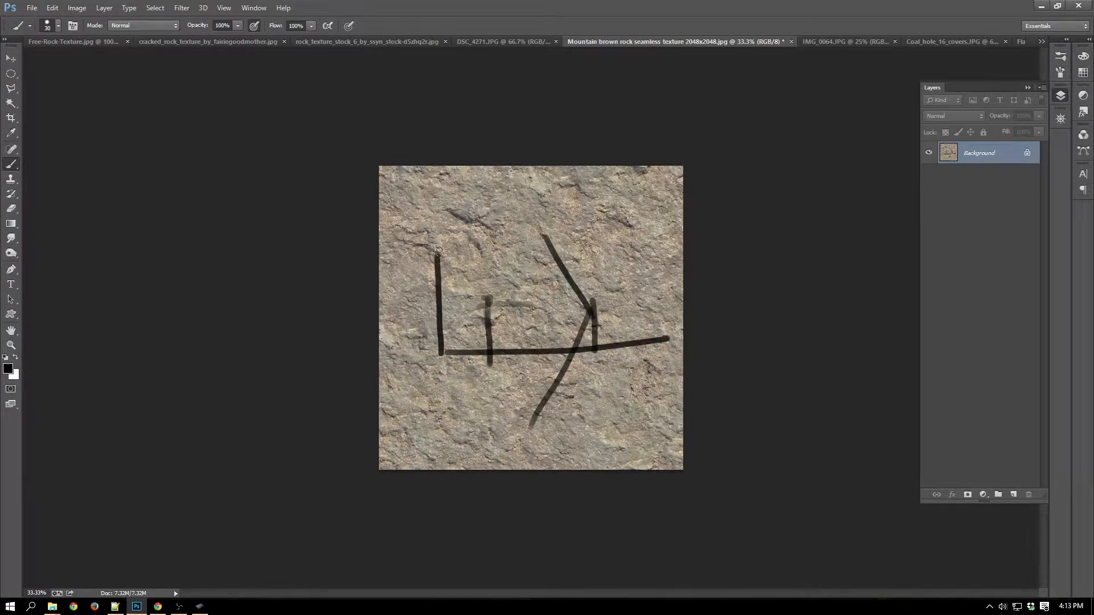
mouse_move(438, 251)
mouse_down()
mouse_move(488, 302)
mouse_move(419, 390)
mouse_up()
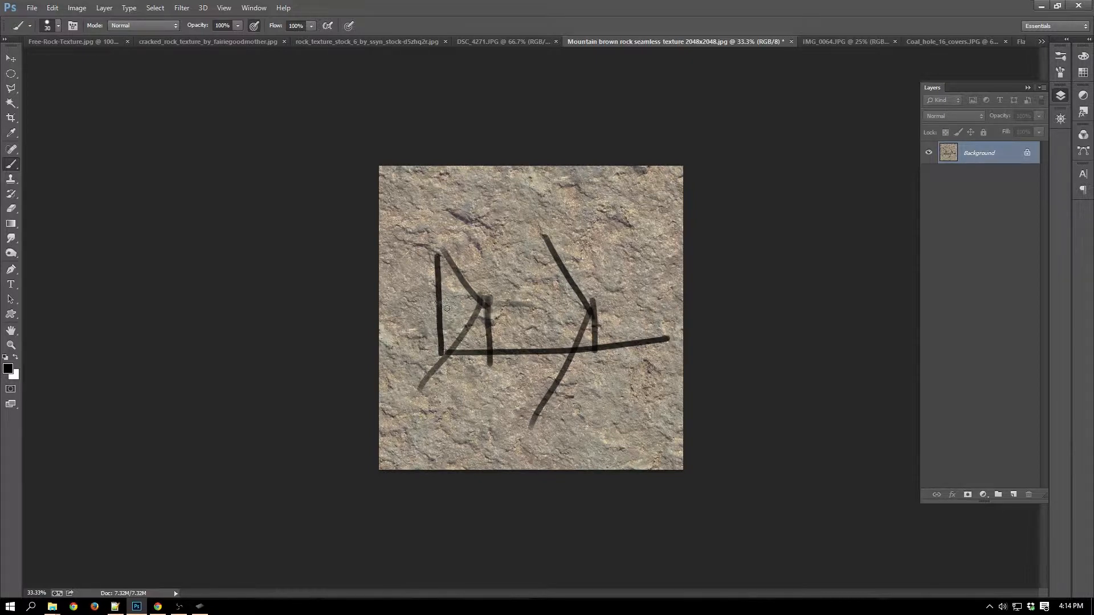
mouse_move(437, 307)
mouse_down()
mouse_move(444, 337)
mouse_move(422, 296)
mouse_up()
Close the mountain brown rock texture without saving its changes and bring up Free-Rock-Texture.jpg.
click(791, 42)
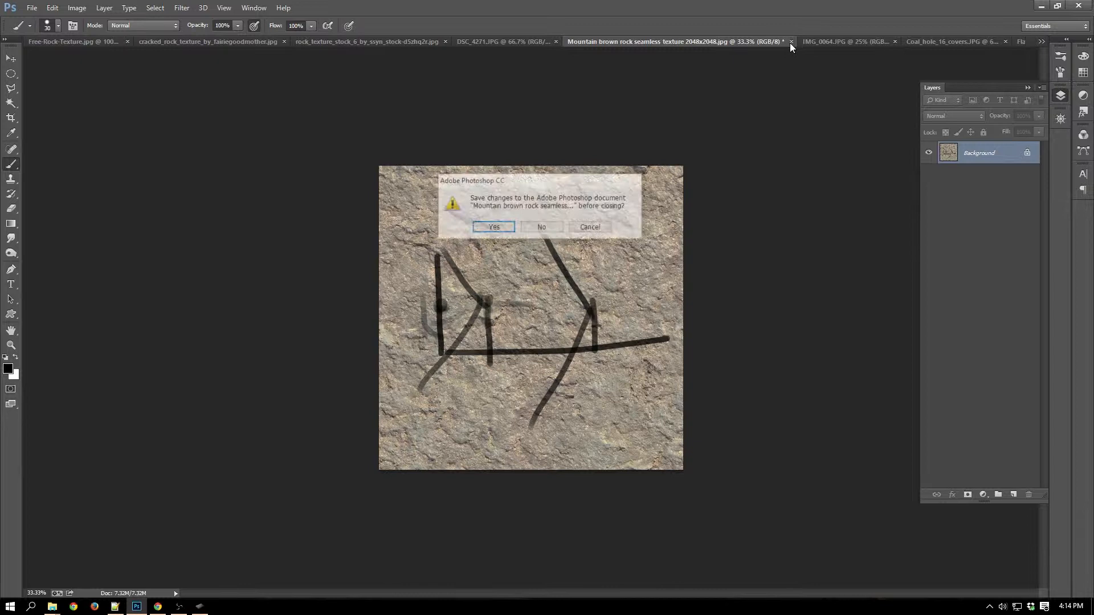
click(533, 227)
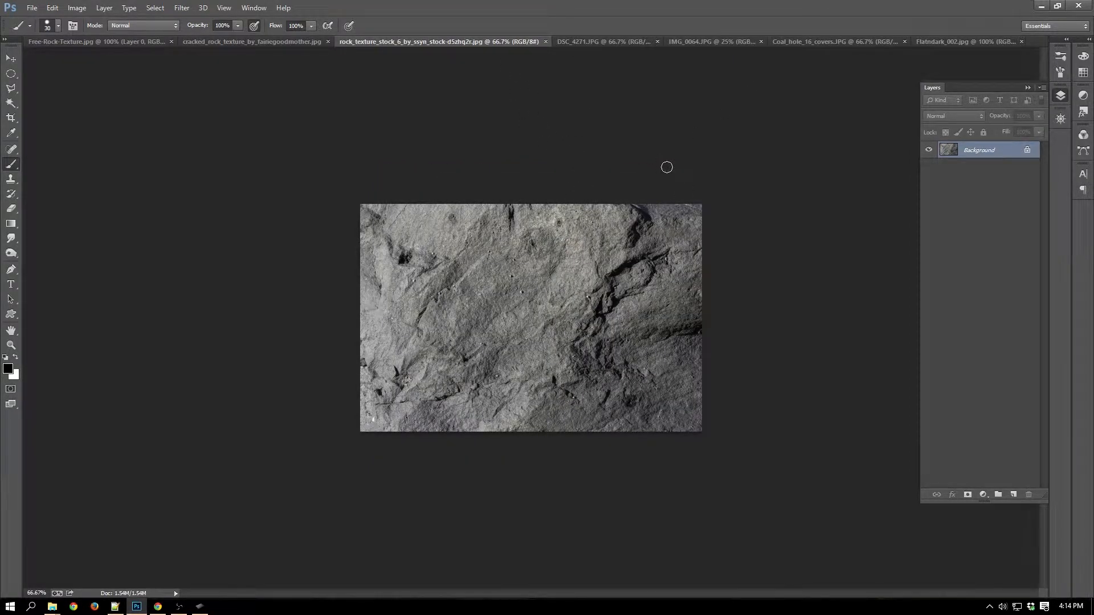
click(257, 43)
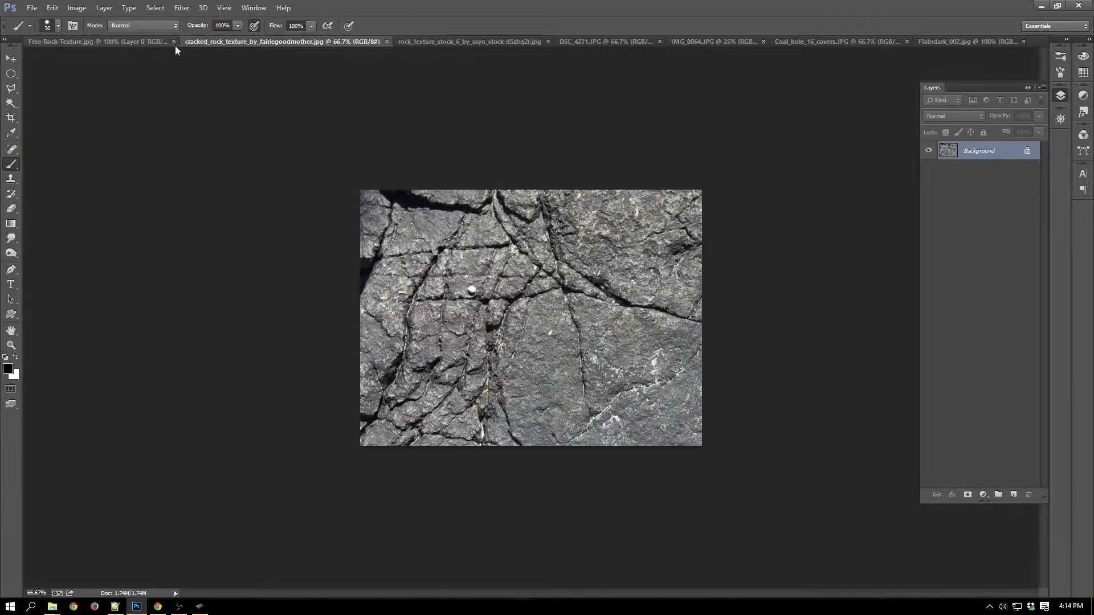
click(148, 43)
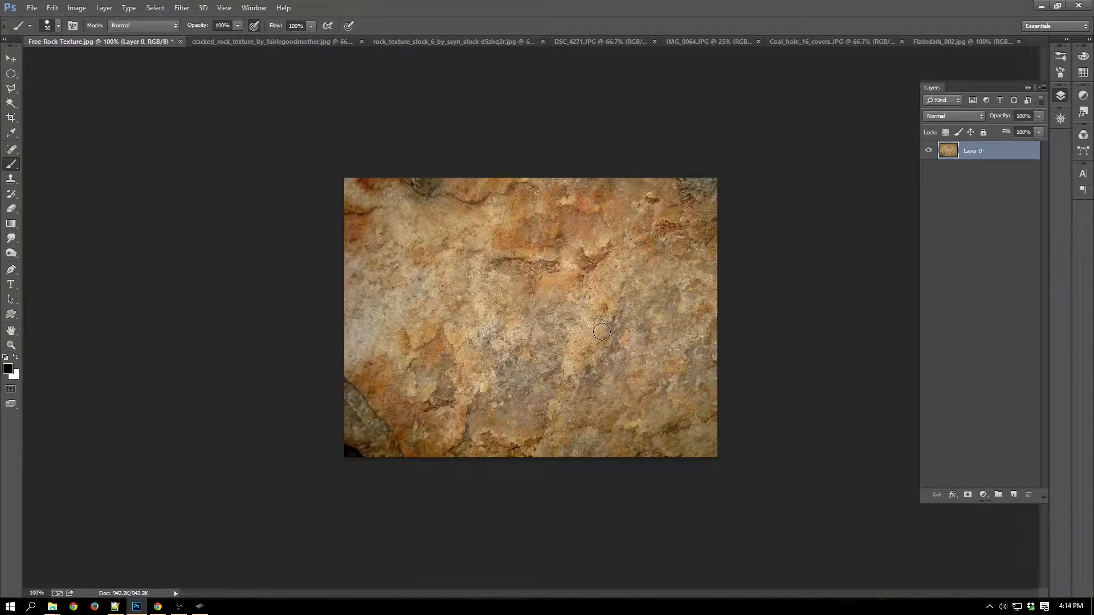
Examine the orange rock's surface detail at 300%, from its centre to the lower-left corner and back.
key(ctrl+plus)
key(ctrl+plus)
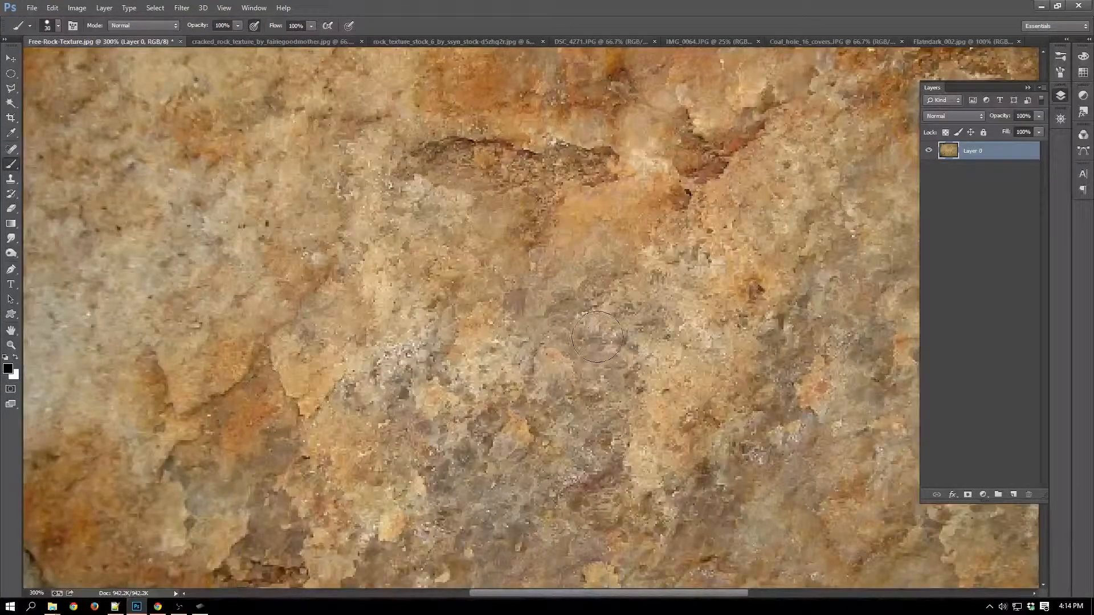
mouse_move(490, 396)
mouse_down()
mouse_move(720, 230)
mouse_move(588, 245)
mouse_move(555, 274)
mouse_move(579, 288)
mouse_move(542, 296)
mouse_up()
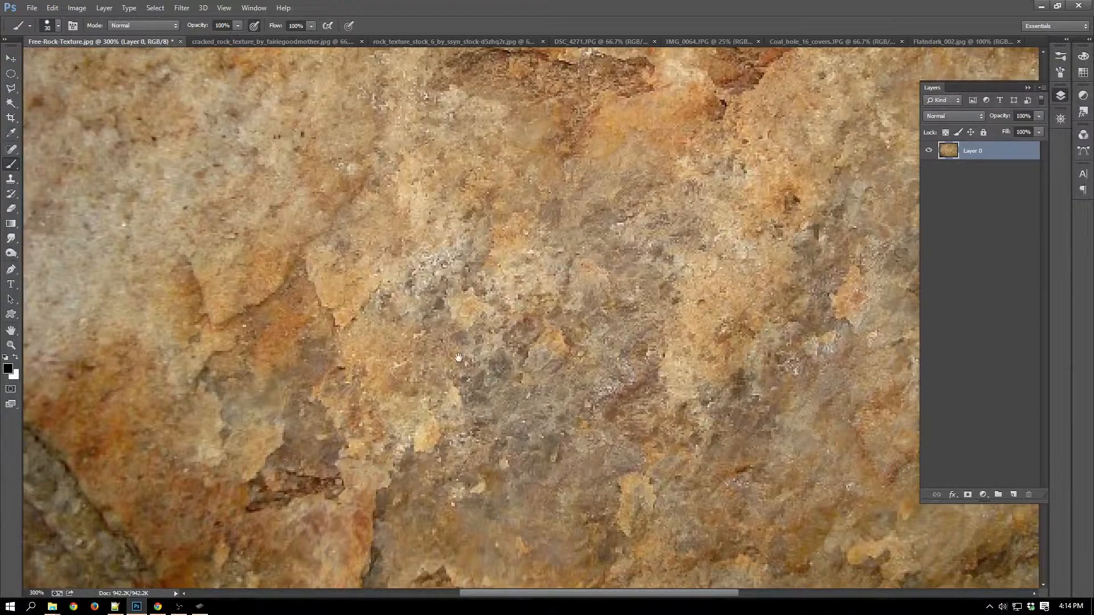
mouse_move(458, 358)
mouse_down()
mouse_move(611, 245)
mouse_move(715, 214)
mouse_up()
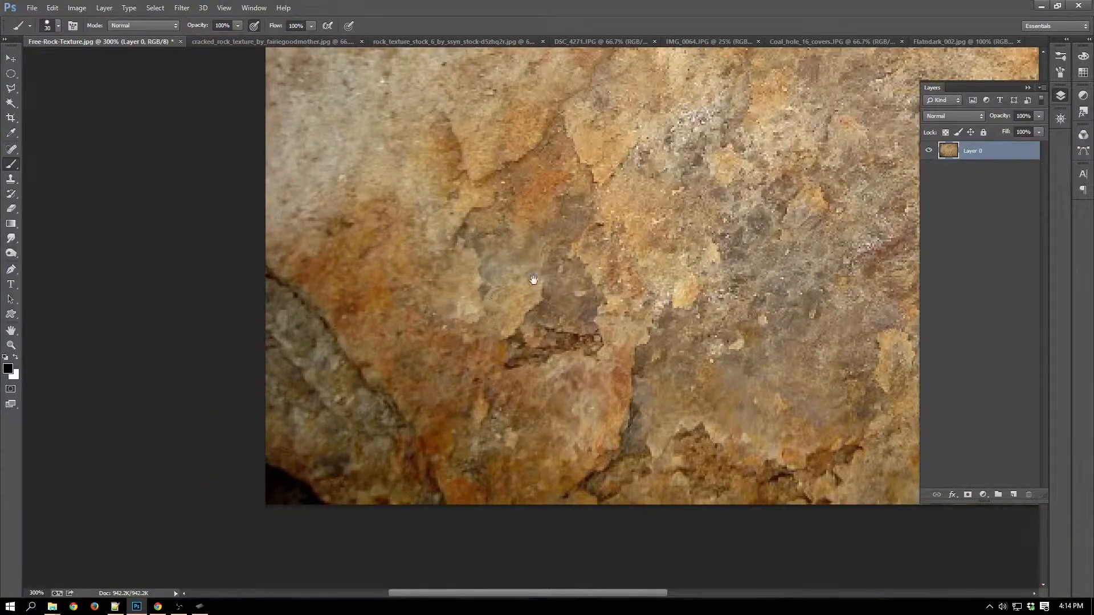
mouse_move(533, 279)
mouse_down()
mouse_move(359, 420)
mouse_move(256, 459)
mouse_move(220, 445)
mouse_up()
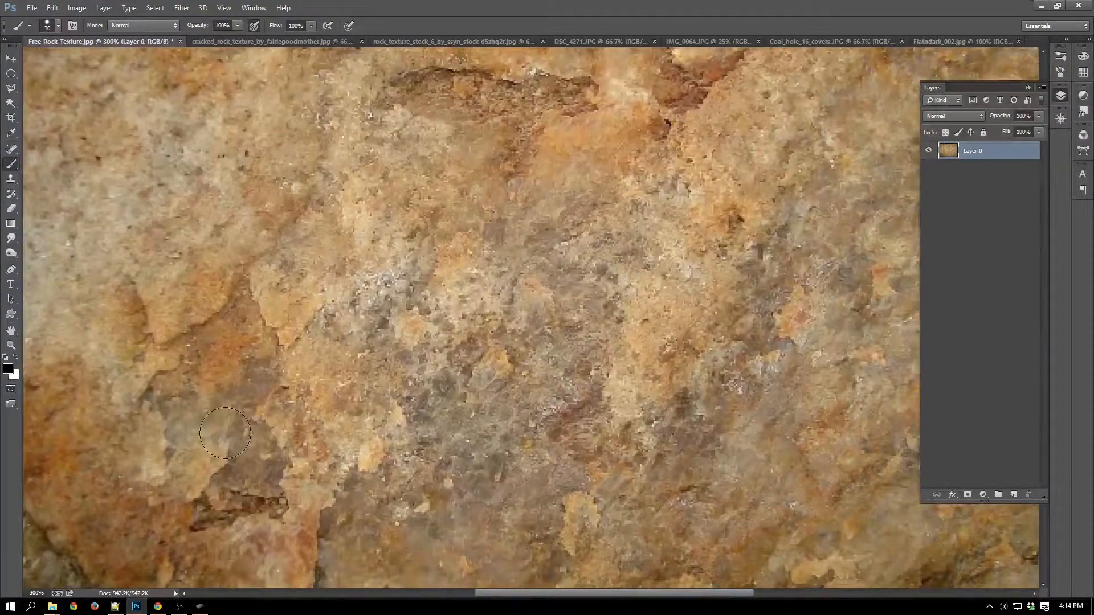
key(ctrl+minus)
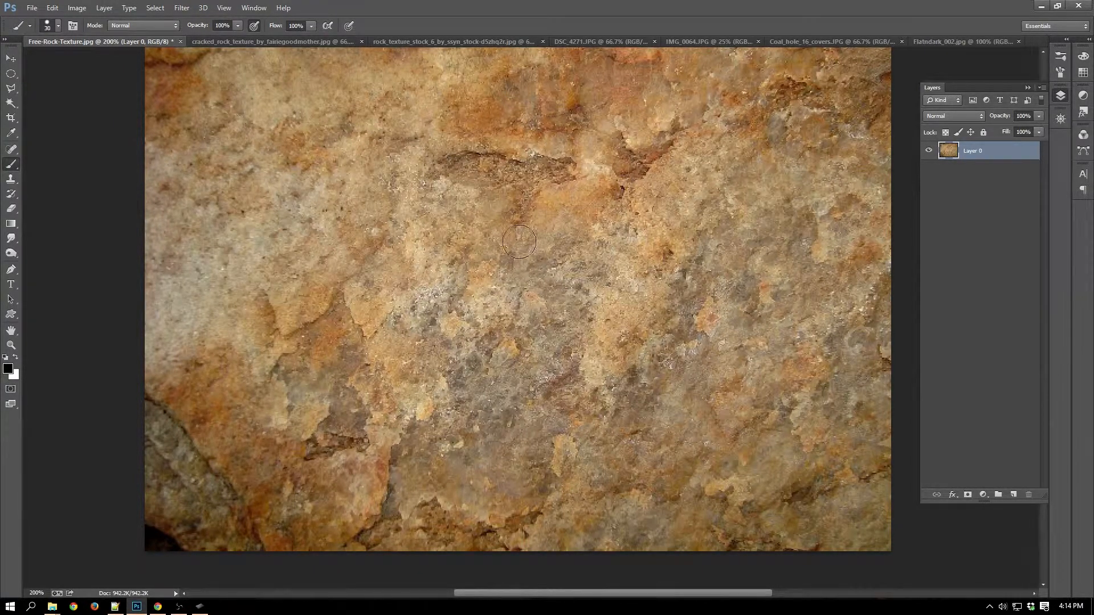
key(m)
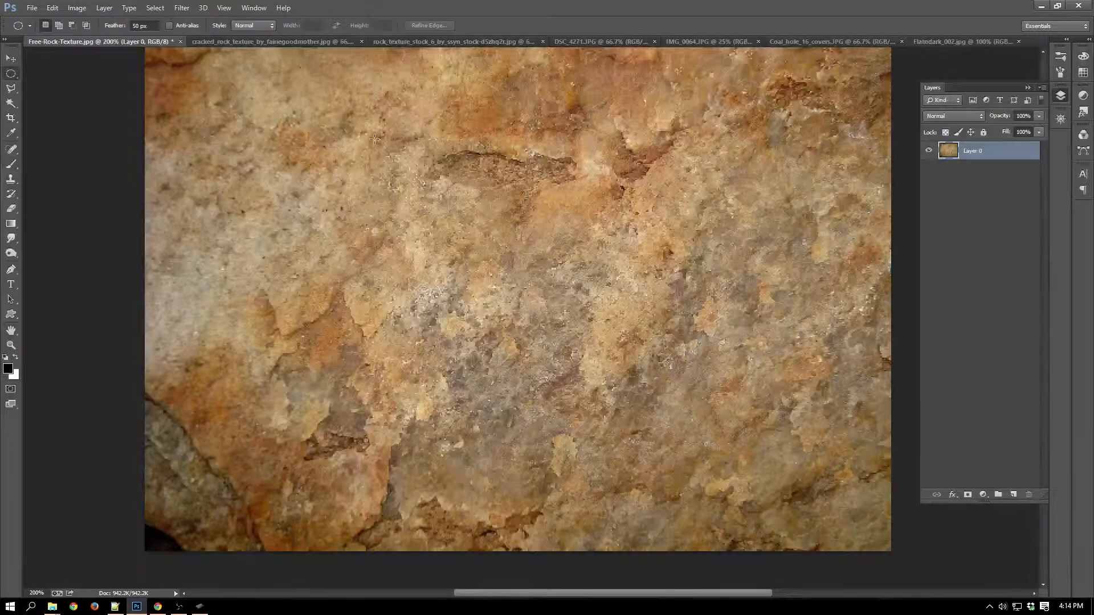
drag(375, 139, 698, 379)
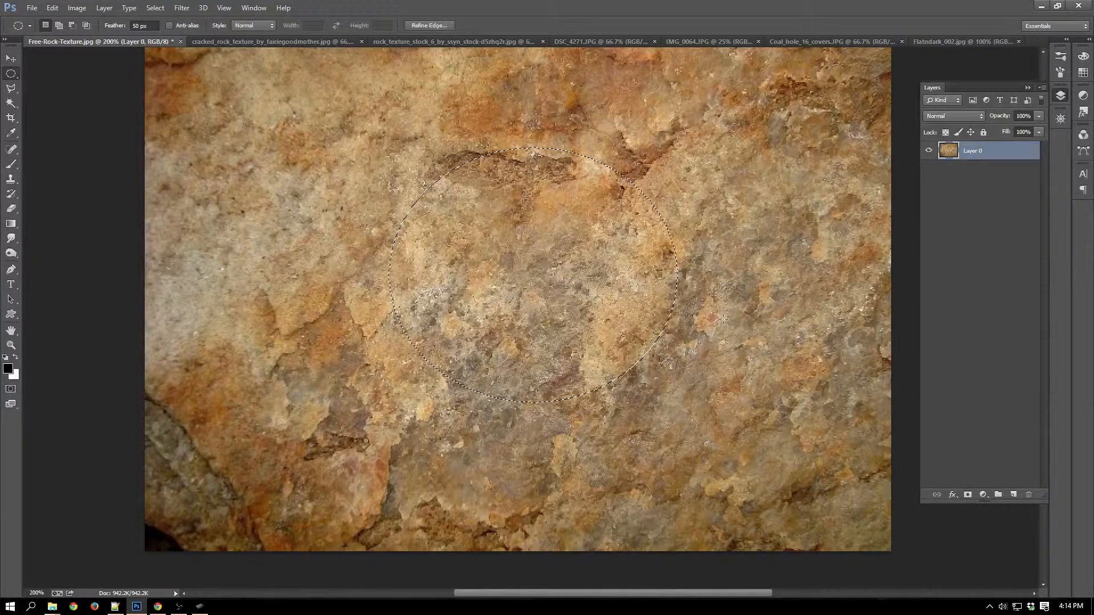
click(722, 319)
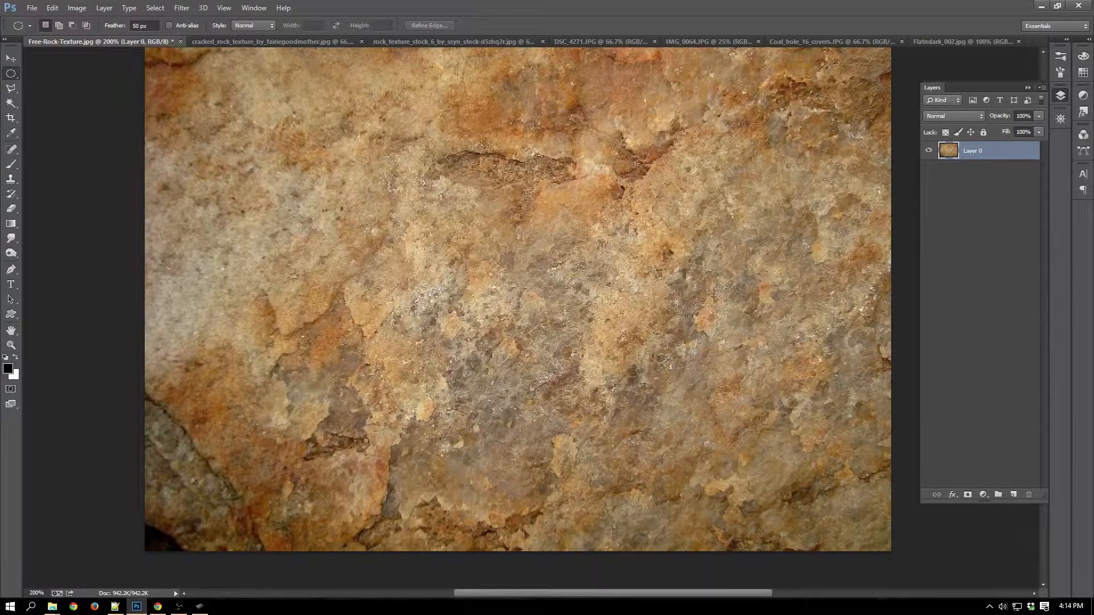
Fill an unfeathered square selection in the middle of the orange rock with white, undo the fill and deselect.
key(shift+m)
drag(349, 188, 630, 411)
key(ctrl+BackSpace)
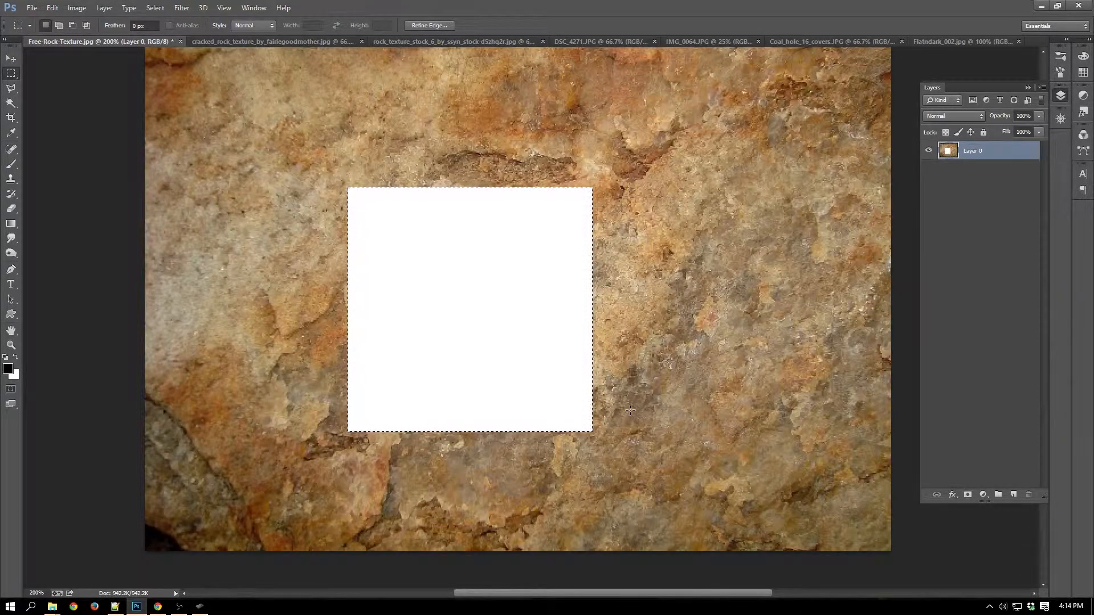
key(ctrl+z)
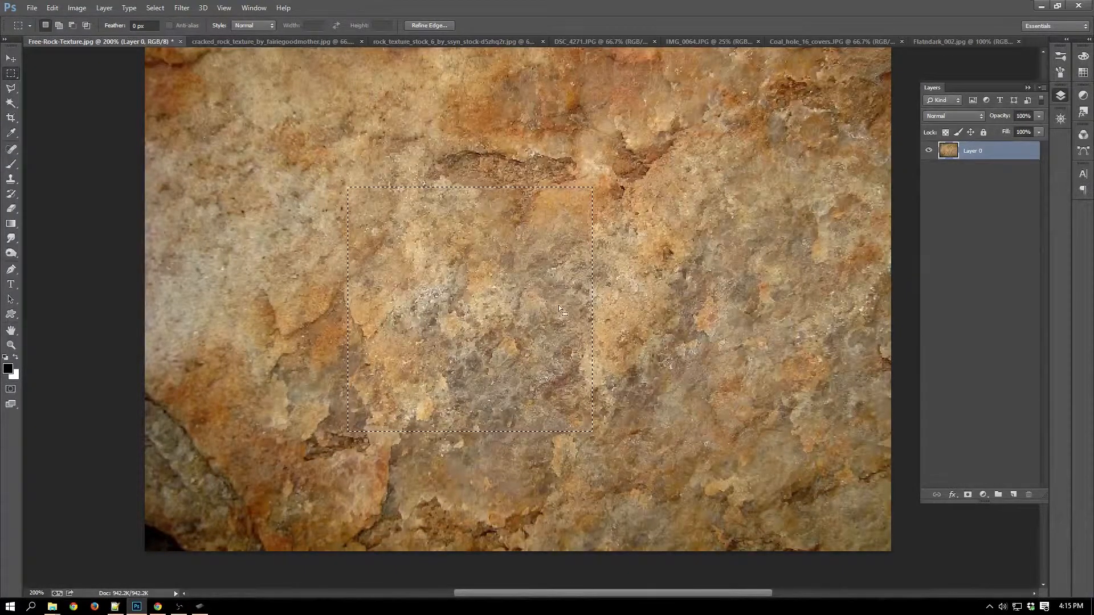
key(ctrl+d)
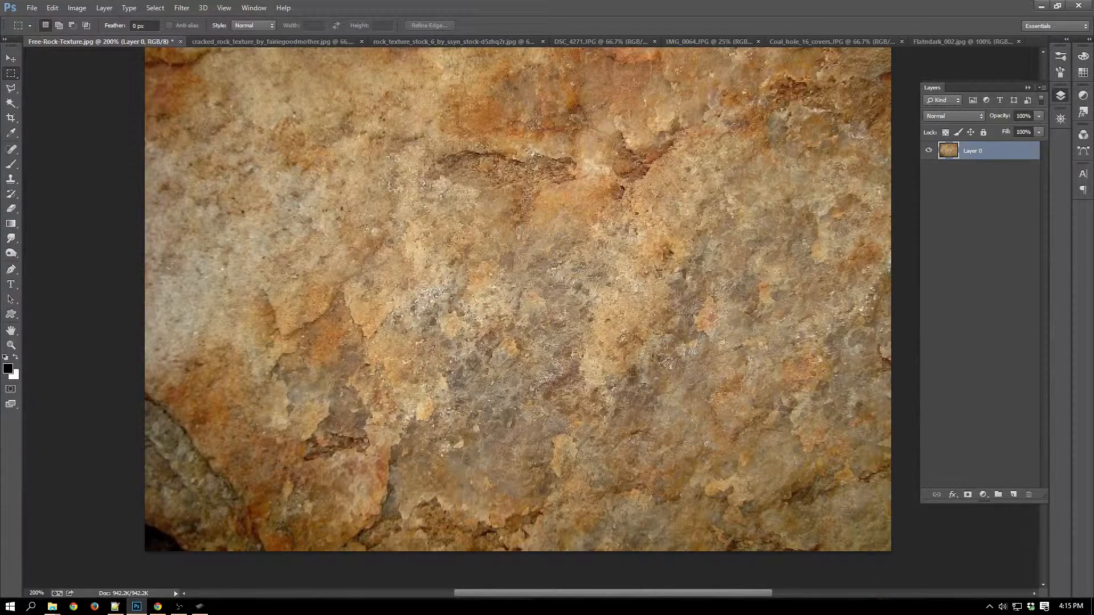
Bring up the dark Flatndark_002.jpg texture and define it as a pattern named Flatndark_002.jpg.
click(955, 42)
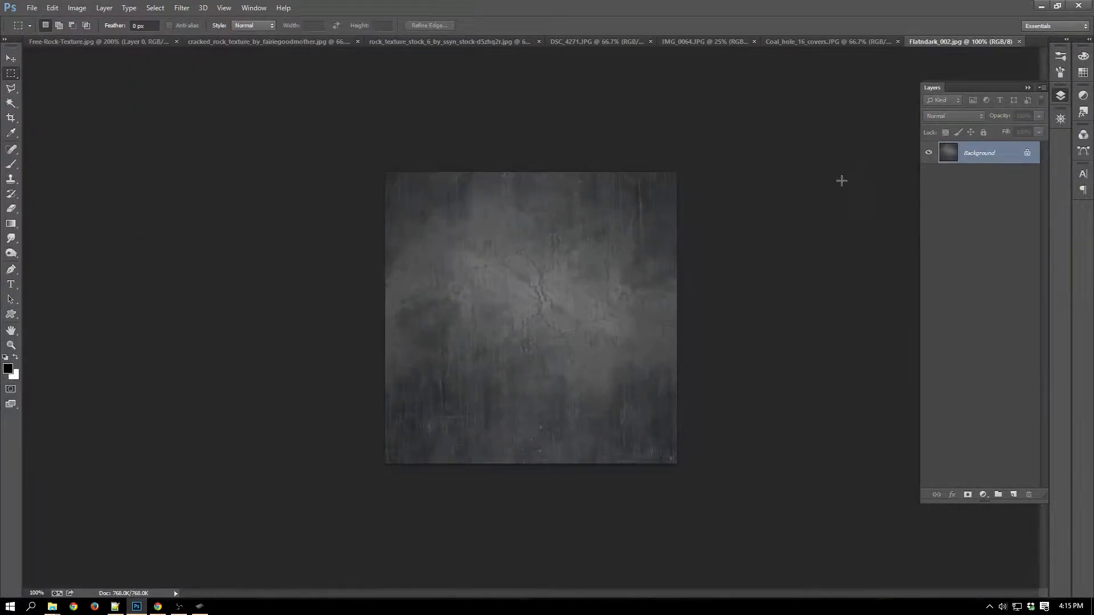
key(ctrl+plus)
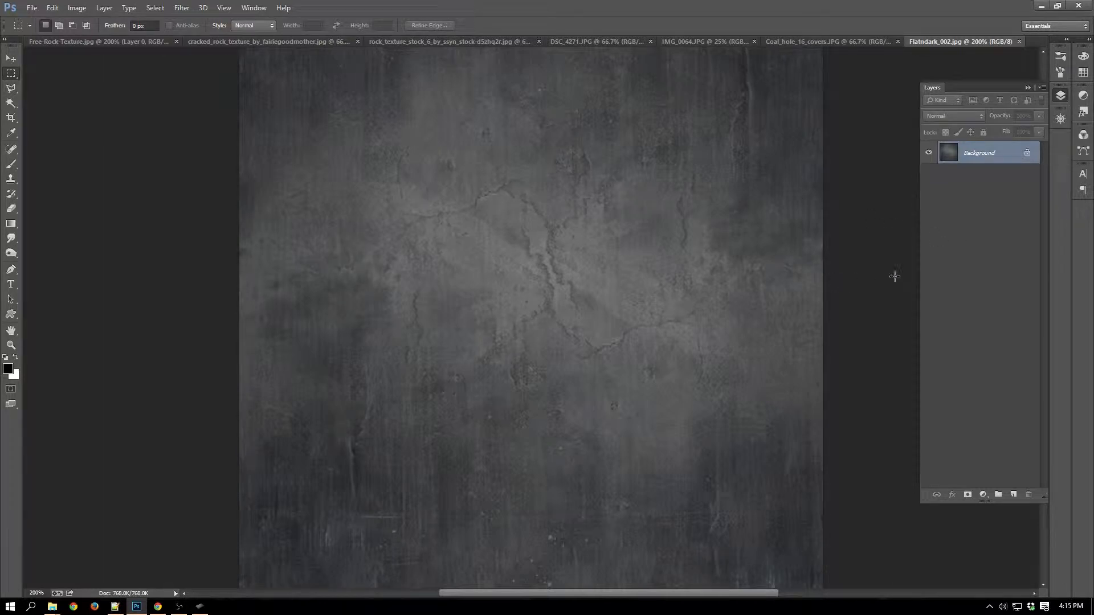
key(ctrl+minus)
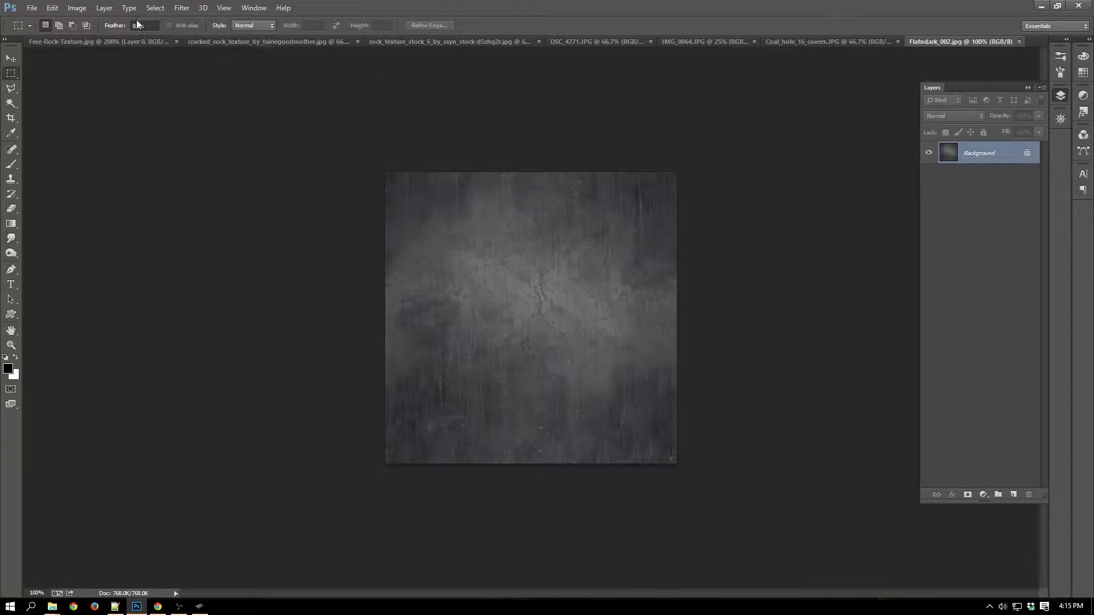
click(52, 8)
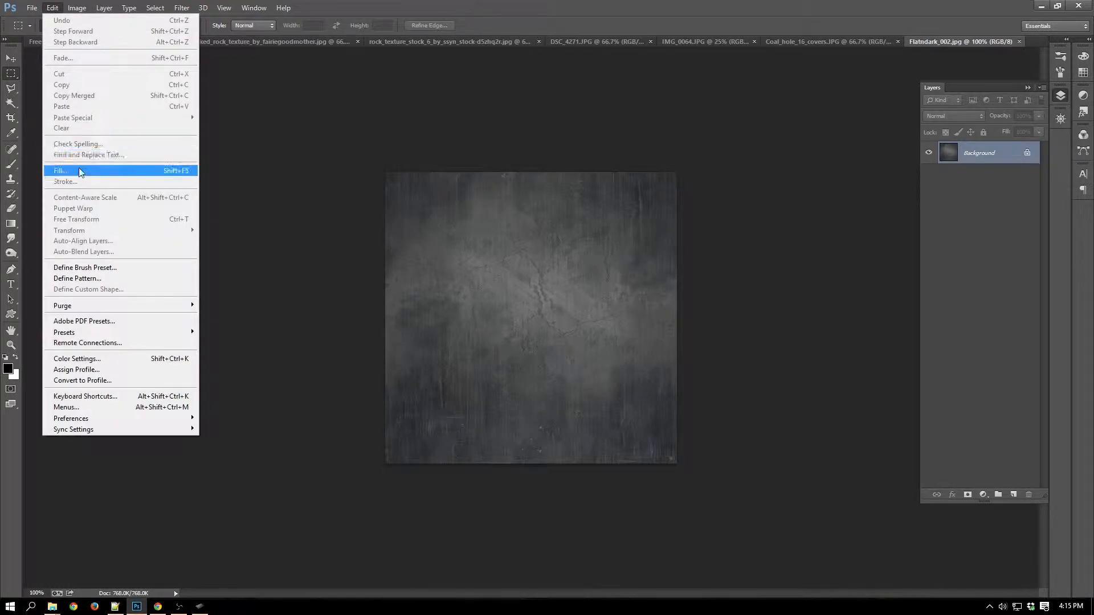
click(100, 282)
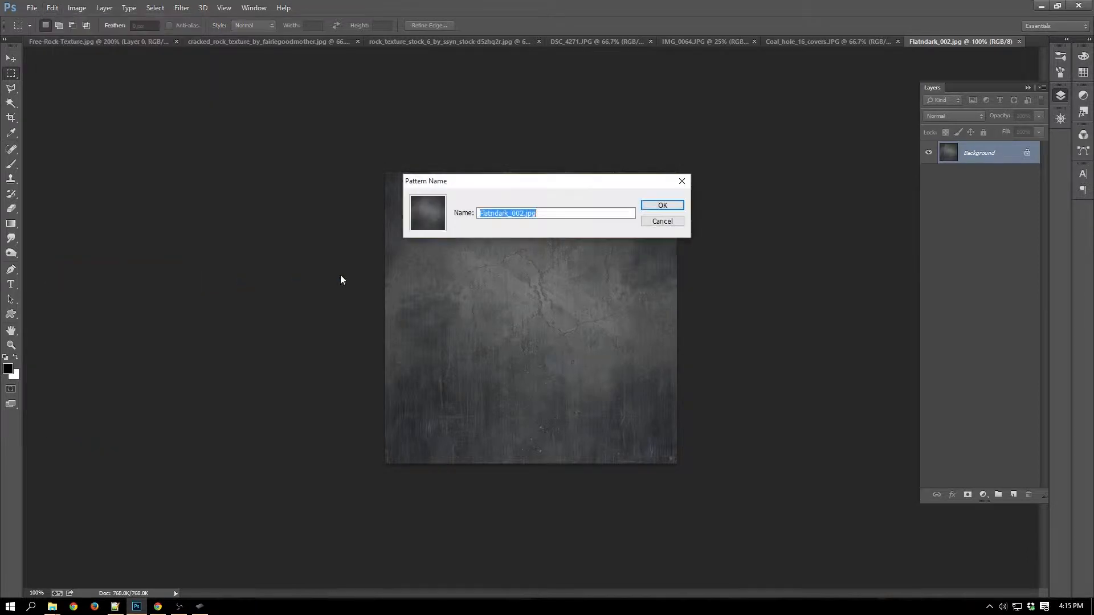
click(662, 205)
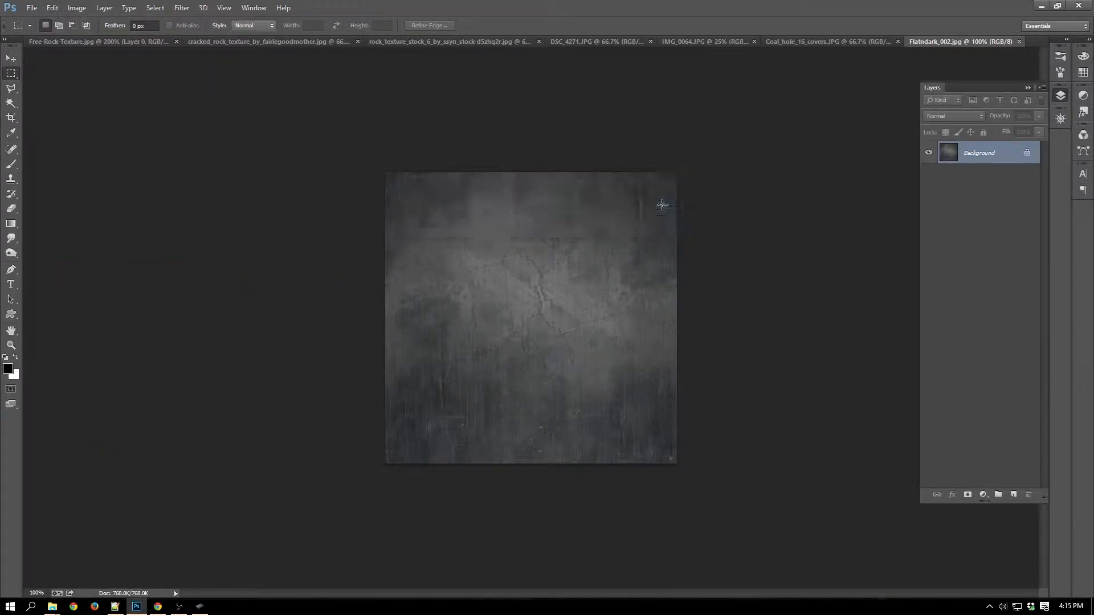
Convert the dark texture's background to an editable layer and give it a Pattern Overlay of the Flatndark_002.jpg pattern at 25% scale.
double_click(1009, 155)
key(Return)
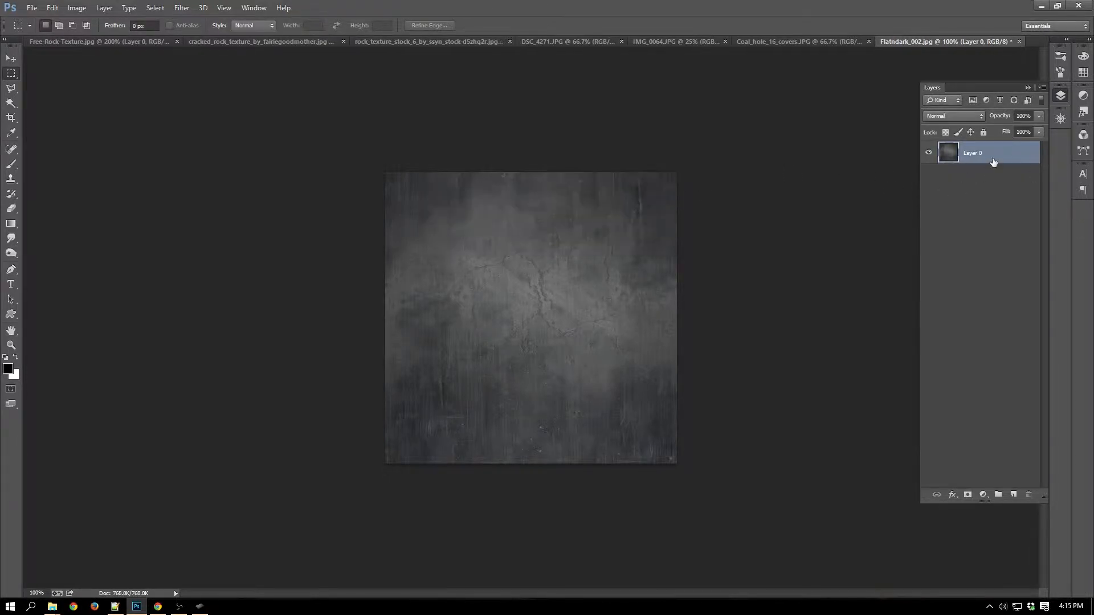
double_click(1008, 154)
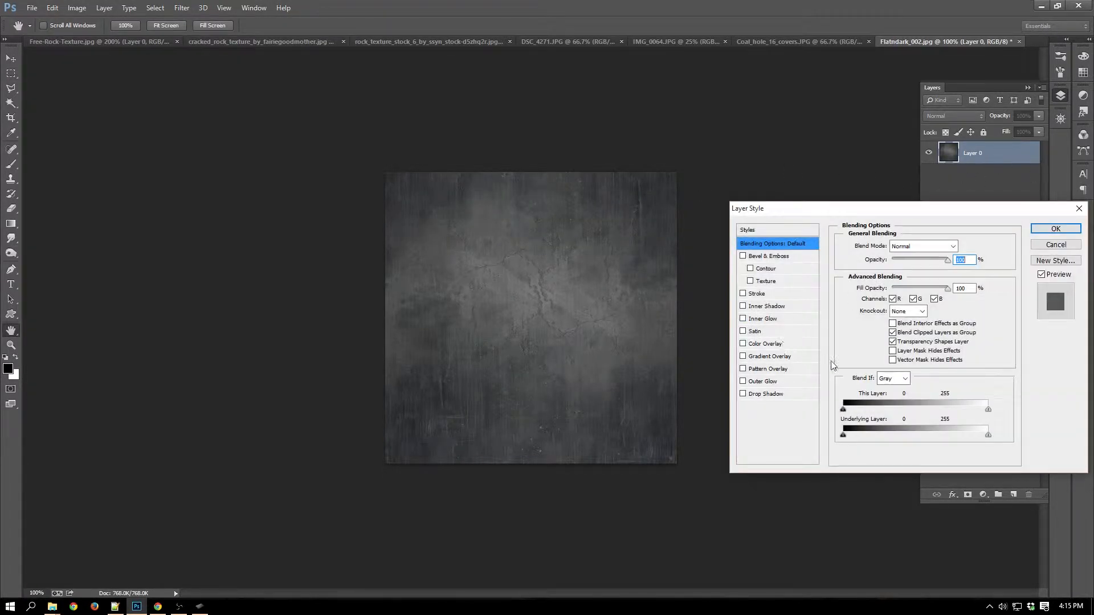
click(803, 369)
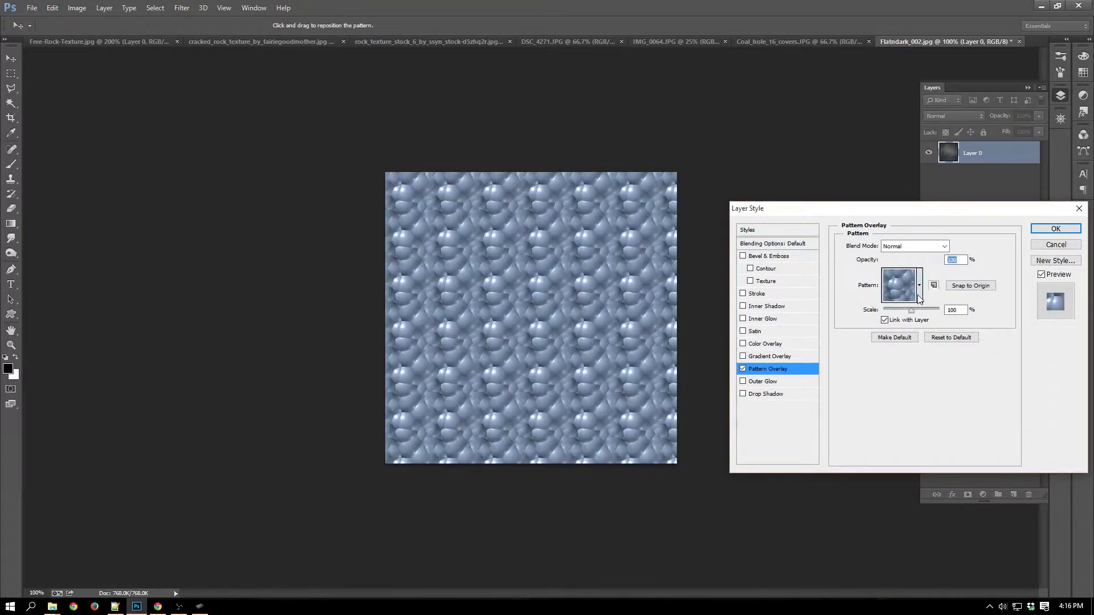
click(919, 285)
click(864, 338)
click(932, 415)
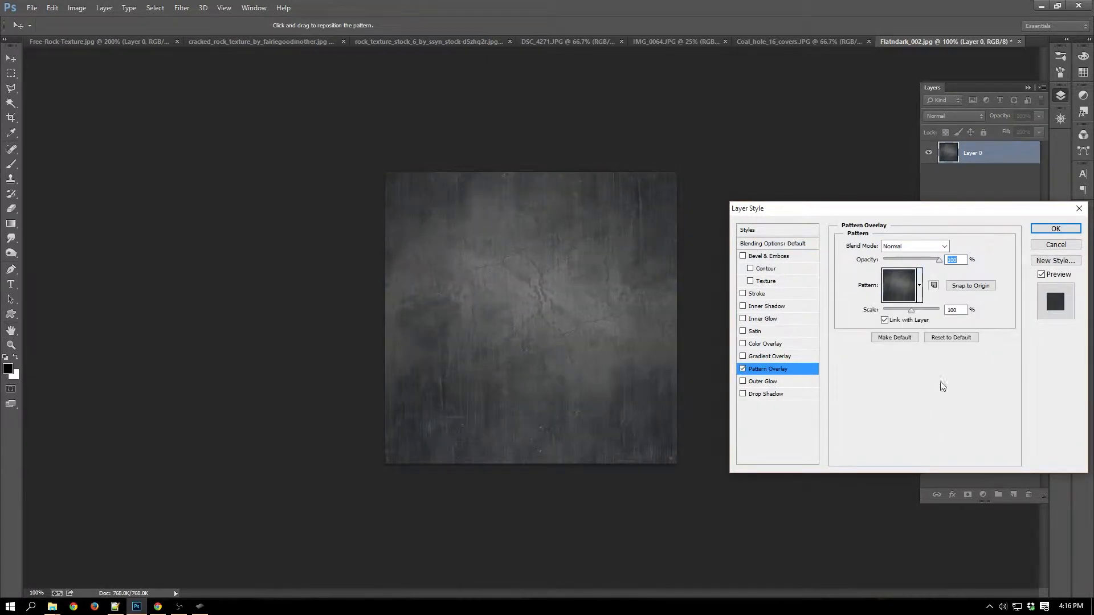
drag(912, 311, 893, 317)
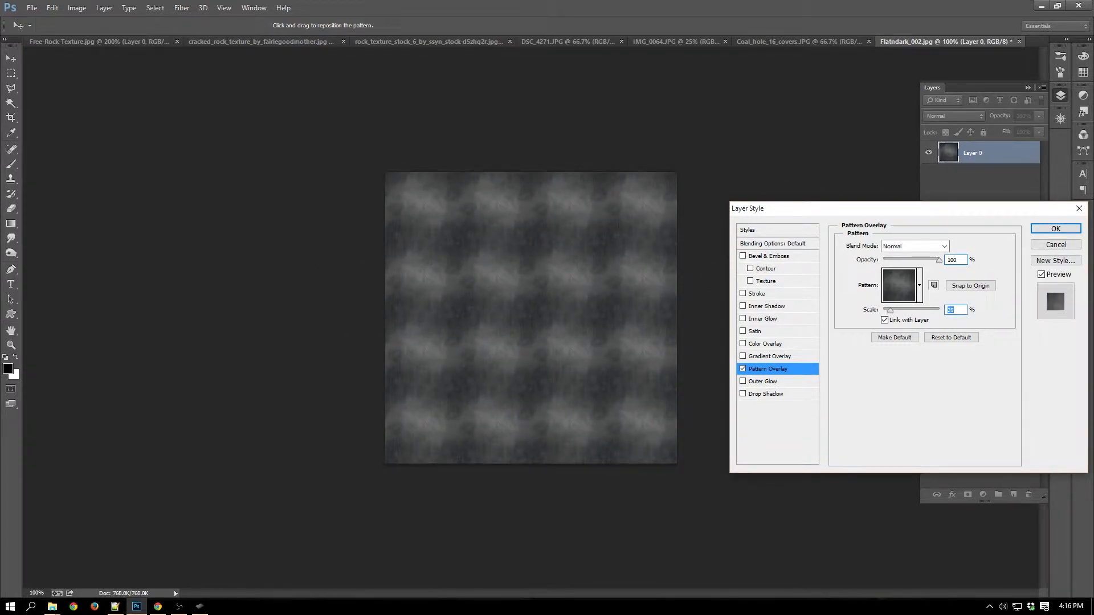
click(1054, 229)
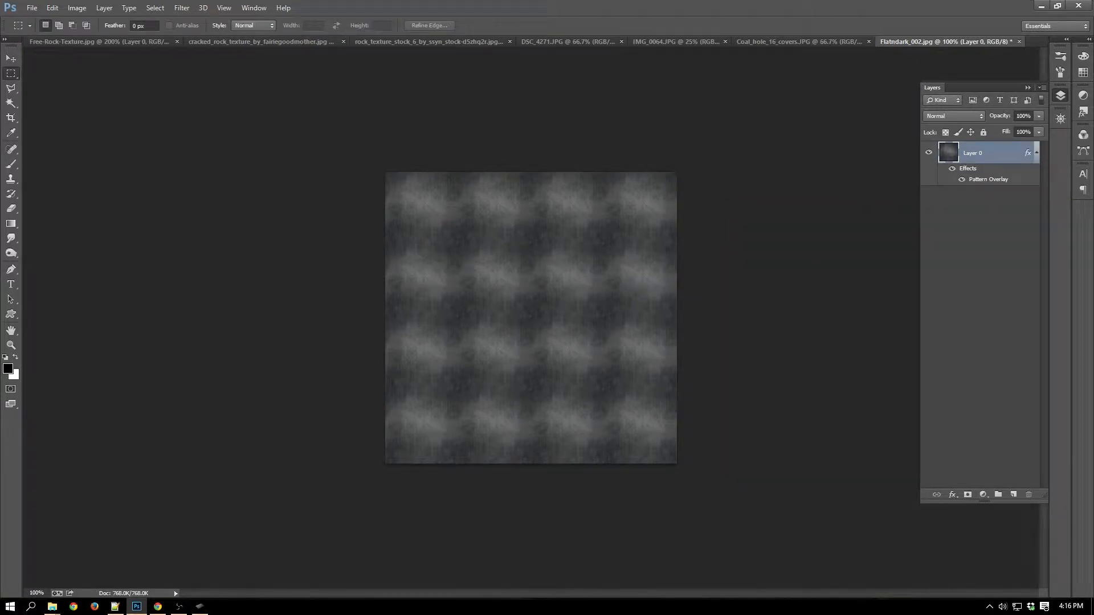
Add an empty layer above the tiled dark texture and set up a white brush of size 10.
click(1013, 494)
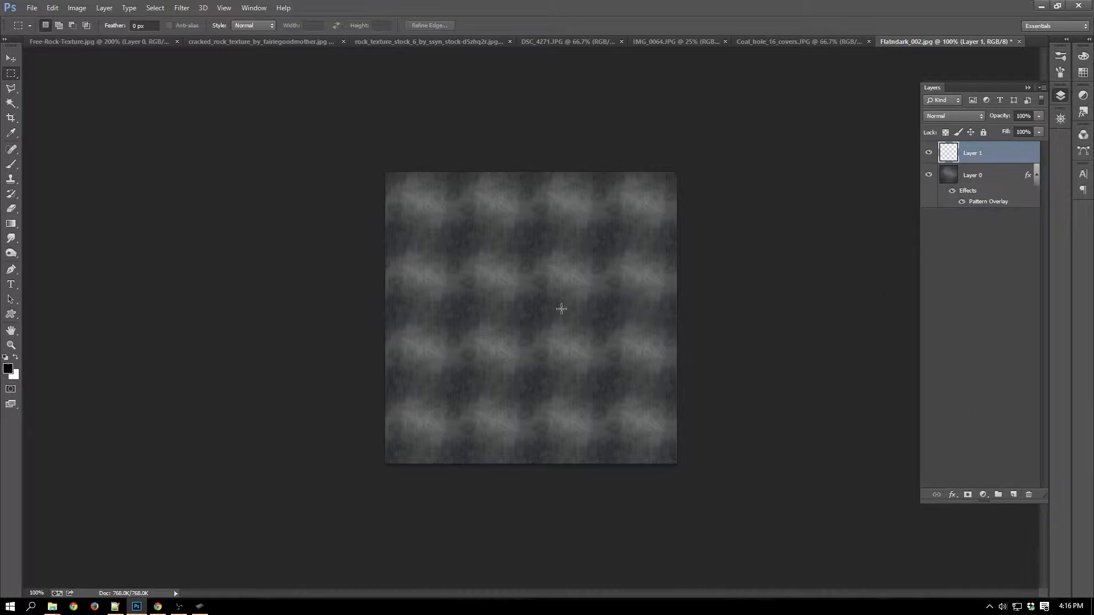
key(x)
key(b)
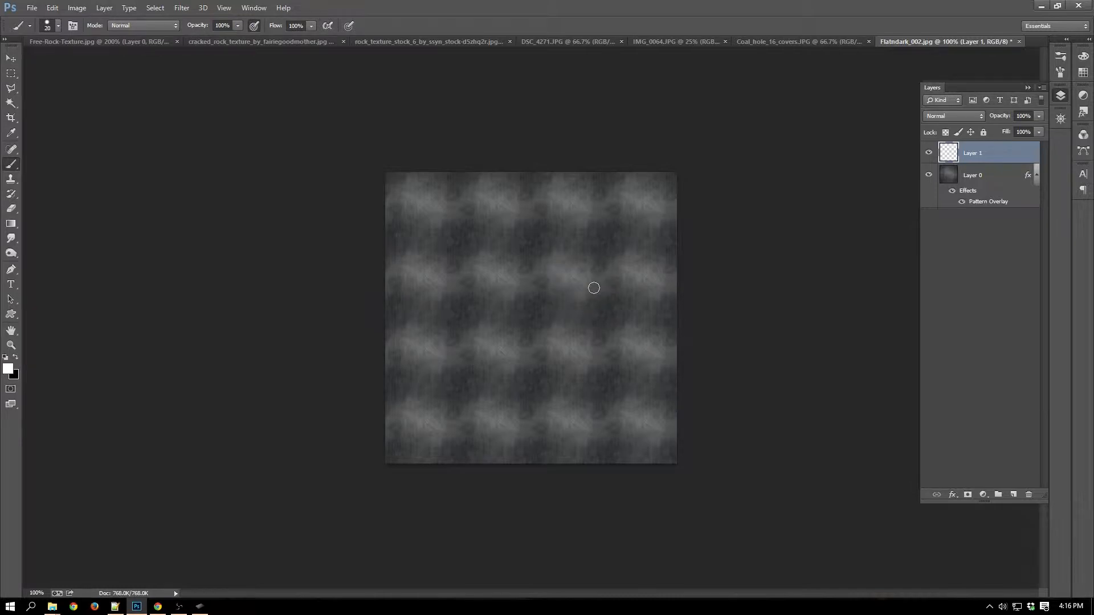
key(bracketleft)
key(bracketleft)
key(bracketright)
Brush five roughly horizontal white lines along the light and dark bands of the tiled texture and undo them all.
drag(398, 243, 694, 233)
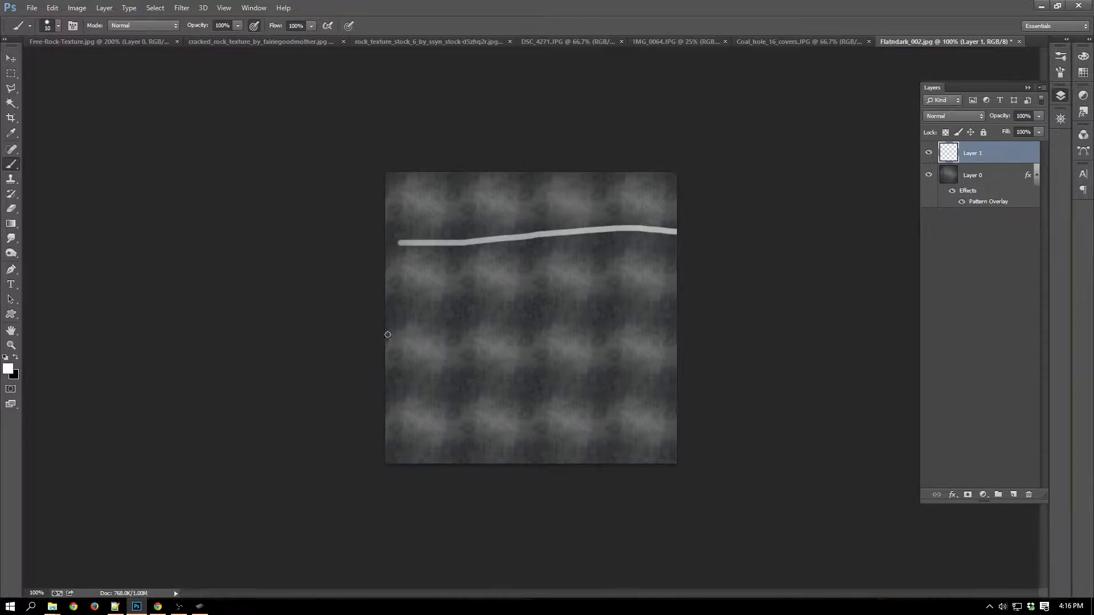
drag(392, 315, 724, 296)
drag(393, 398, 668, 386)
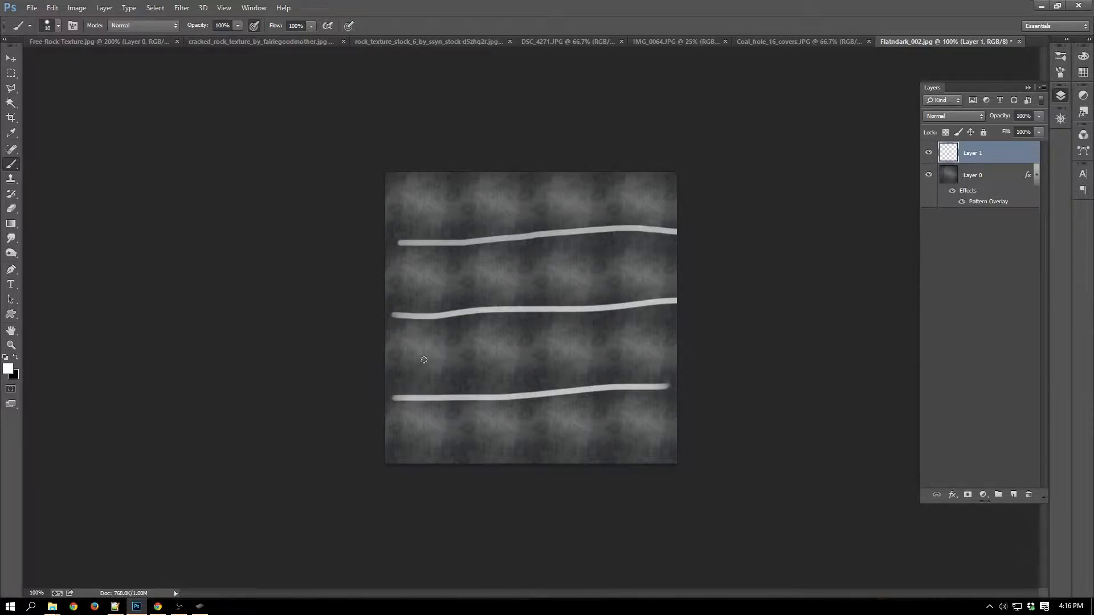
drag(406, 353, 639, 353)
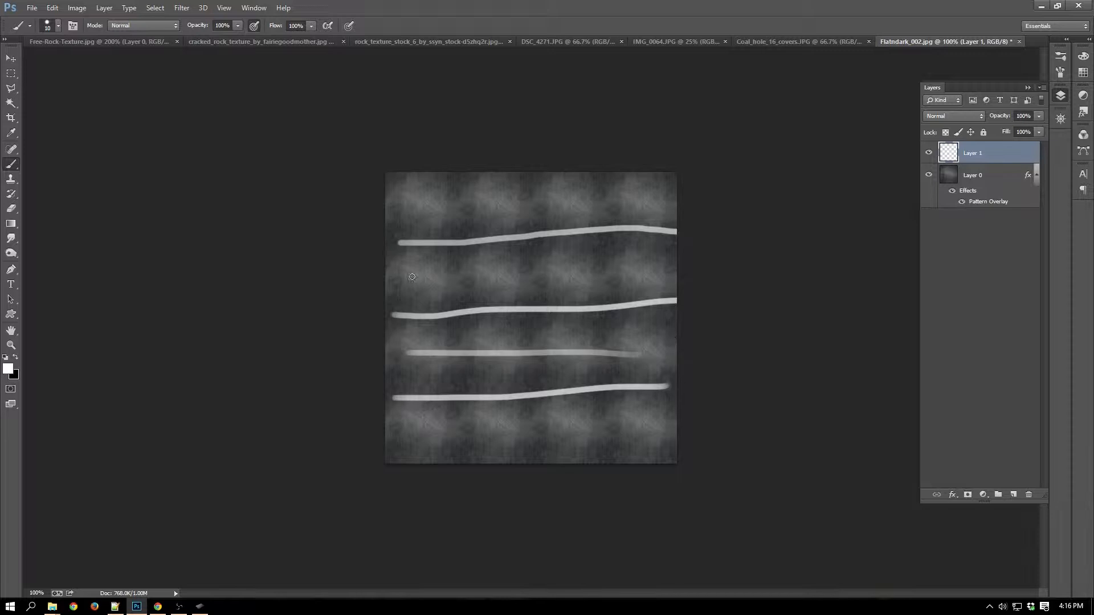
drag(412, 281, 617, 276)
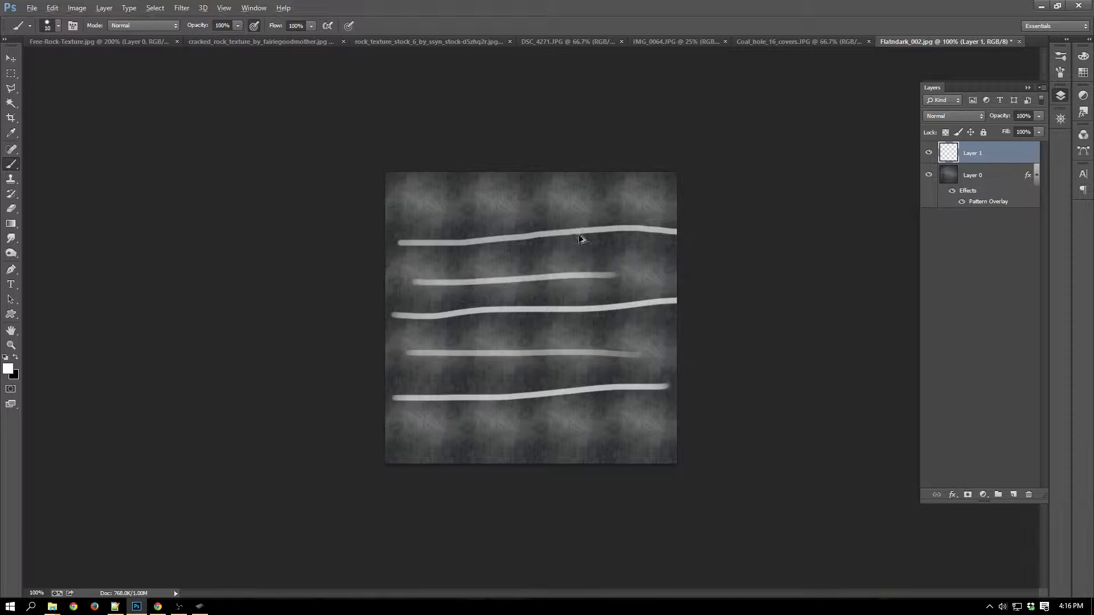
key(ctrl+alt+z)
key(ctrl+alt+z)
key(ctrl+alt+z)
key(ctrl+alt+z)
key(ctrl+alt+z)
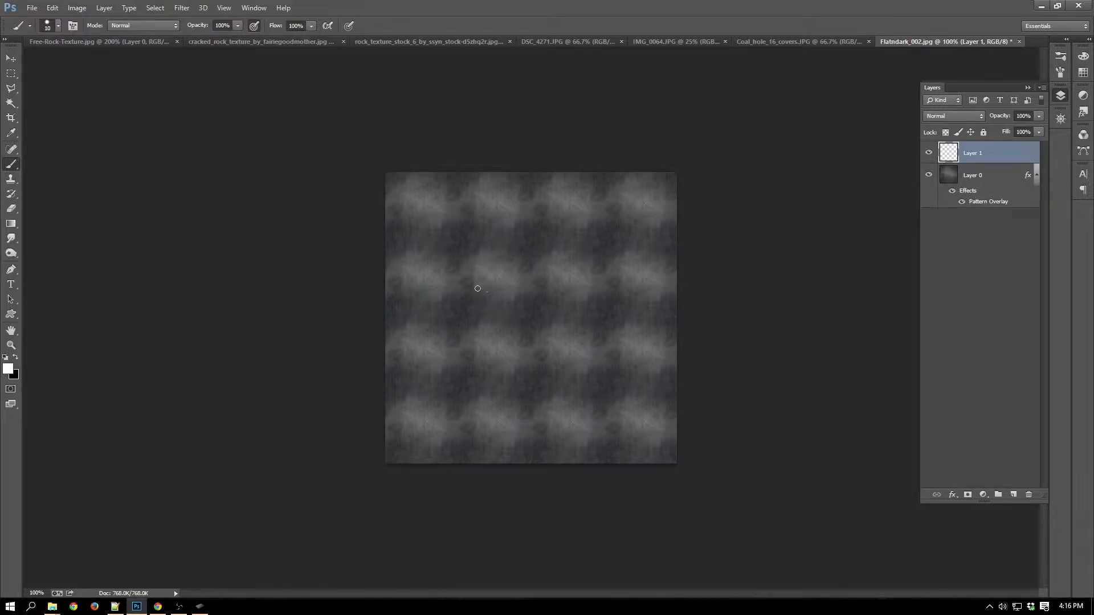
Circle a light patch and a neighbouring dark patch in white, brush a horizontal line below them, and undo these strokes.
mouse_move(483, 291)
mouse_down()
mouse_move(467, 272)
mouse_move(507, 256)
mouse_move(522, 297)
mouse_move(470, 285)
mouse_move(555, 222)
mouse_move(538, 265)
mouse_up()
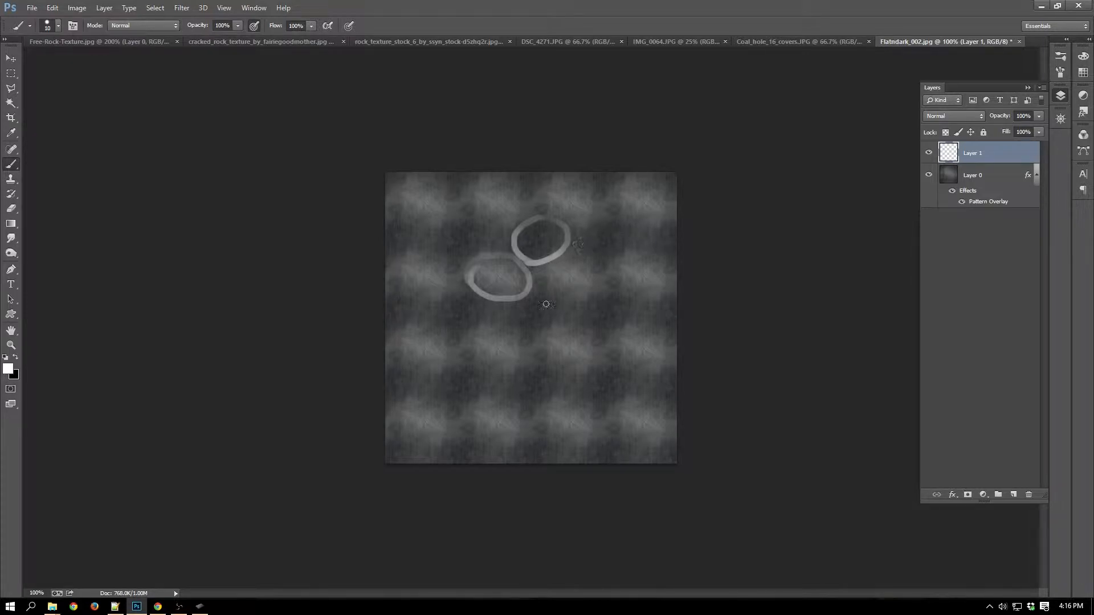
drag(418, 319, 653, 317)
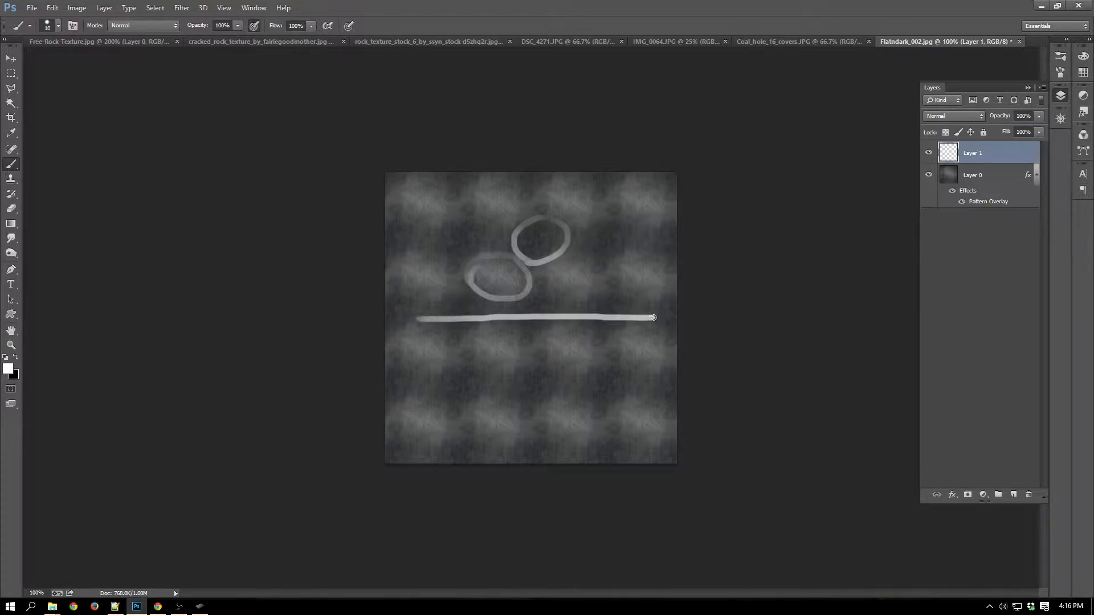
key(ctrl+alt+z)
key(ctrl+alt+z)
key(ctrl+alt+z)
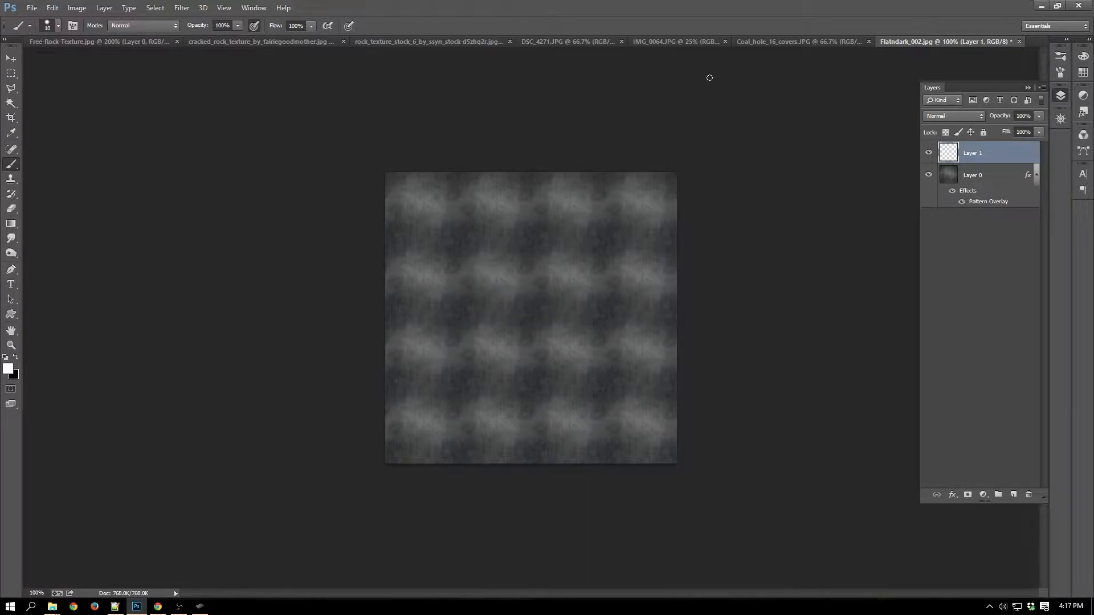
Bring up the cracked rock texture at 100% and trace its most prominent cracks and dark shadows with white brush strokes.
click(279, 45)
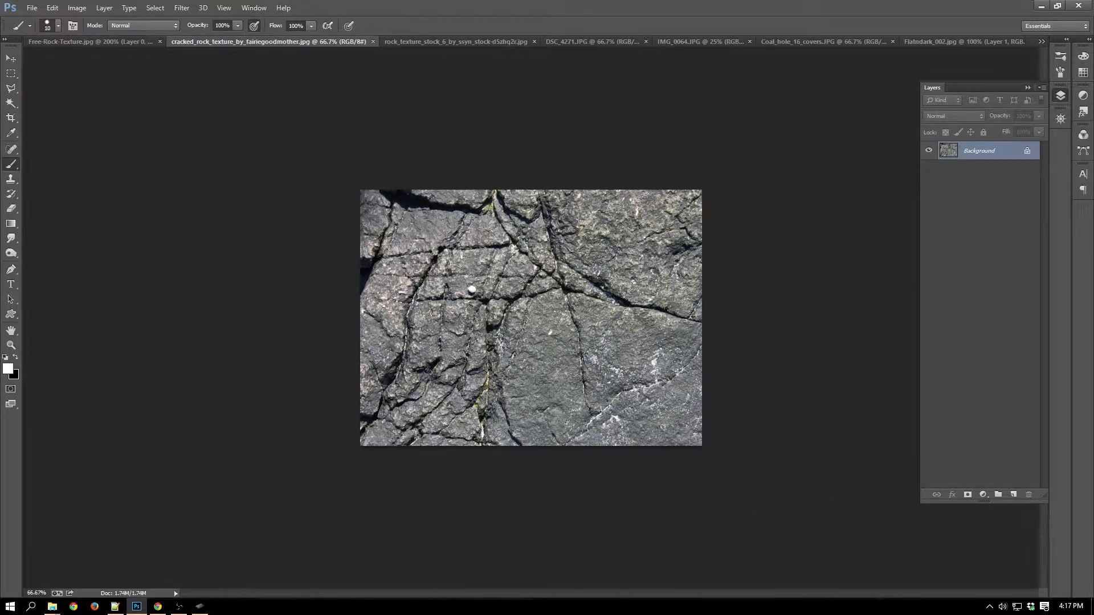
key(ctrl+1)
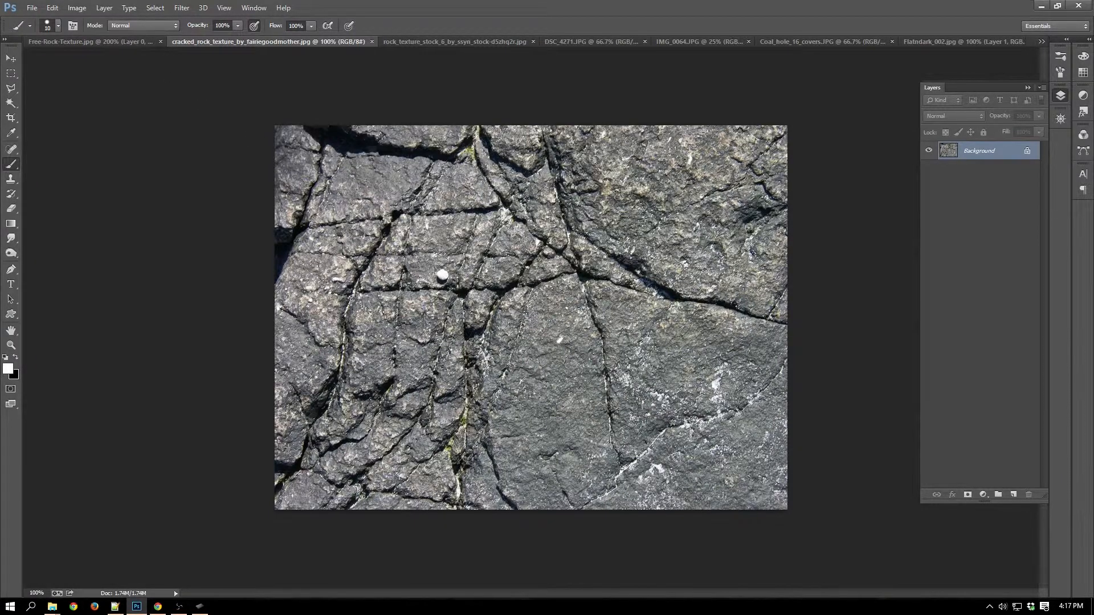
mouse_move(351, 143)
mouse_down()
mouse_move(438, 158)
mouse_move(298, 125)
mouse_up()
drag(264, 247, 272, 285)
mouse_move(393, 218)
mouse_down()
mouse_move(356, 294)
mouse_move(336, 392)
mouse_move(309, 433)
mouse_up()
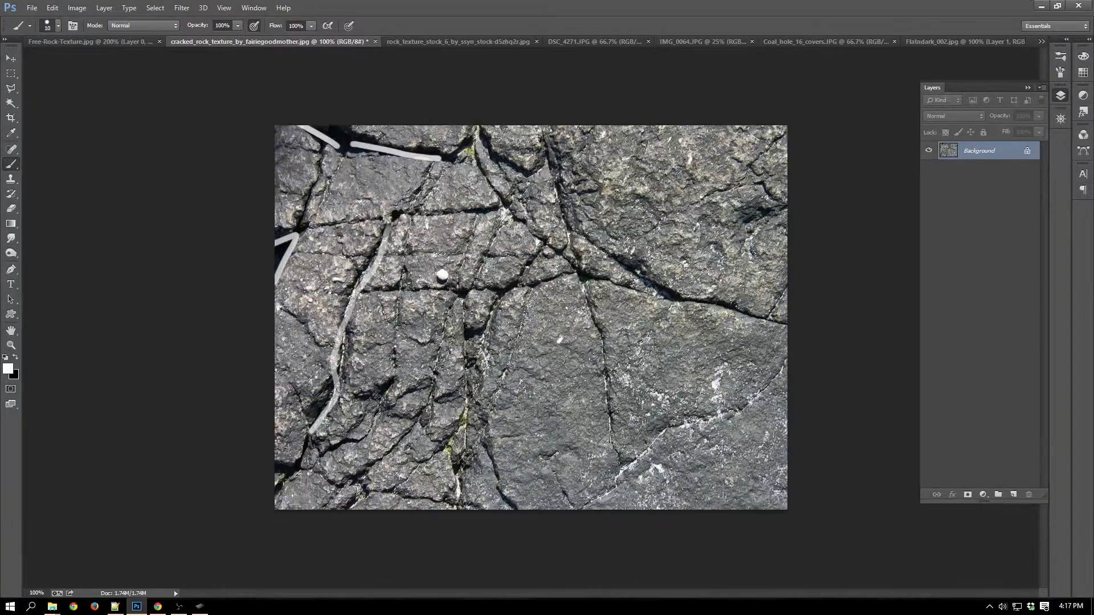
drag(469, 338, 456, 500)
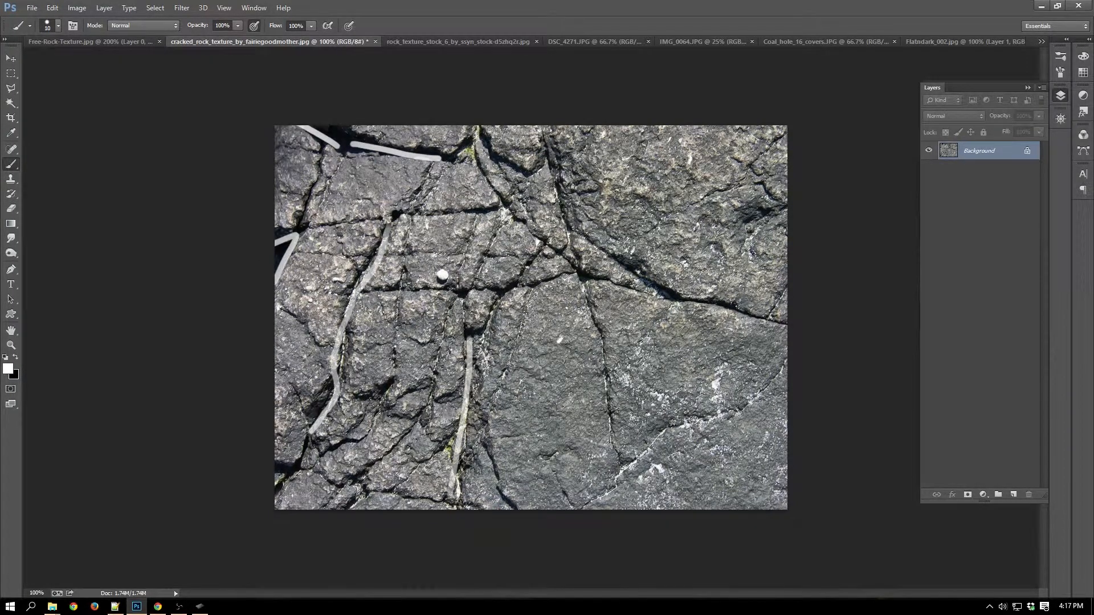
mouse_move(493, 296)
mouse_down()
mouse_move(586, 276)
mouse_move(664, 292)
mouse_move(639, 279)
mouse_move(751, 313)
mouse_up()
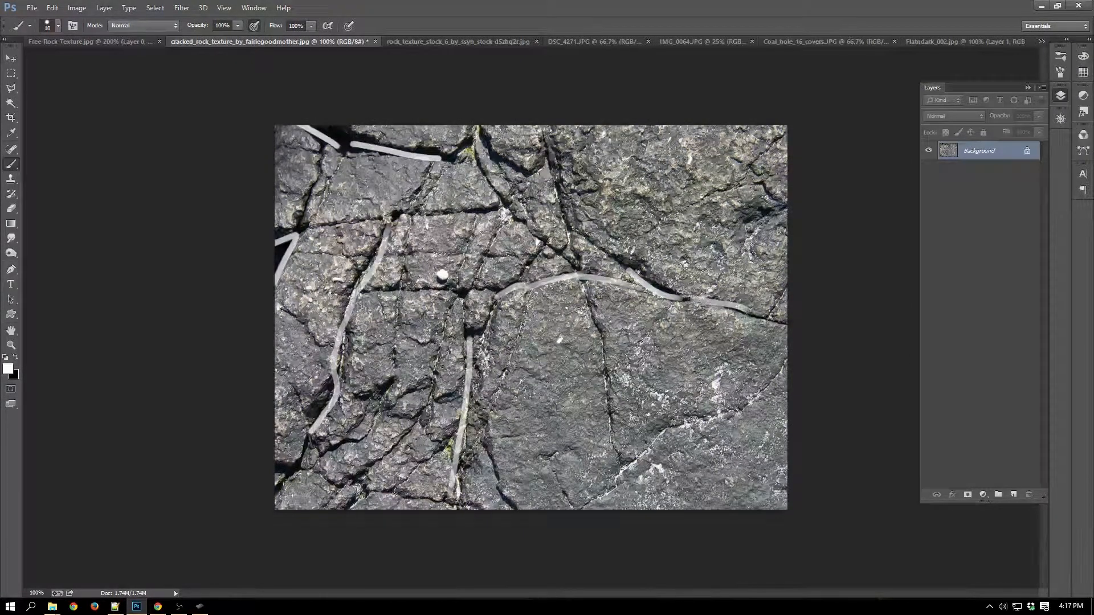
mouse_move(638, 276)
mouse_down()
mouse_move(573, 227)
mouse_move(549, 145)
mouse_up()
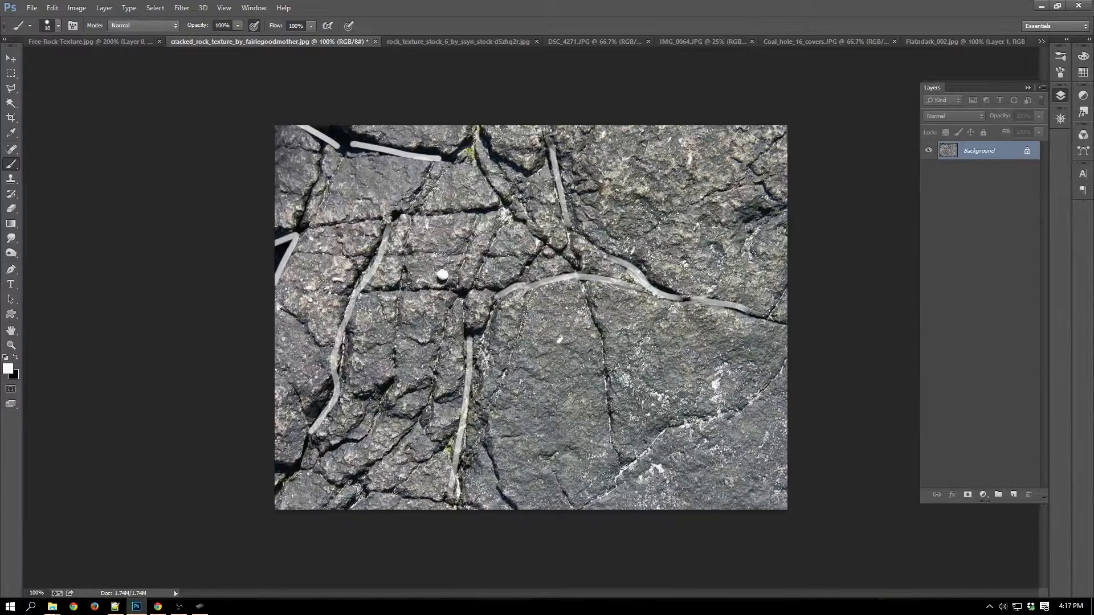
drag(470, 149, 432, 175)
drag(497, 213, 399, 216)
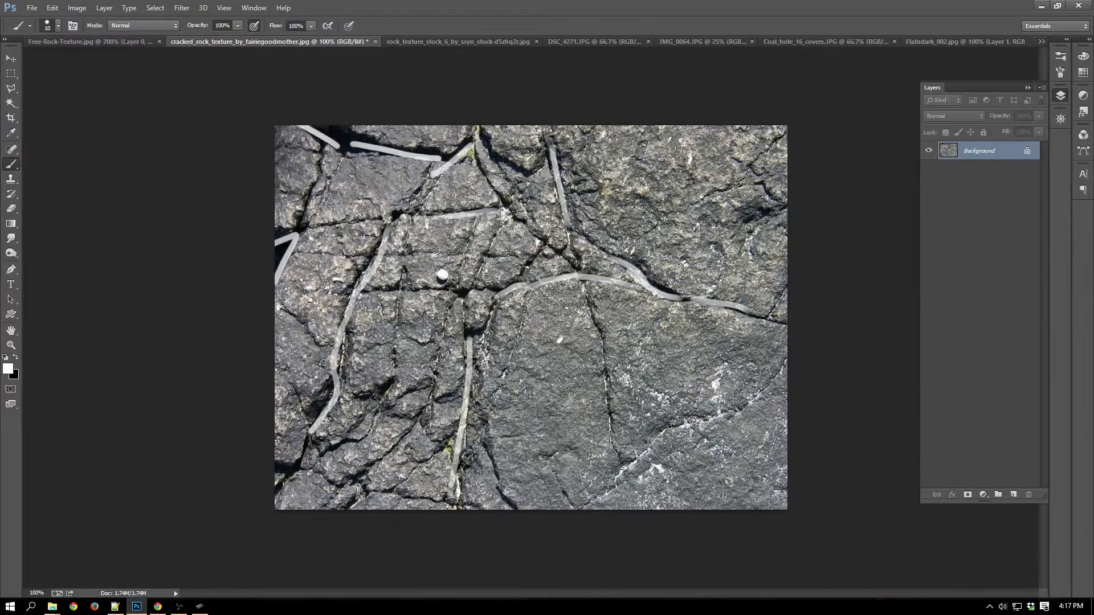
drag(388, 385, 362, 402)
drag(337, 439, 276, 470)
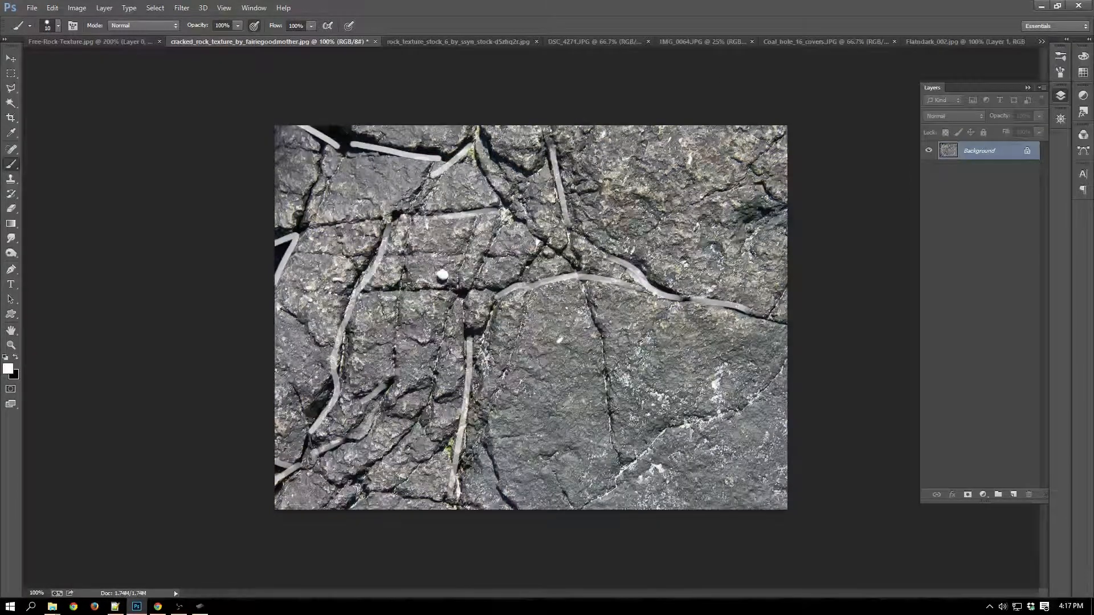
drag(350, 149, 311, 123)
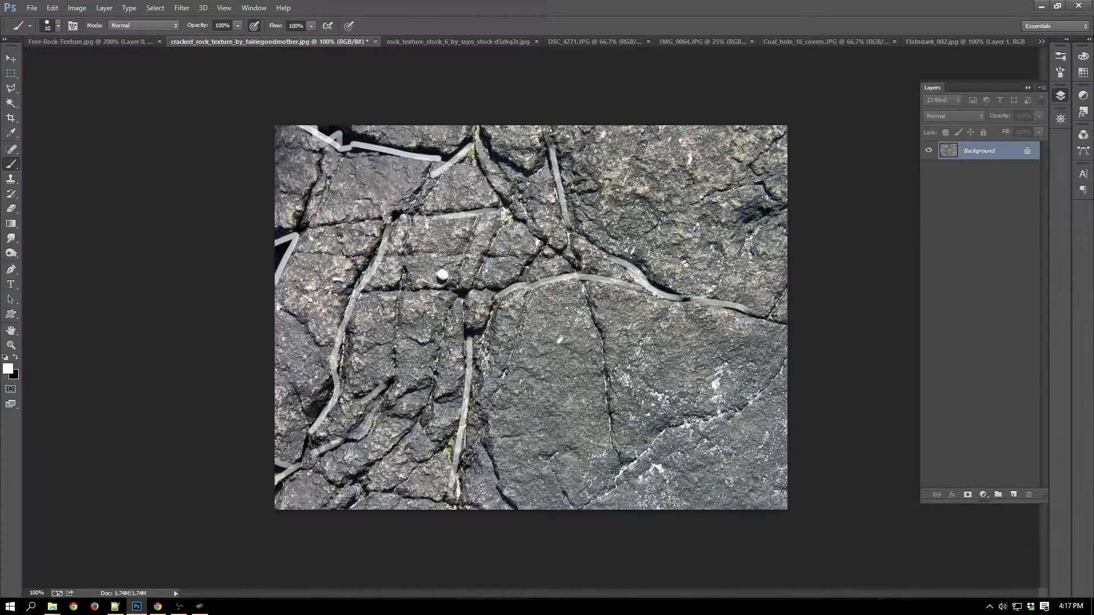
Undo the last few strokes on the cracked rock texture and close the image without saving its changes.
key(ctrl+alt+z)
key(ctrl+alt+z)
key(ctrl+alt+z)
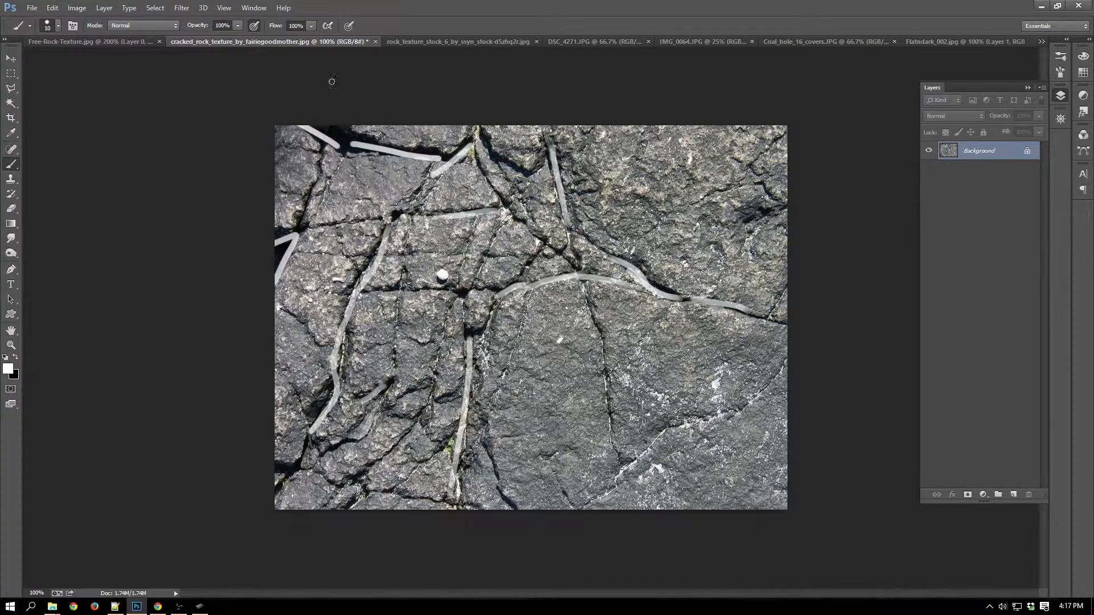
click(375, 41)
key(n)
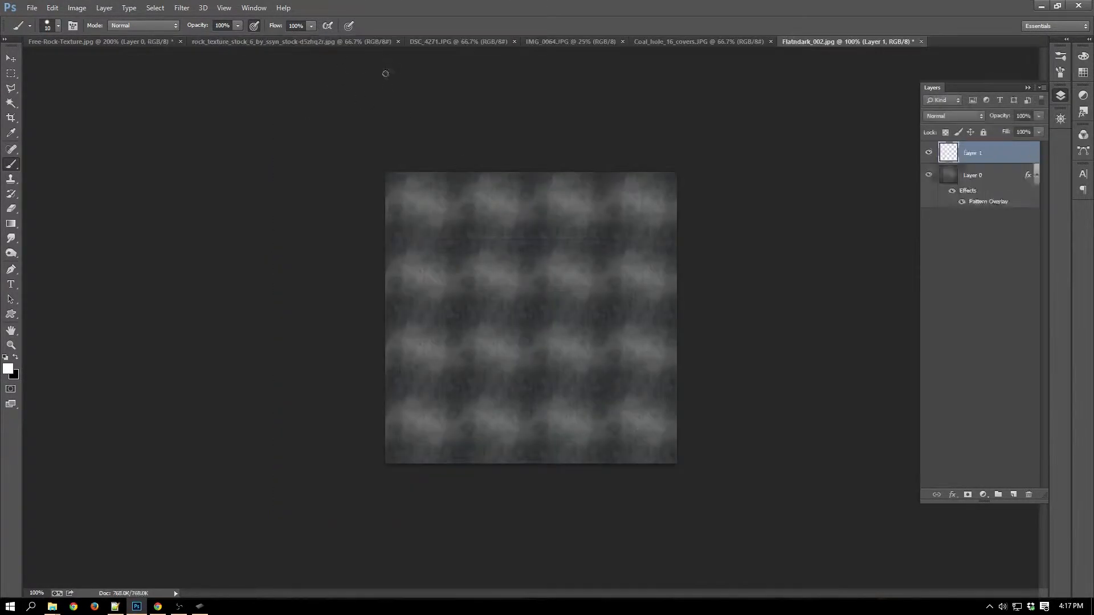
Bring up the grey rock_texture_stock_6 image and brush a straight horizontal white line from near its left edge to its middle.
click(239, 44)
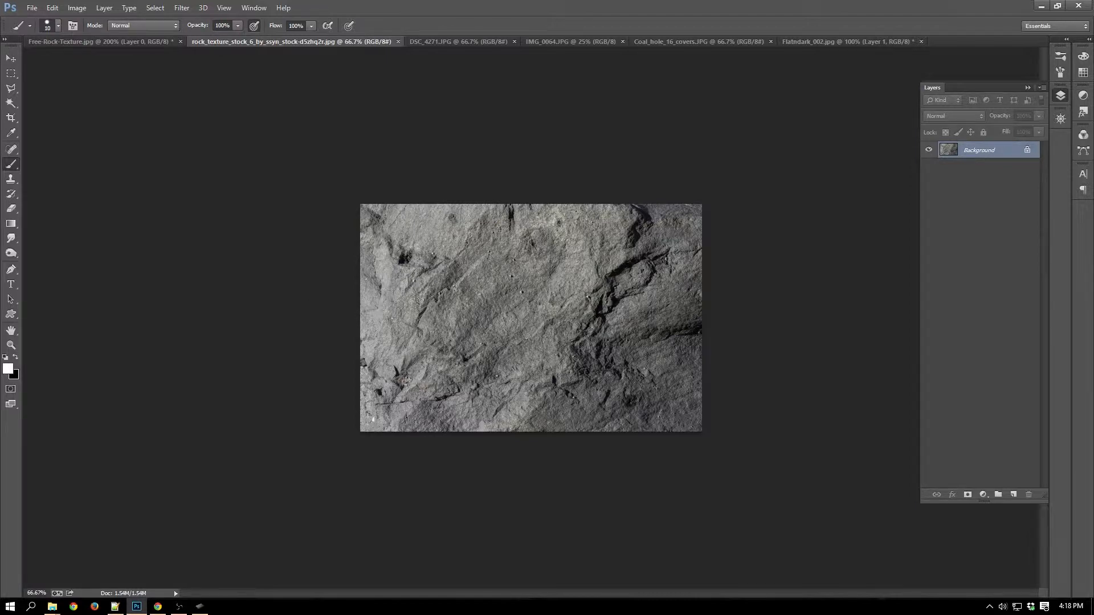
click(384, 320)
shift+click(527, 323)
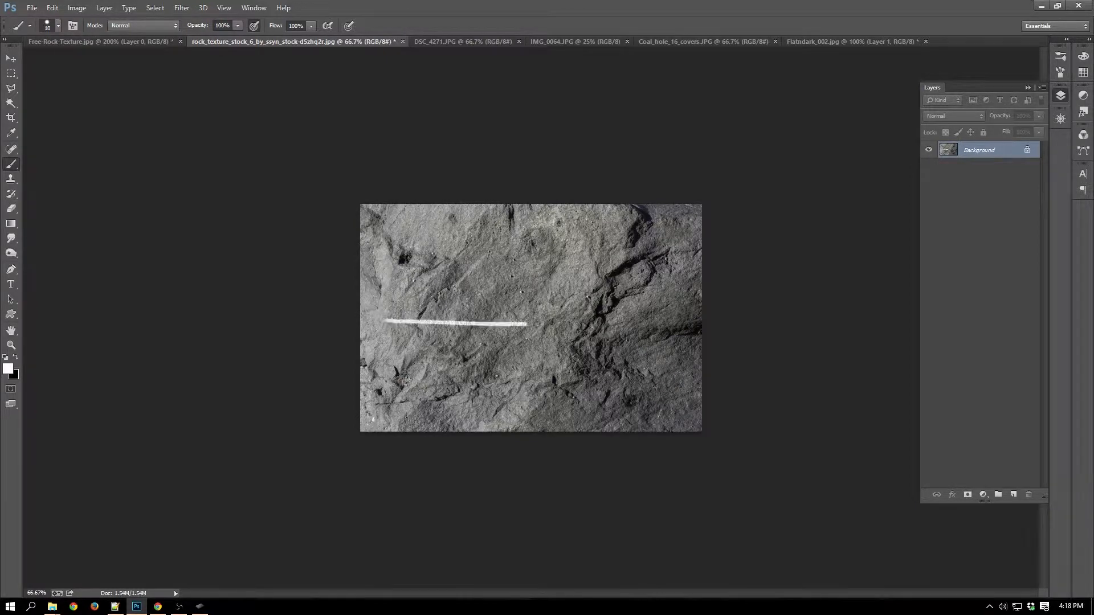
Finish the white line as an arrowhead, brush a diagonal line between the rock's light and dark areas, and undo the strokes.
mouse_move(523, 323)
mouse_down()
mouse_move(497, 297)
mouse_move(482, 343)
mouse_up()
mouse_move(640, 213)
mouse_down()
mouse_move(576, 343)
mouse_move(507, 446)
mouse_up()
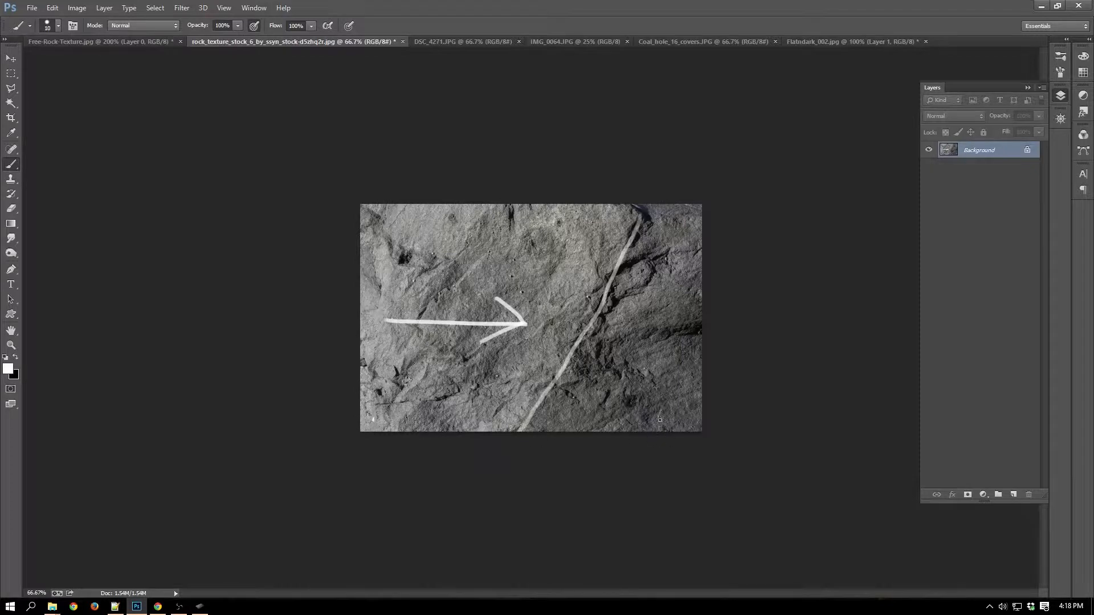
key(ctrl+alt+z)
key(ctrl+alt+z)
key(ctrl+alt+z)
key(ctrl+alt+z)
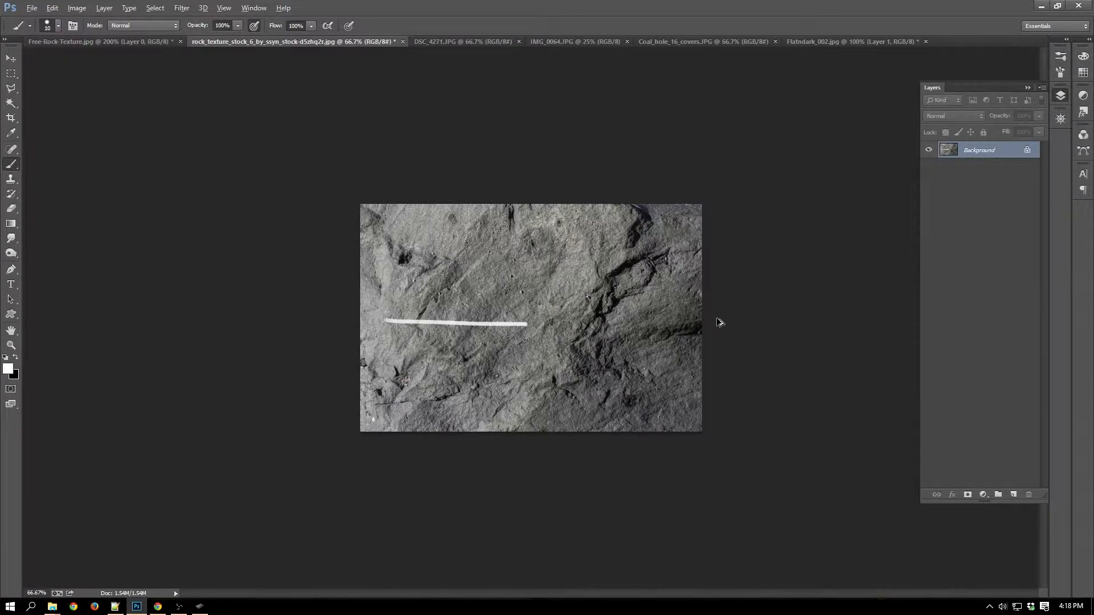
key(alt+i)
key(j)
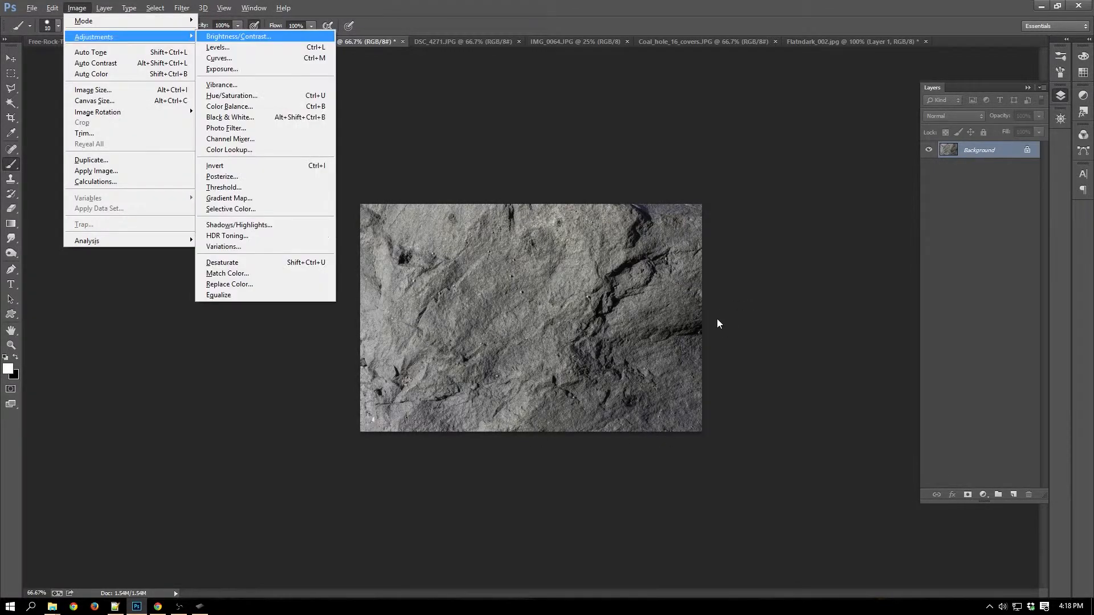
key(v)
key(Escape)
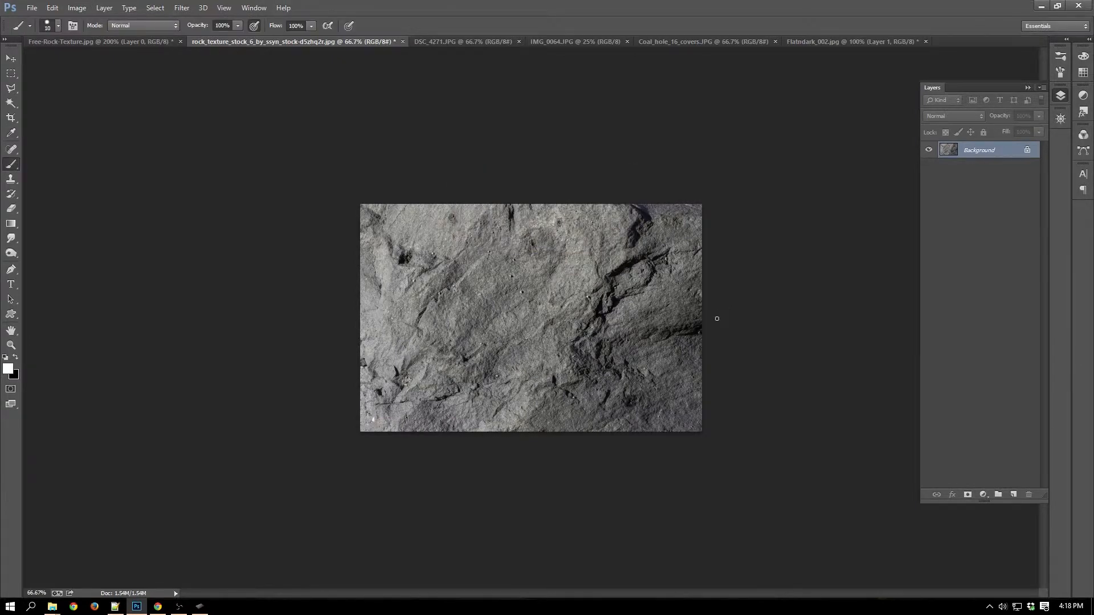
Preview Brightness/Contrast on the grey rock image with contrast 100 and brightness -24, and discard the adjustment.
key(alt+i)
key(j)
key(Return)
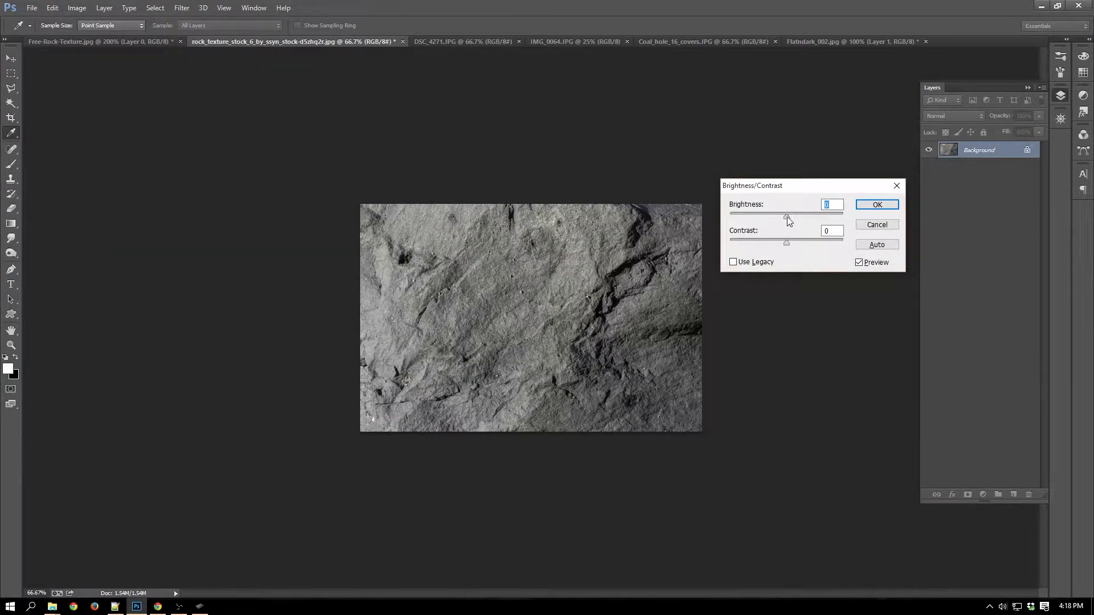
drag(787, 242, 846, 242)
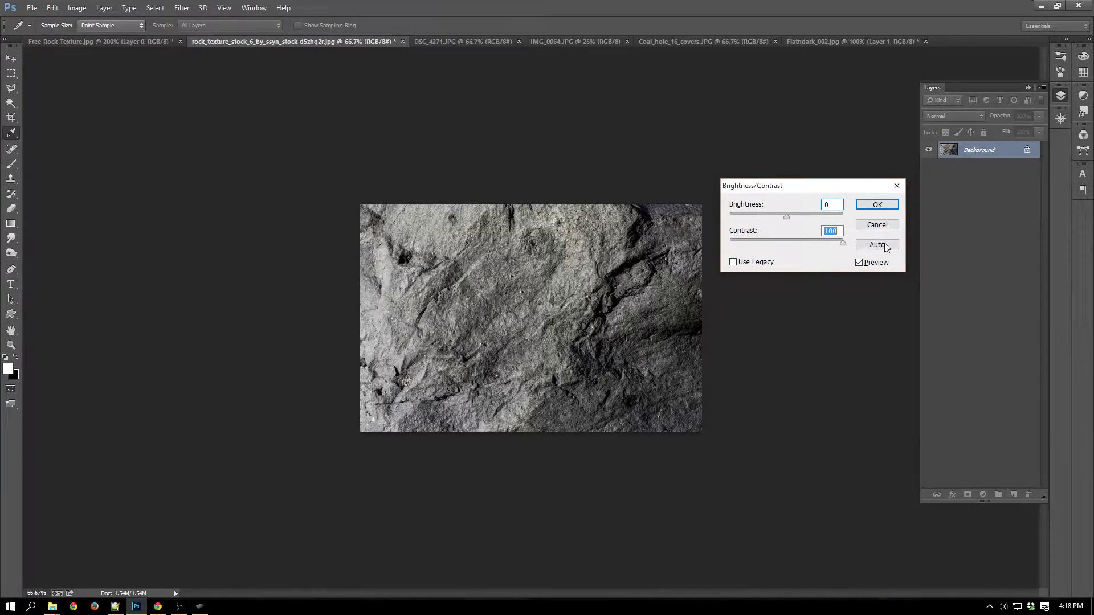
mouse_move(786, 217)
mouse_down()
mouse_move(768, 217)
mouse_move(813, 220)
mouse_move(779, 214)
mouse_up()
click(876, 225)
key(b)
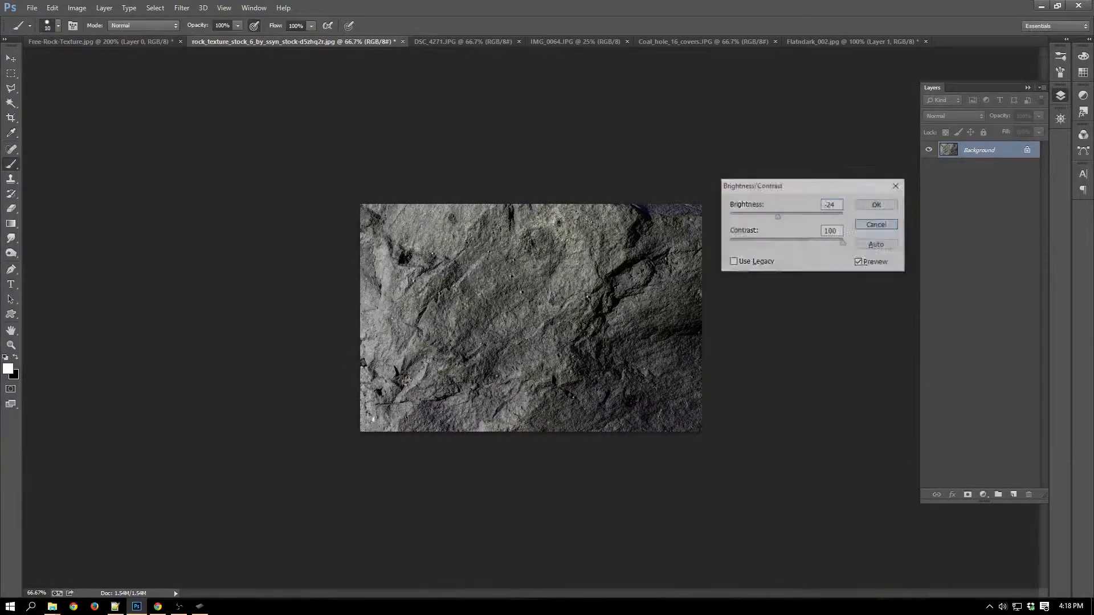
Close the rock_texture_stock_6 image and Free-Rock-Texture.jpg without saving their changes.
click(403, 42)
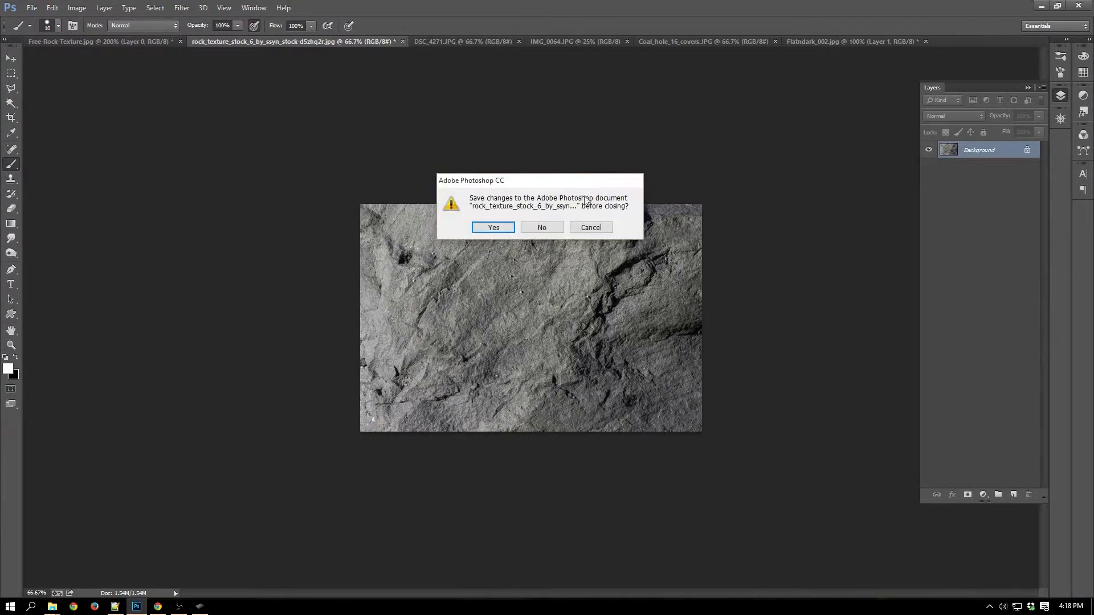
click(543, 228)
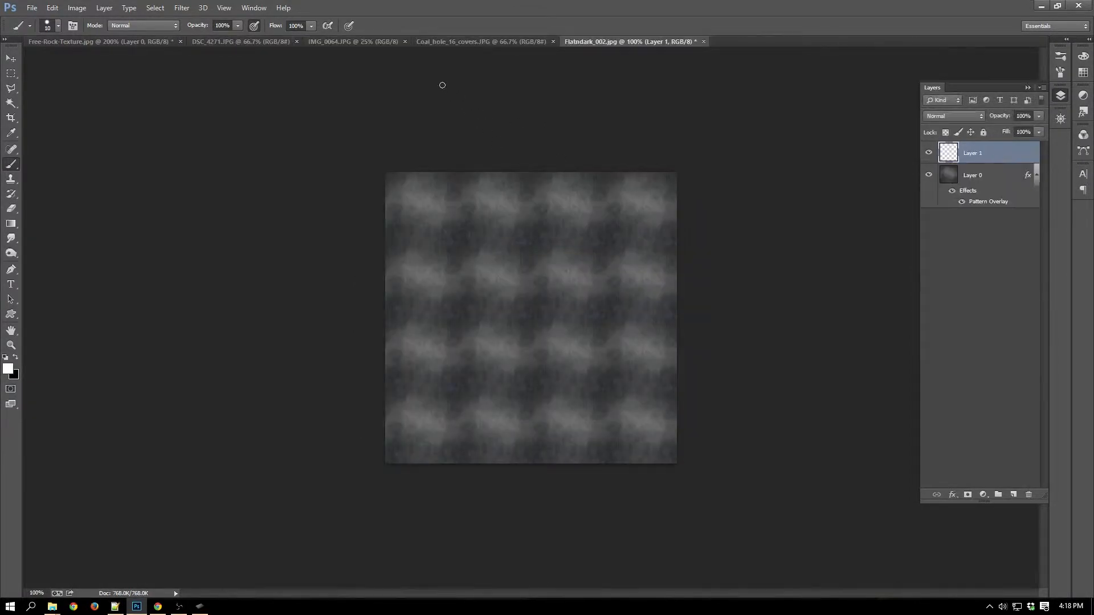
click(489, 44)
click(398, 43)
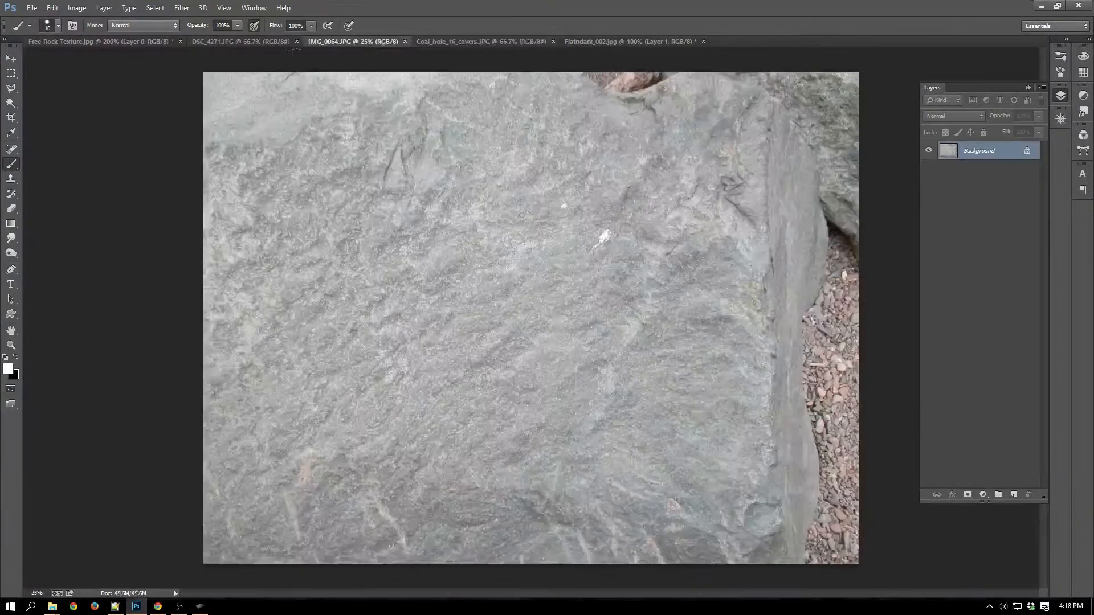
click(248, 44)
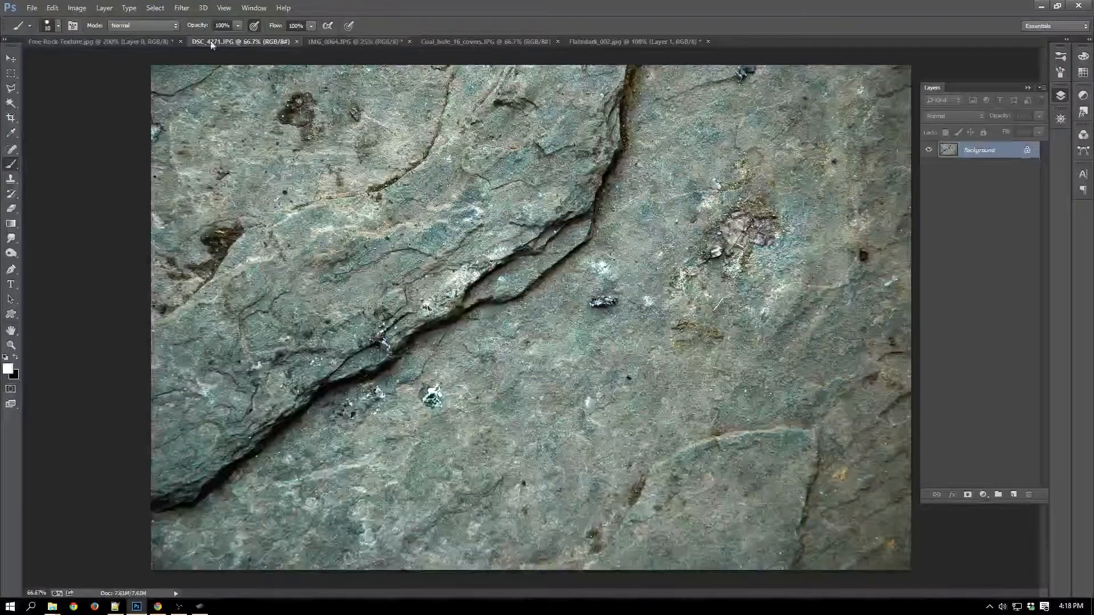
click(147, 41)
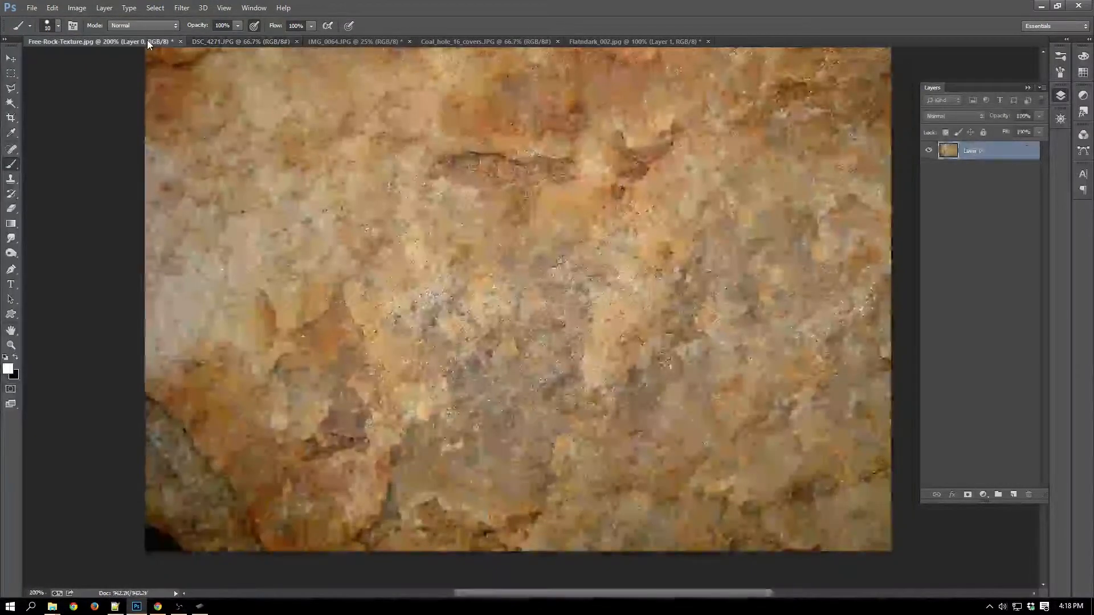
click(181, 41)
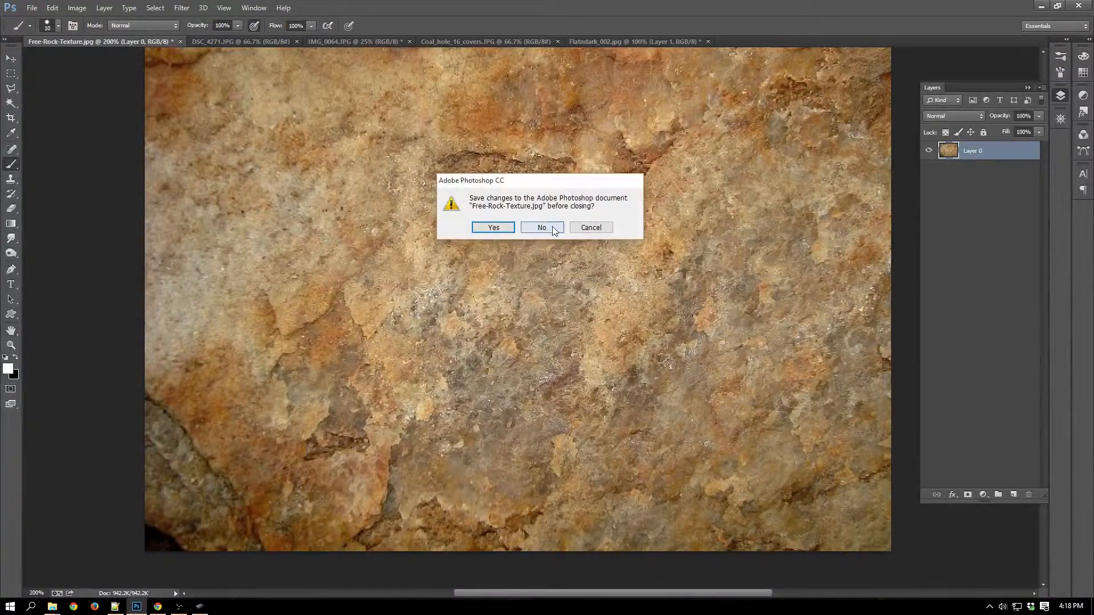
click(542, 227)
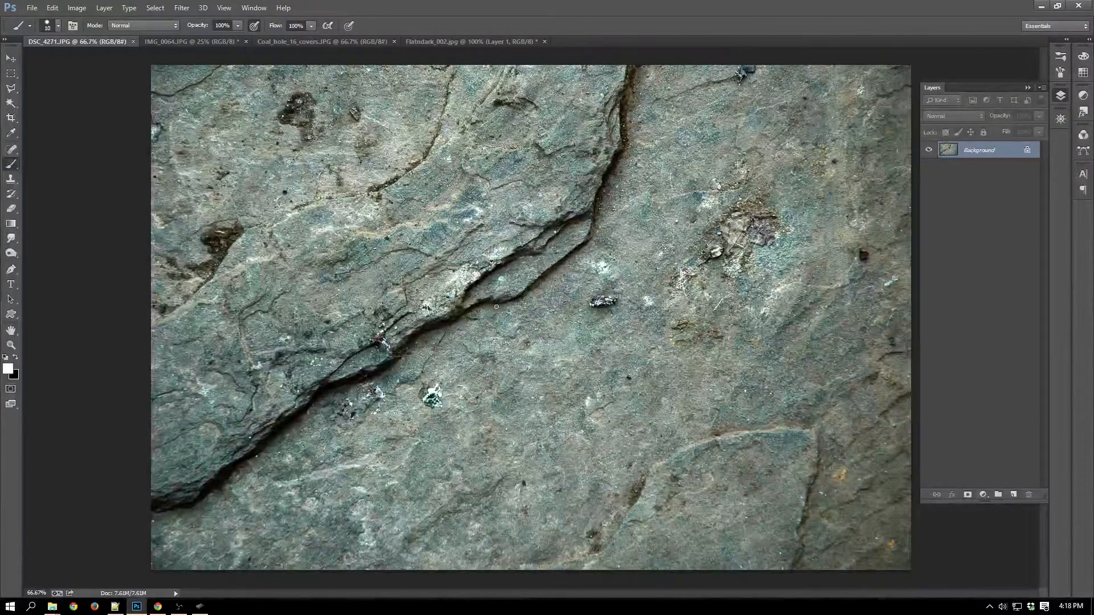
Place a fixed-size rectangular marquee of 1024 by 512 px across the large crack in DSC_4271.JPG.
key(ctrl+plus)
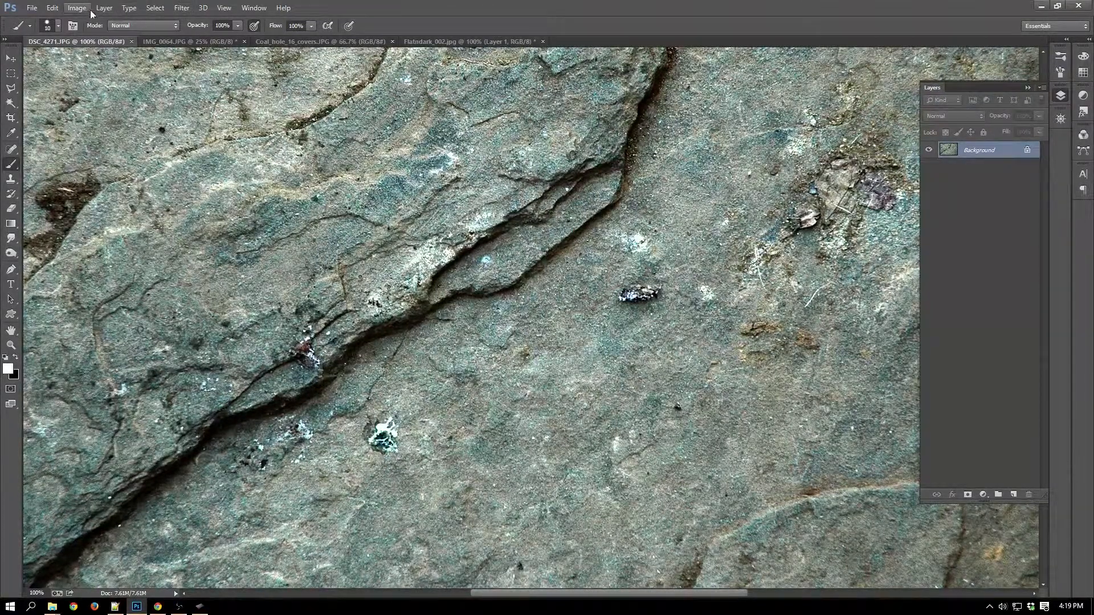
click(11, 73)
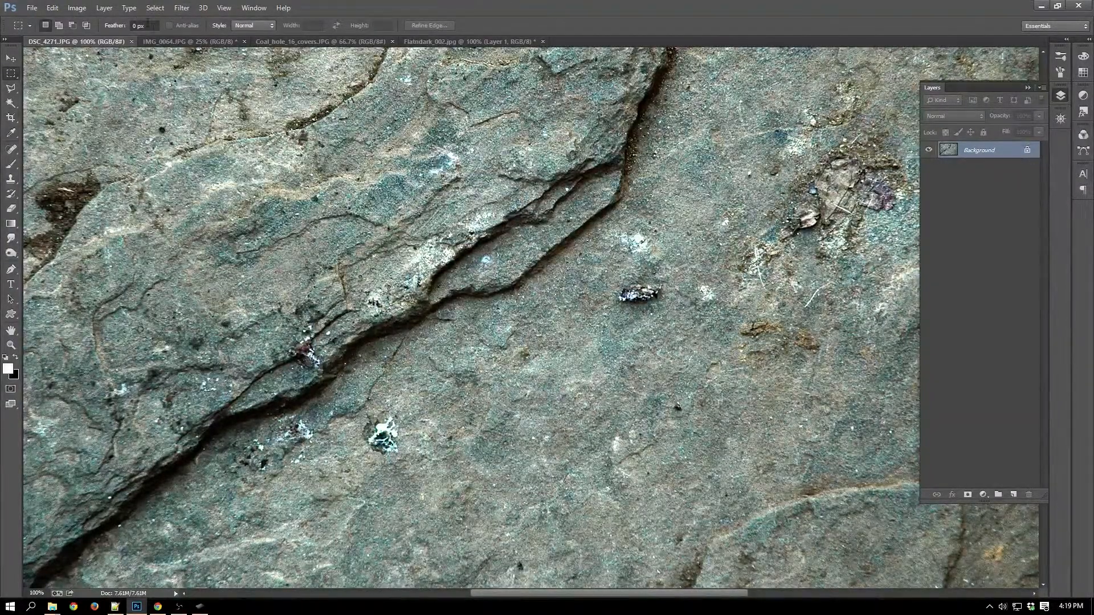
click(253, 25)
click(248, 57)
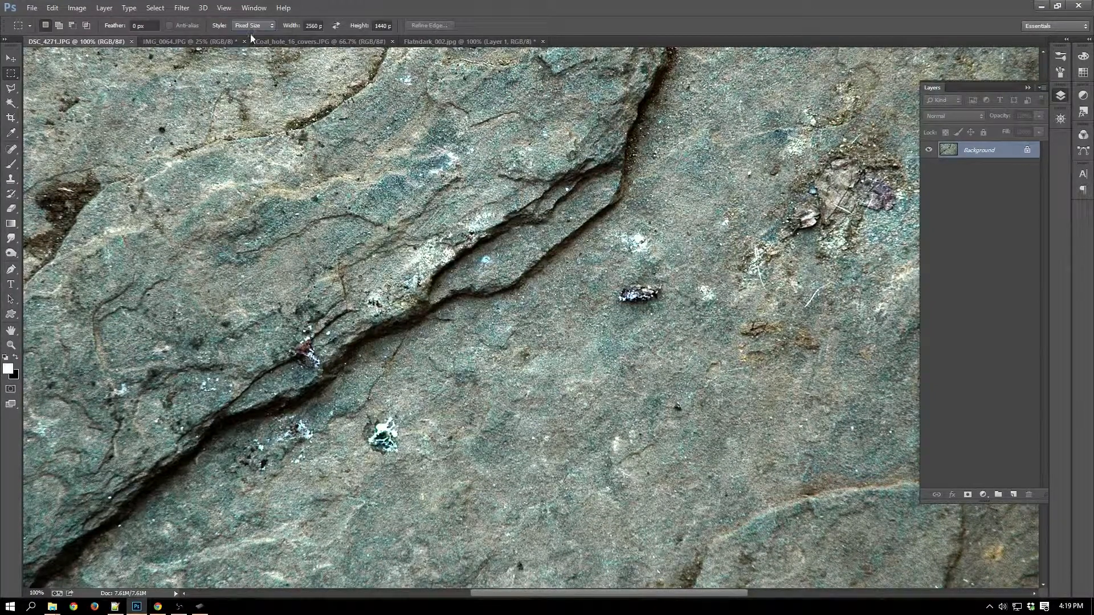
drag(318, 26, 291, 27)
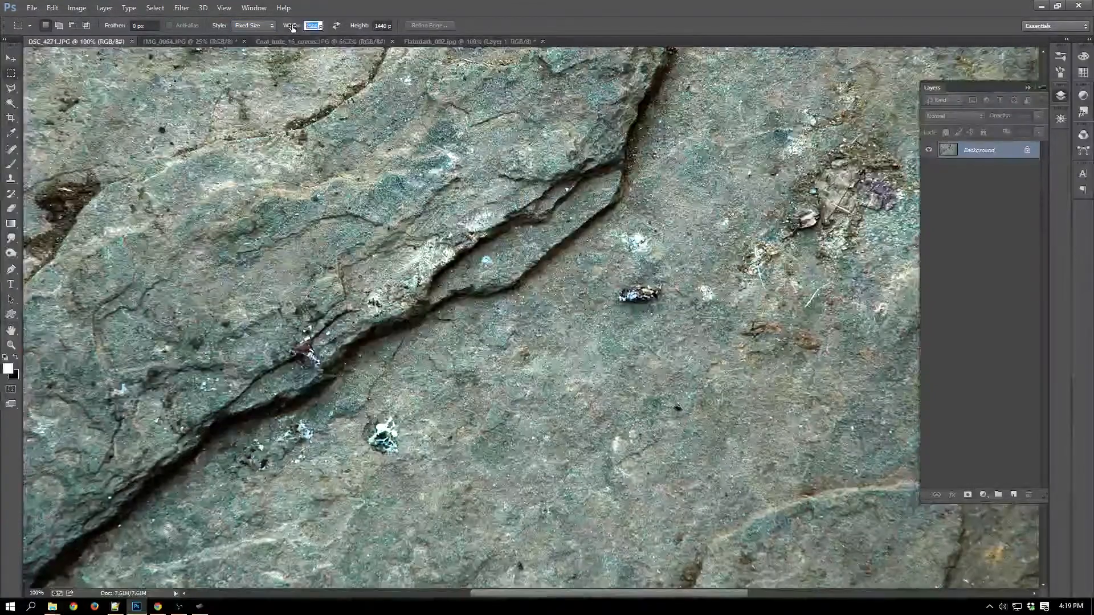
text(5)
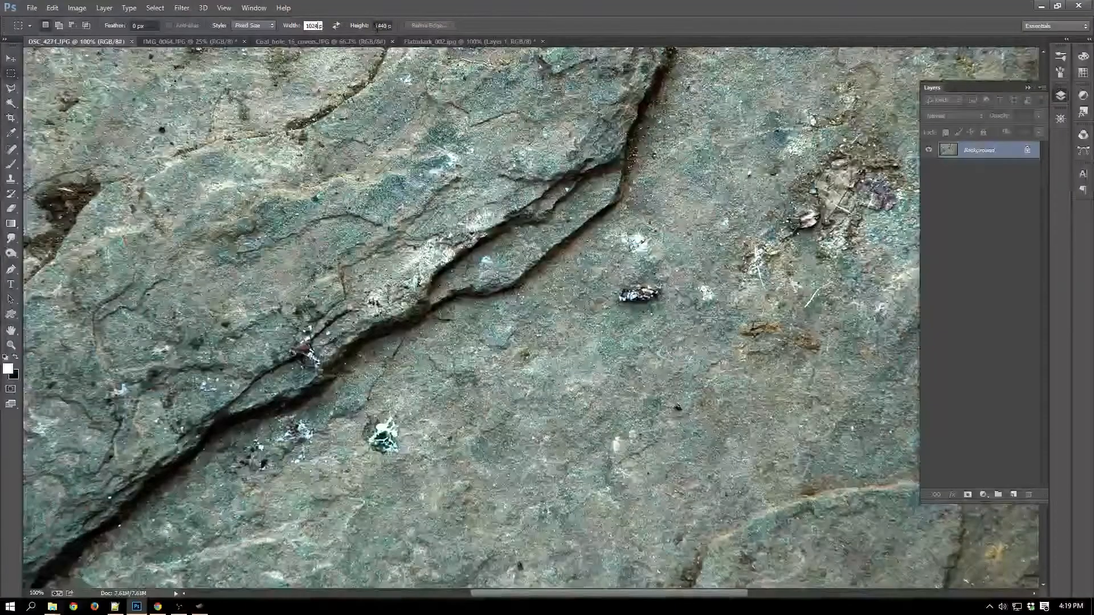
click(379, 25)
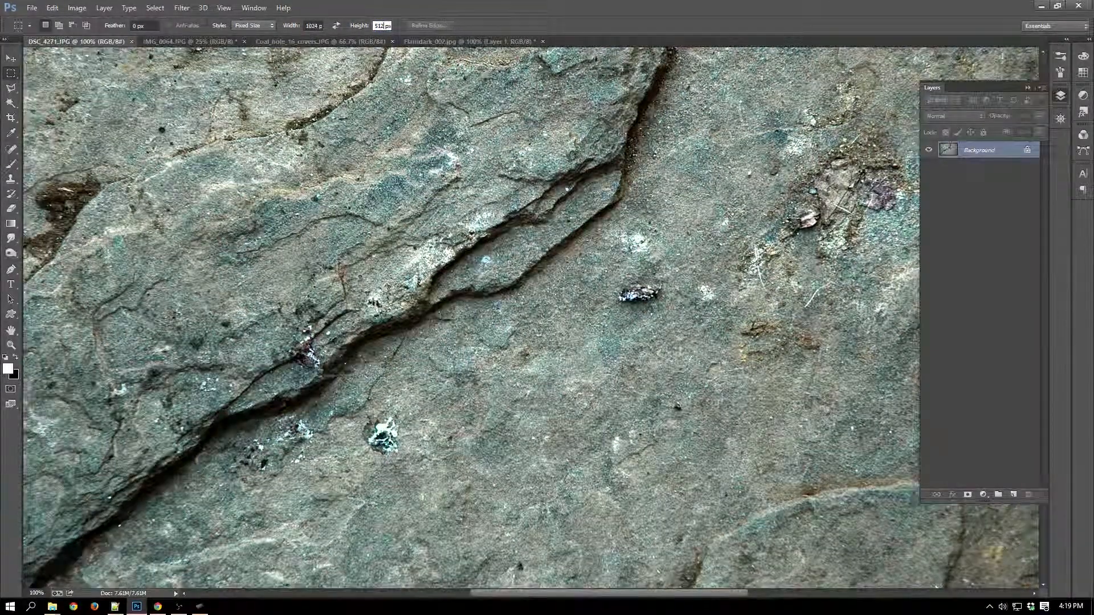
click(307, 113)
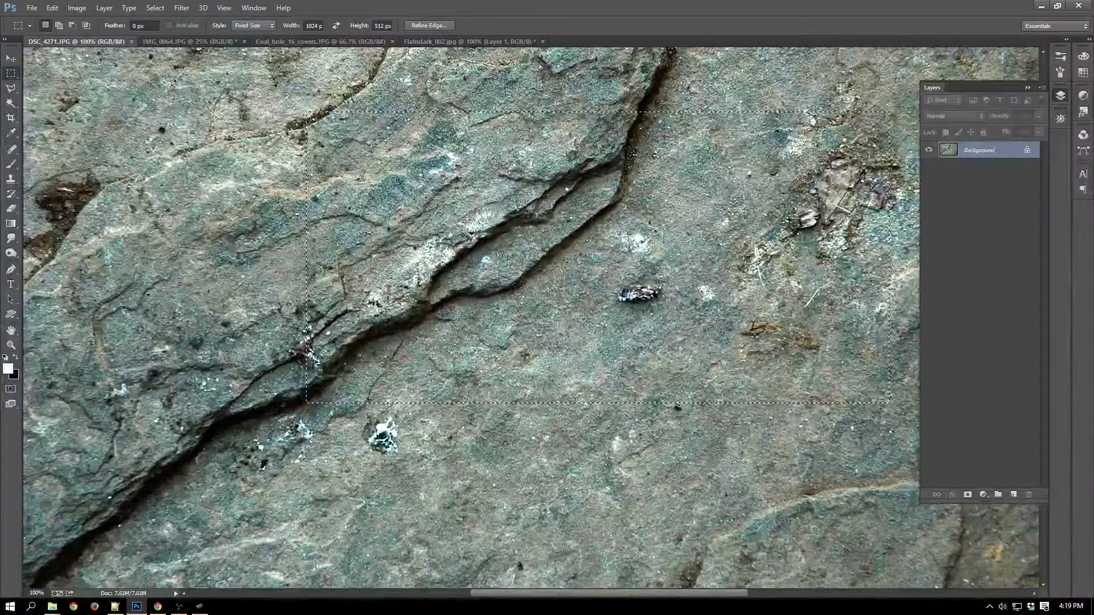
Set the marquee height to 1024 px and position the square selection around the crack's middle and the smoother rock below it.
click(378, 26)
text(1024)
click(403, 113)
click(402, 97)
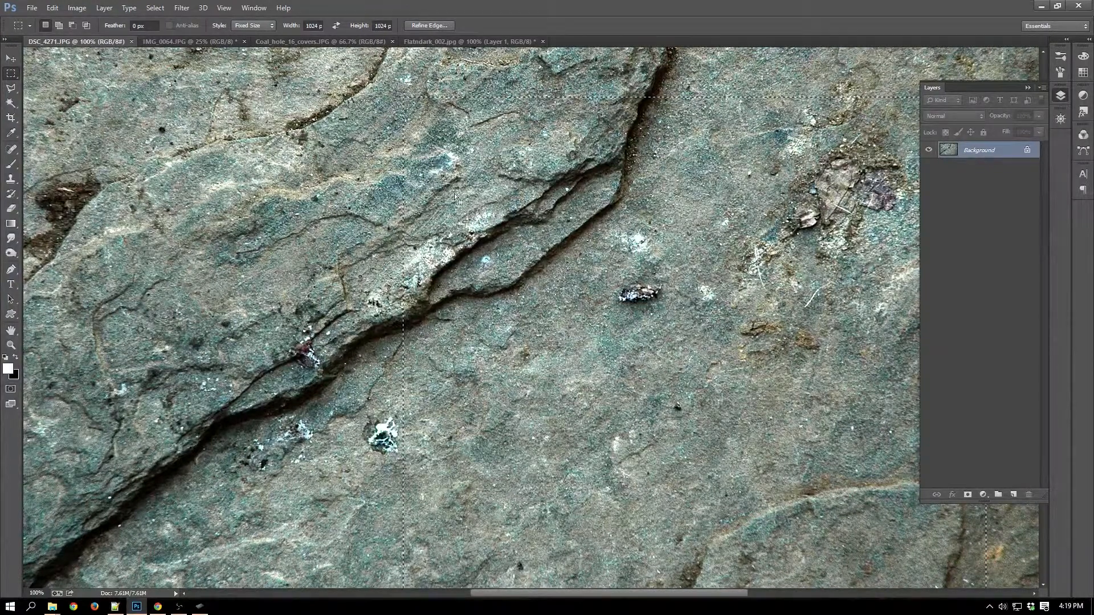
key(ctrl+minus)
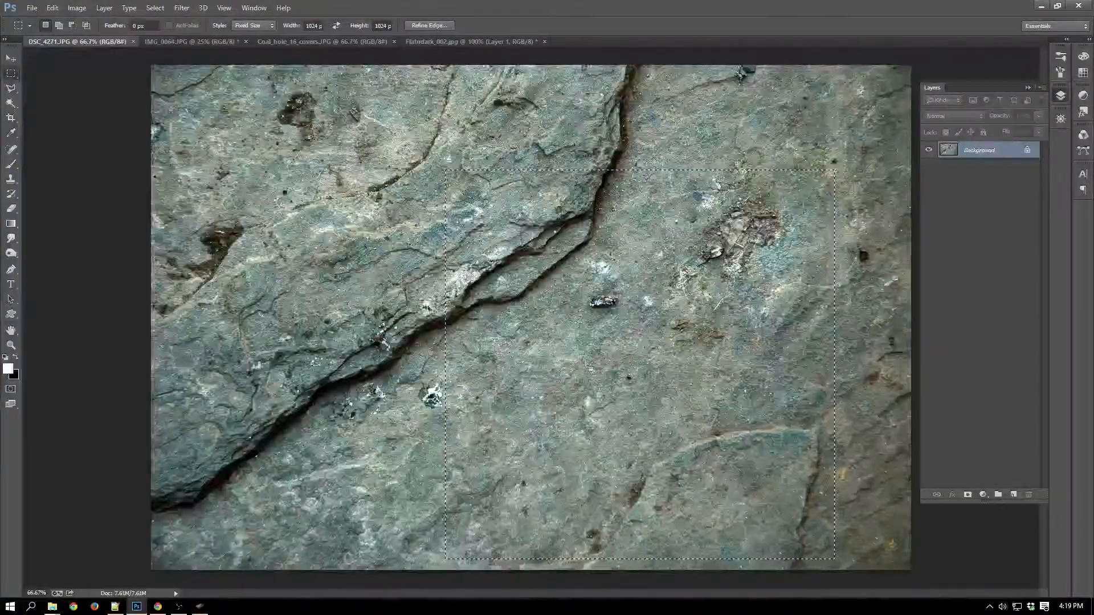
drag(623, 342, 549, 320)
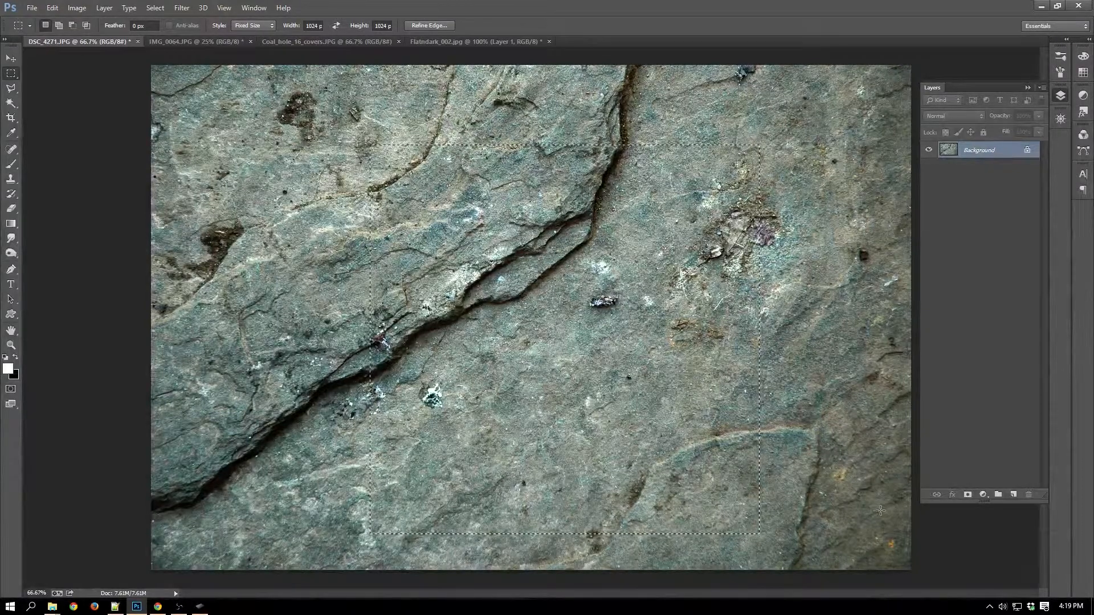
drag(527, 380, 488, 354)
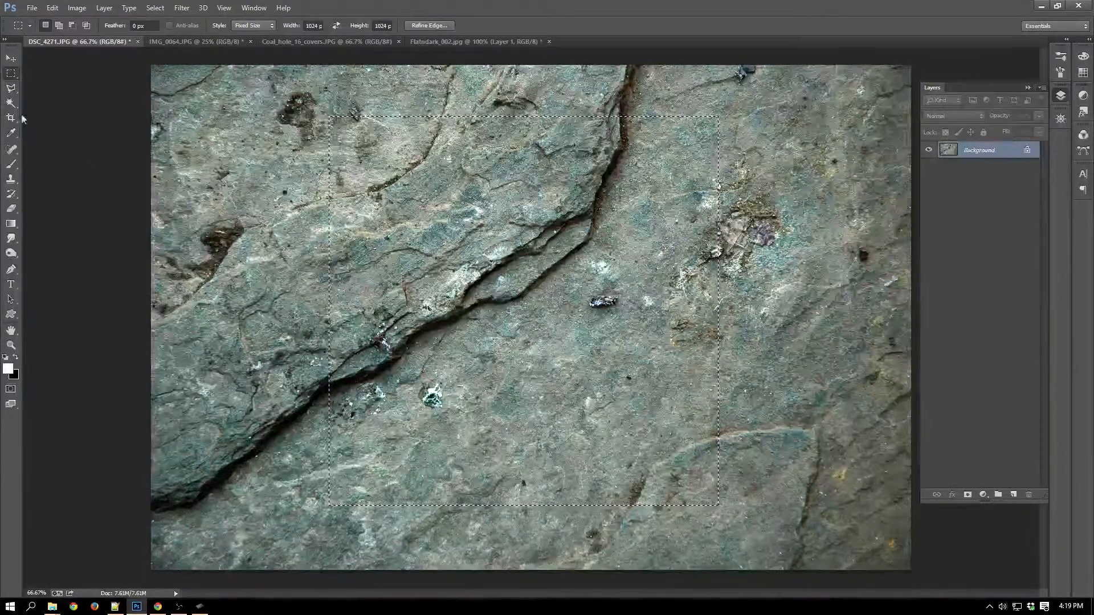
Switch to the Patch Tool and clear the square selection.
click(10, 150)
click(57, 169)
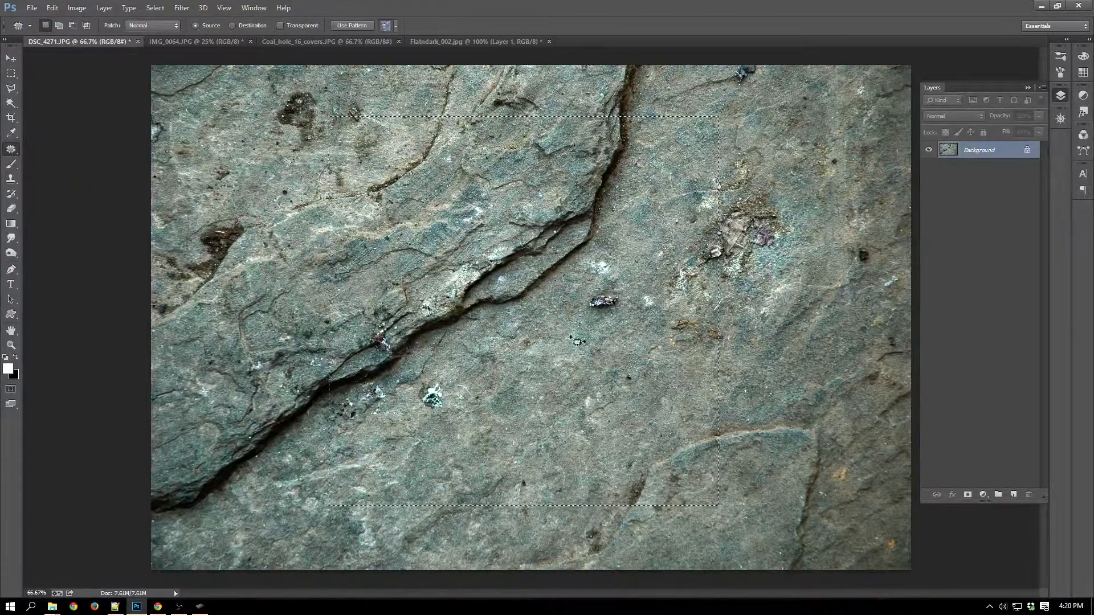
key(ctrl+d)
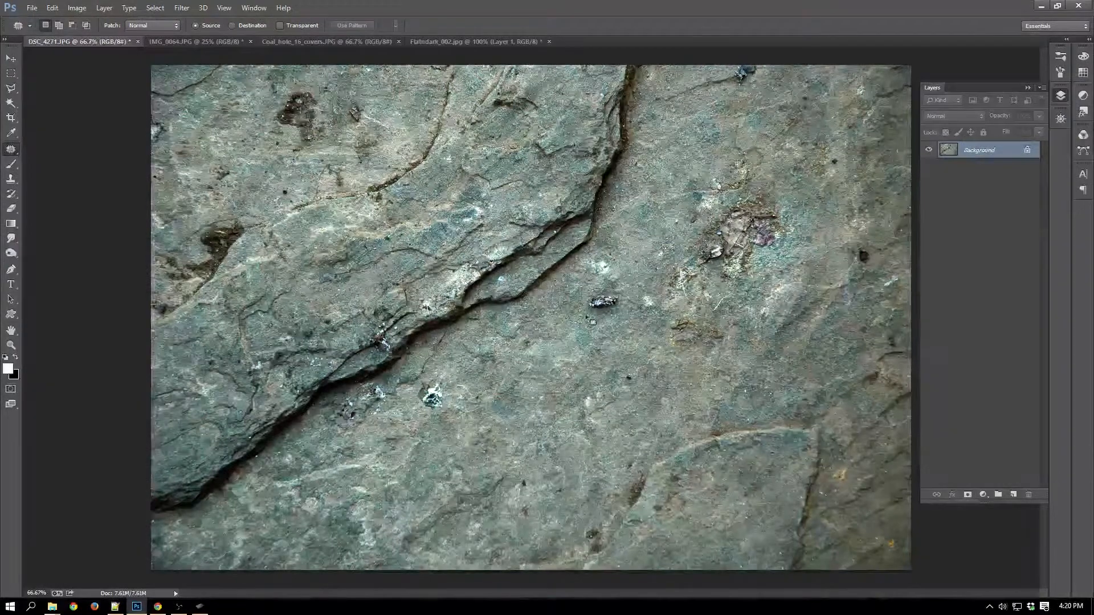
Try patching the dark speck just below the large crack with clean rock, and undo the patch and its selection.
drag(622, 298, 583, 350)
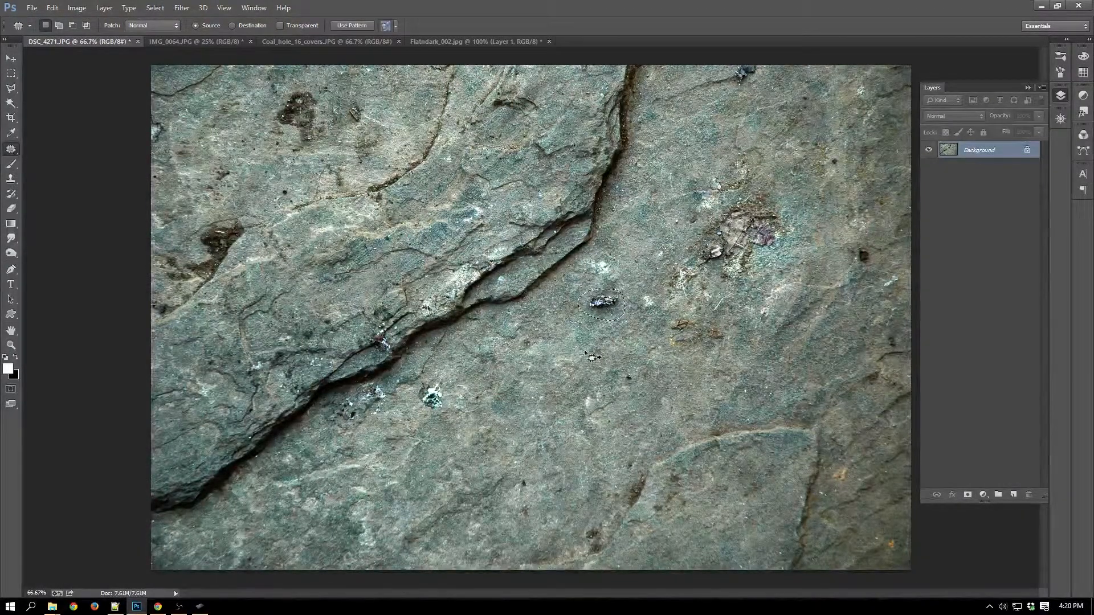
key(ctrl+d)
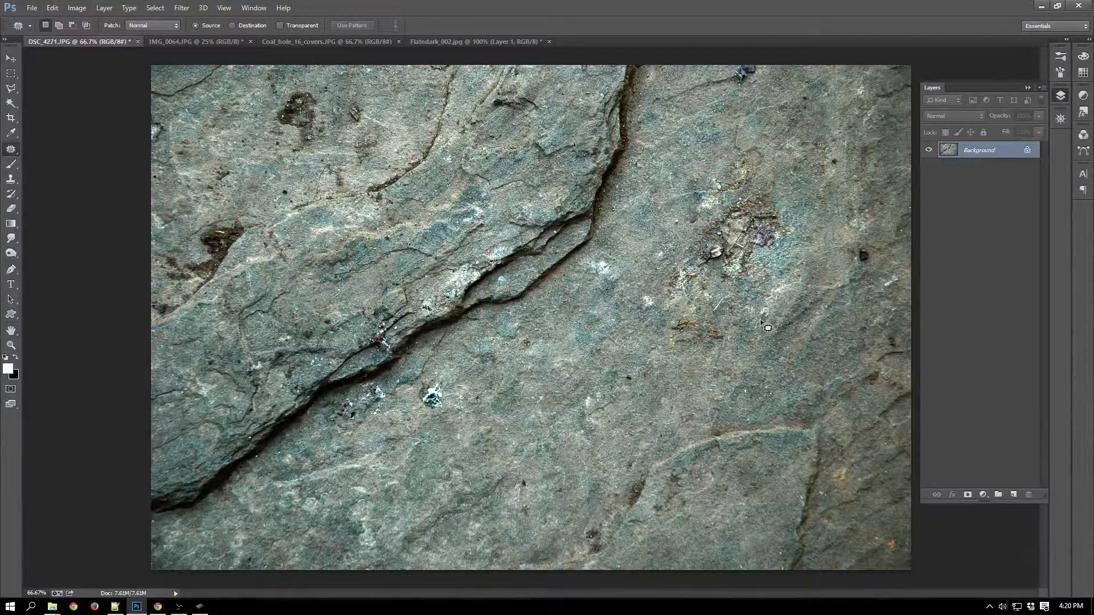
key(ctrl+z)
key(ctrl+alt+z)
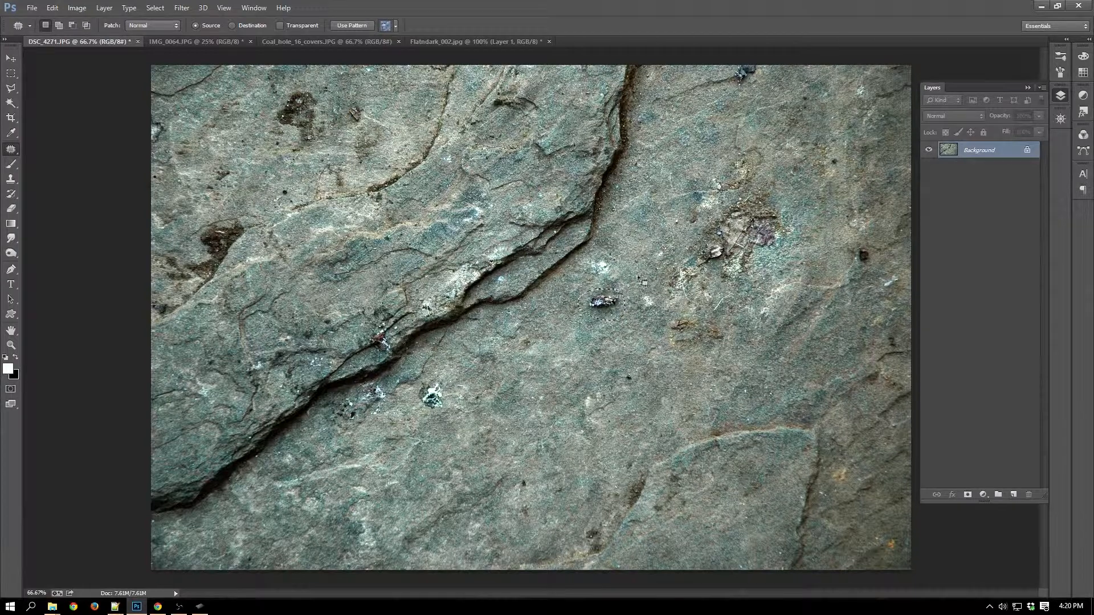
click(625, 277)
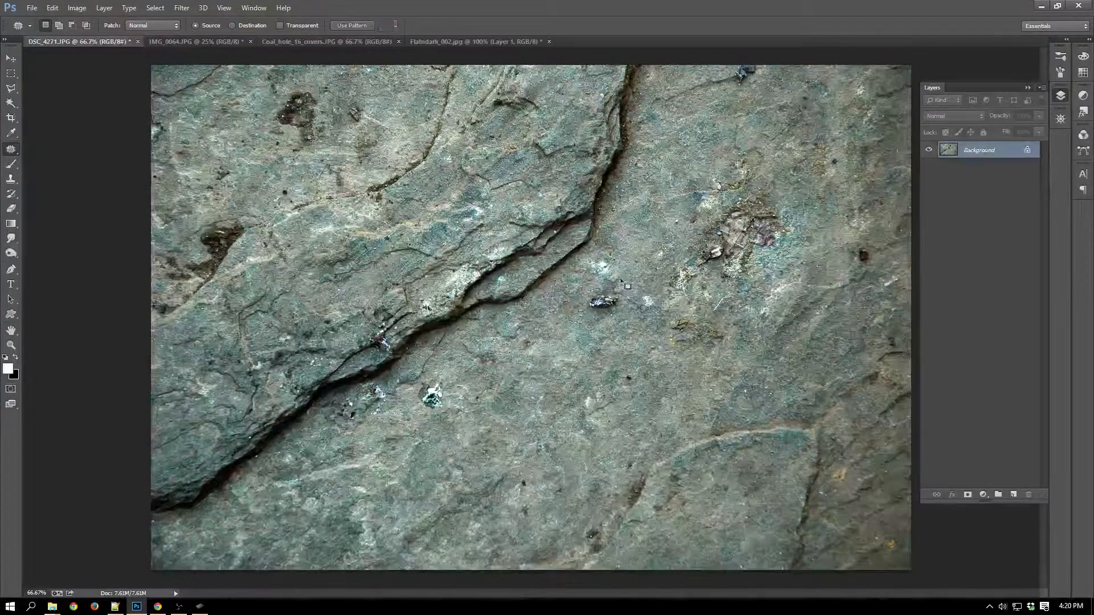
Use the Patch Tool to replace the dark speck just below the large crack with clean rock, and deselect.
right_click(11, 149)
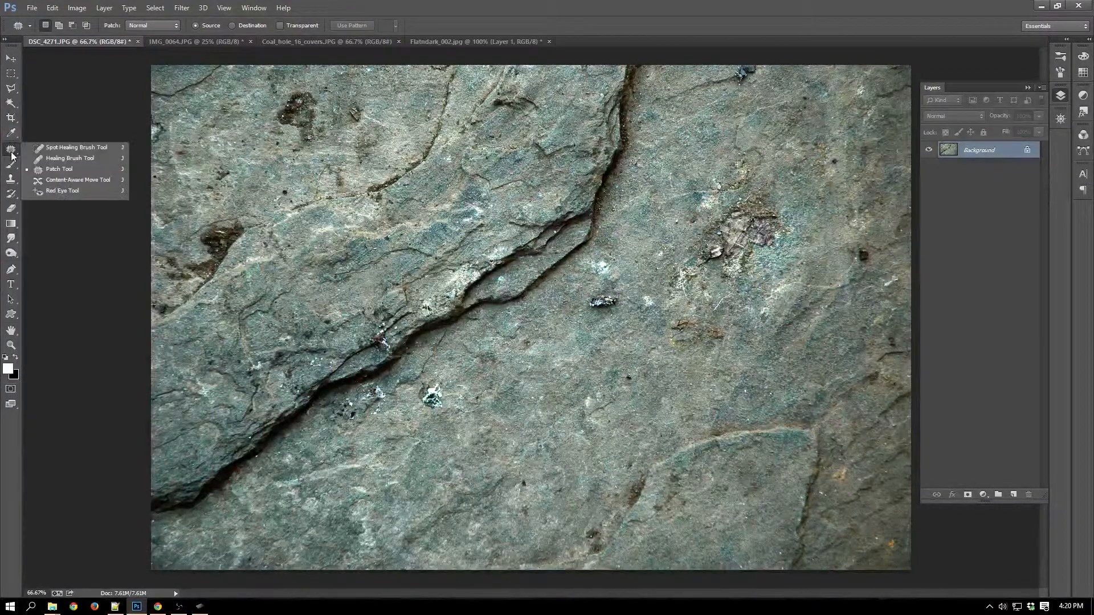
click(70, 169)
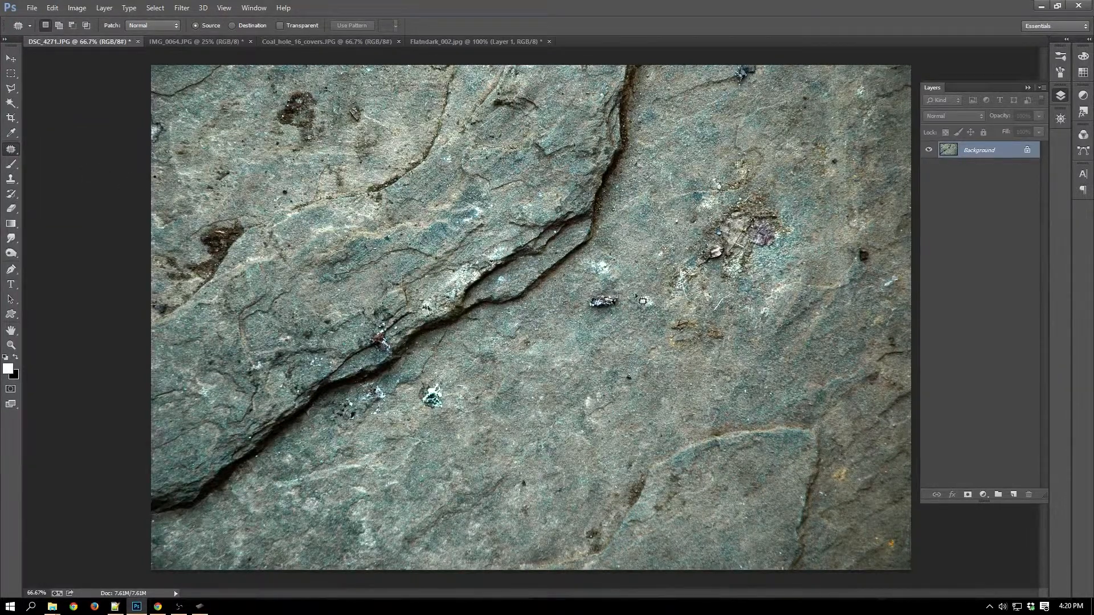
mouse_move(603, 272)
mouse_down()
mouse_move(660, 298)
mouse_move(776, 299)
mouse_up()
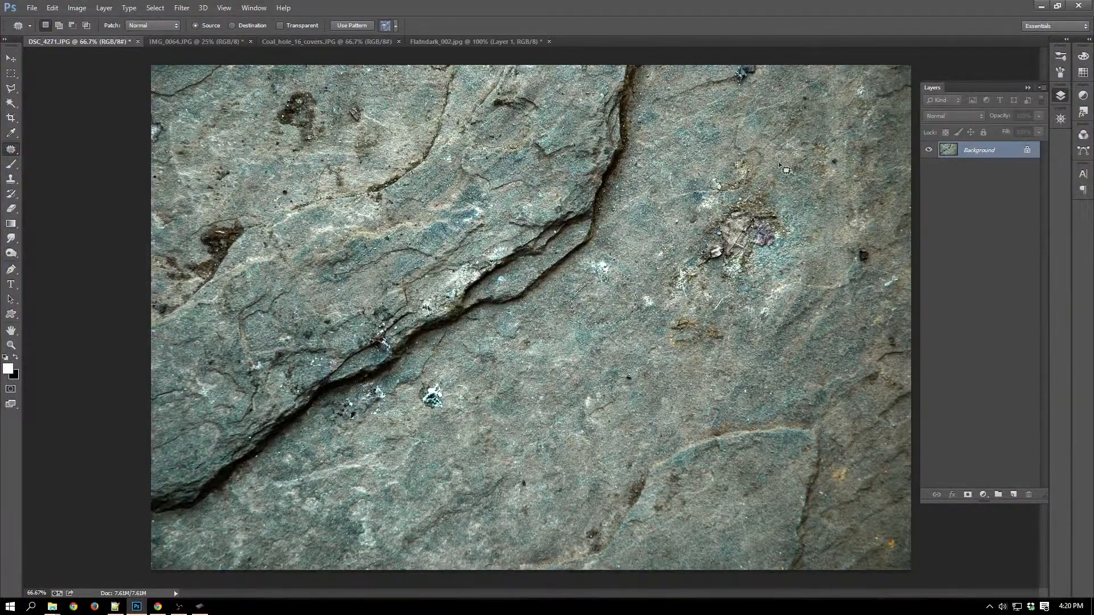
click(626, 251)
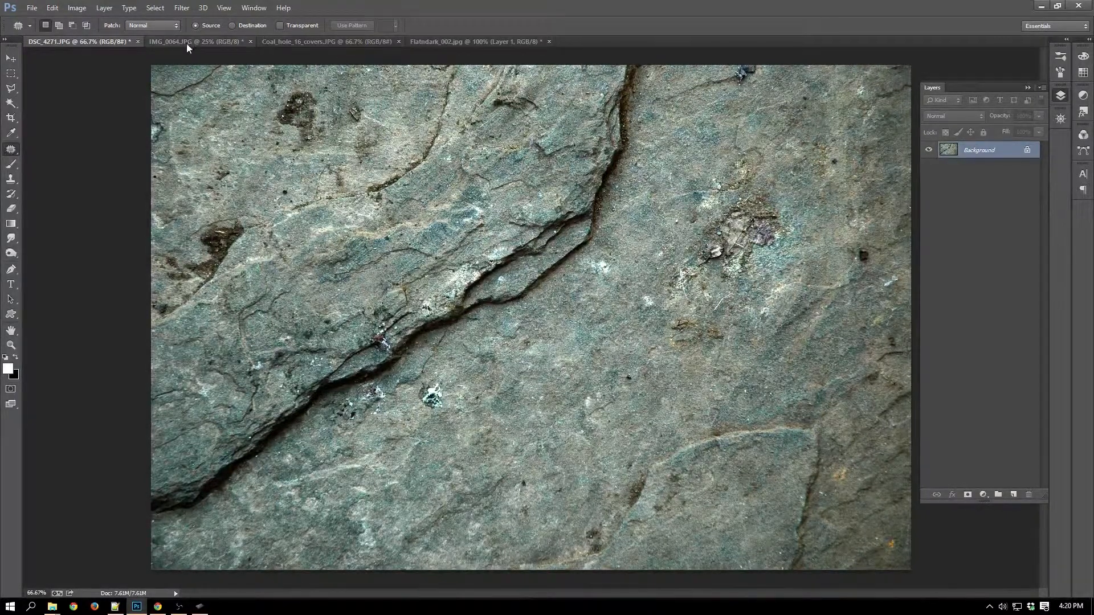
Switch to the IMG_0064.JPG image and place a fixed 1024 × 1024 px marquee selection on the middle of the rock.
click(217, 40)
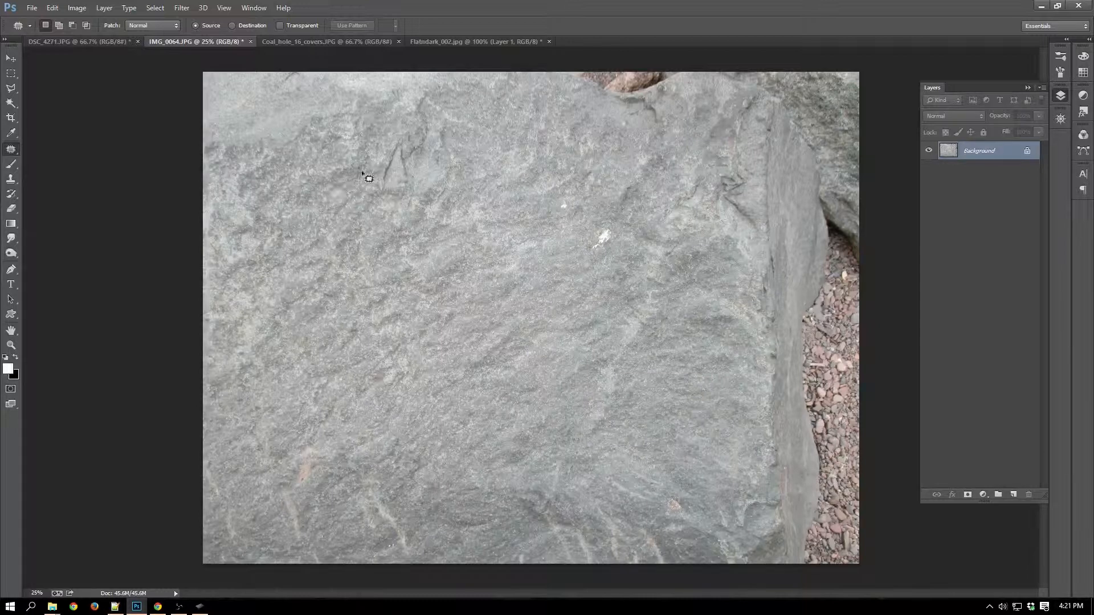
click(11, 74)
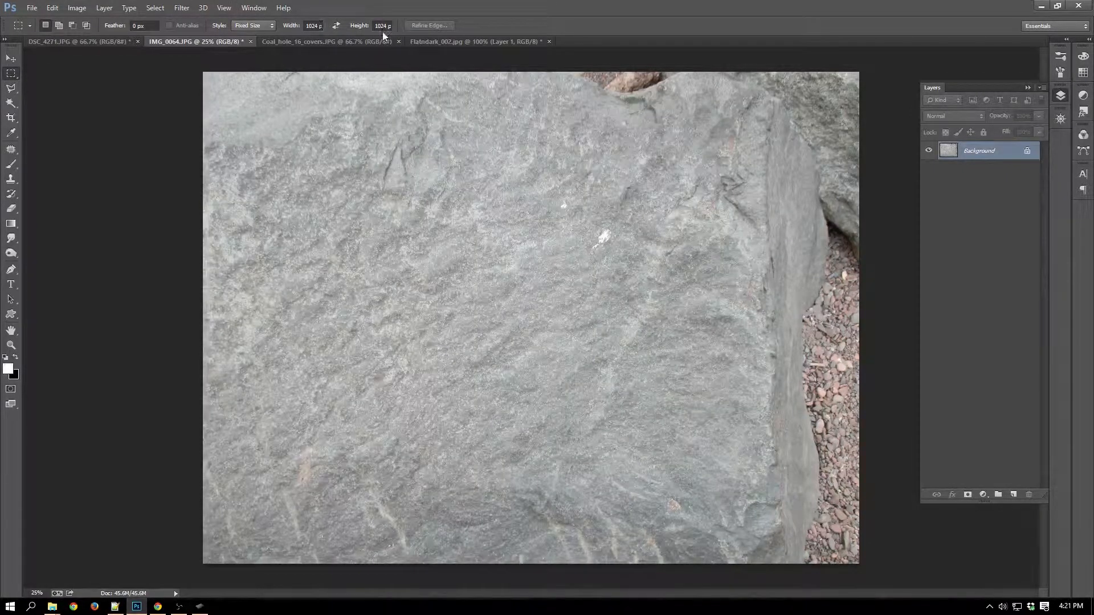
drag(334, 150, 383, 245)
Set the marquee style to Normal and replace the selection with a larger square of about 1908 px over the rock's evenly lit middle.
click(253, 25)
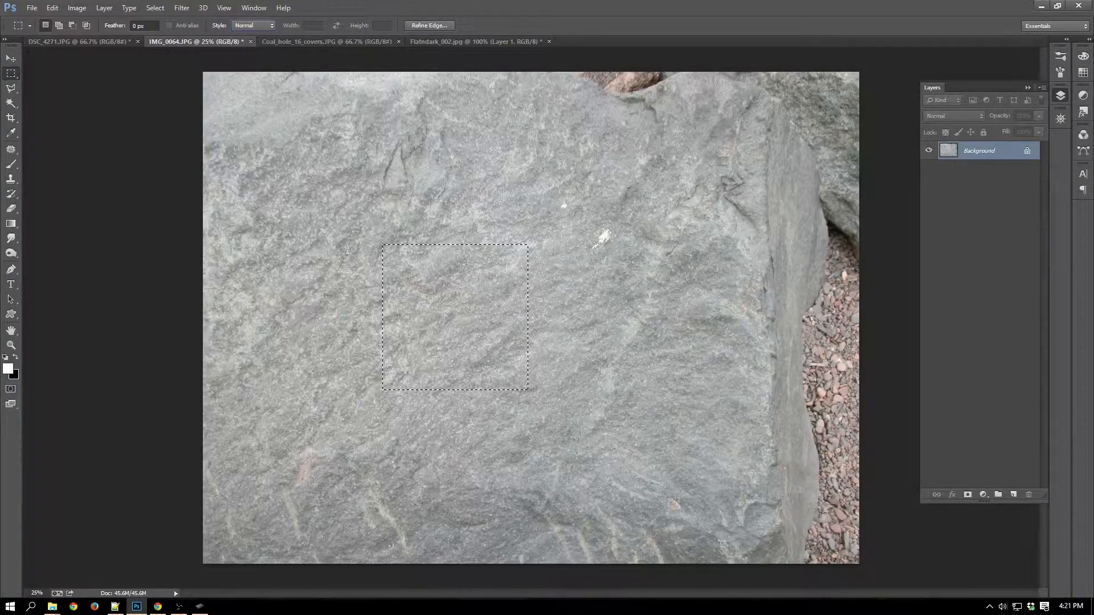
click(433, 225)
drag(348, 198, 620, 474)
drag(482, 295, 492, 282)
mouse_move(532, 357)
mouse_down()
mouse_move(507, 354)
mouse_move(523, 357)
mouse_up()
Crop the image to the square selection and deselect.
click(77, 8)
mouse_move(87, 38)
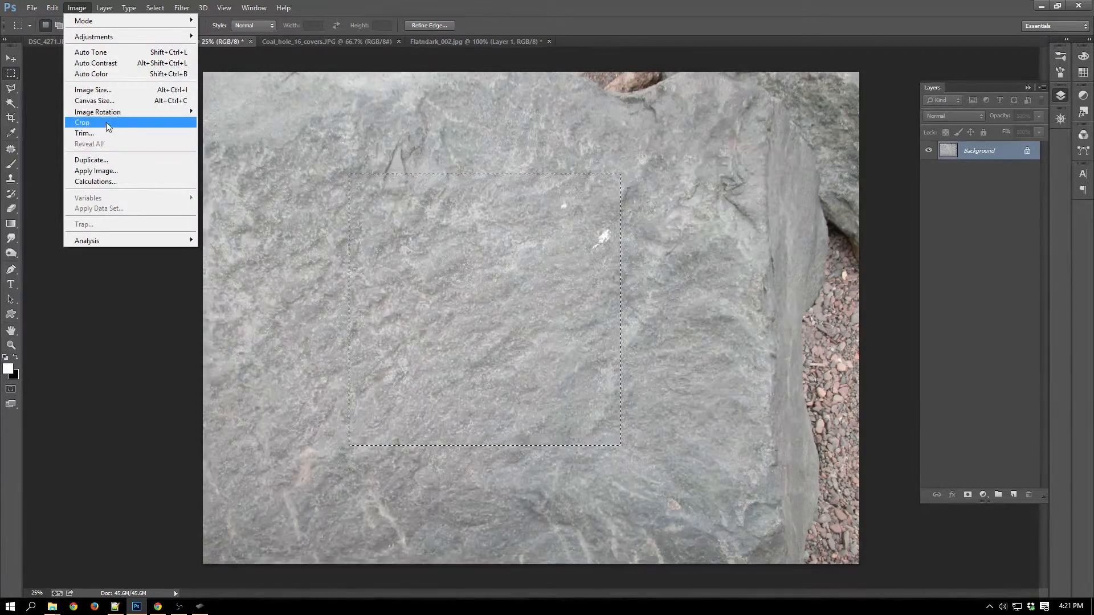
click(498, 9)
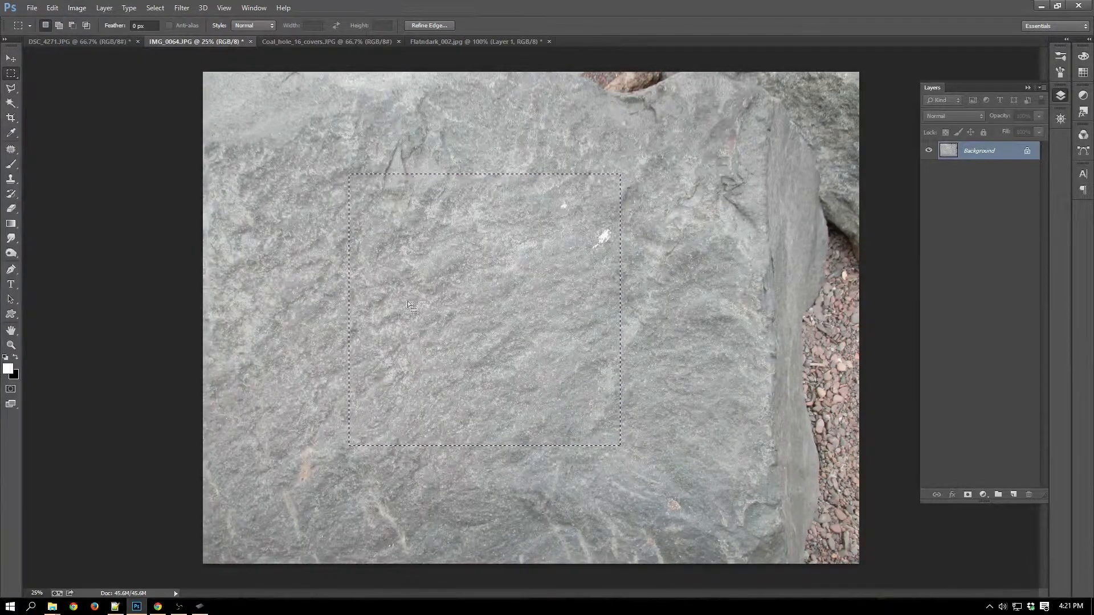
key(alt+i)
key(p)
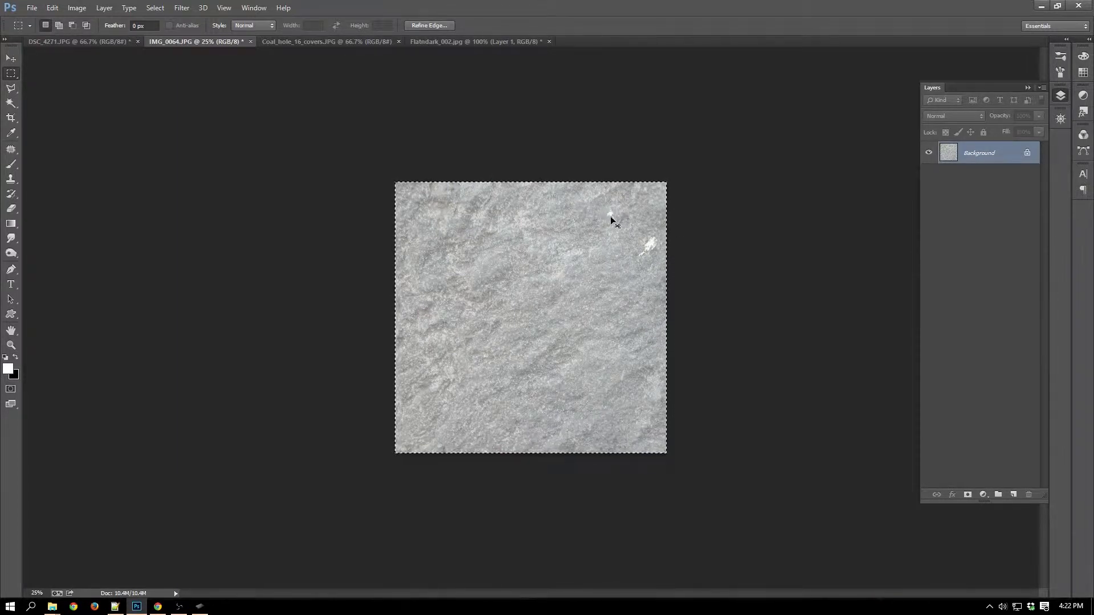
key(ctrl+d)
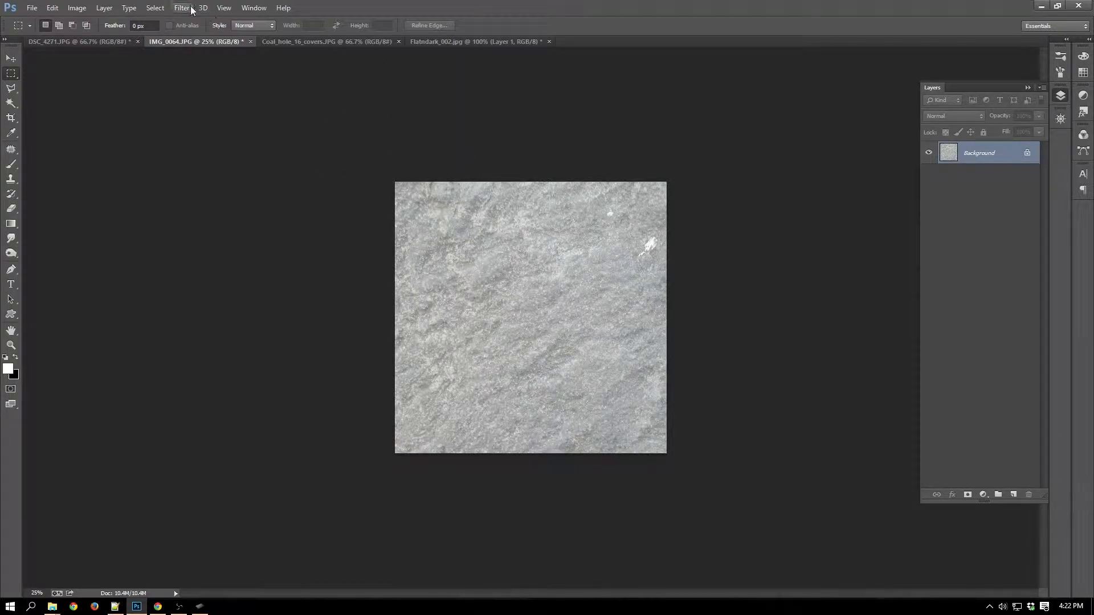
Resize the cropped image to 1800 × 1800 pixels.
click(75, 7)
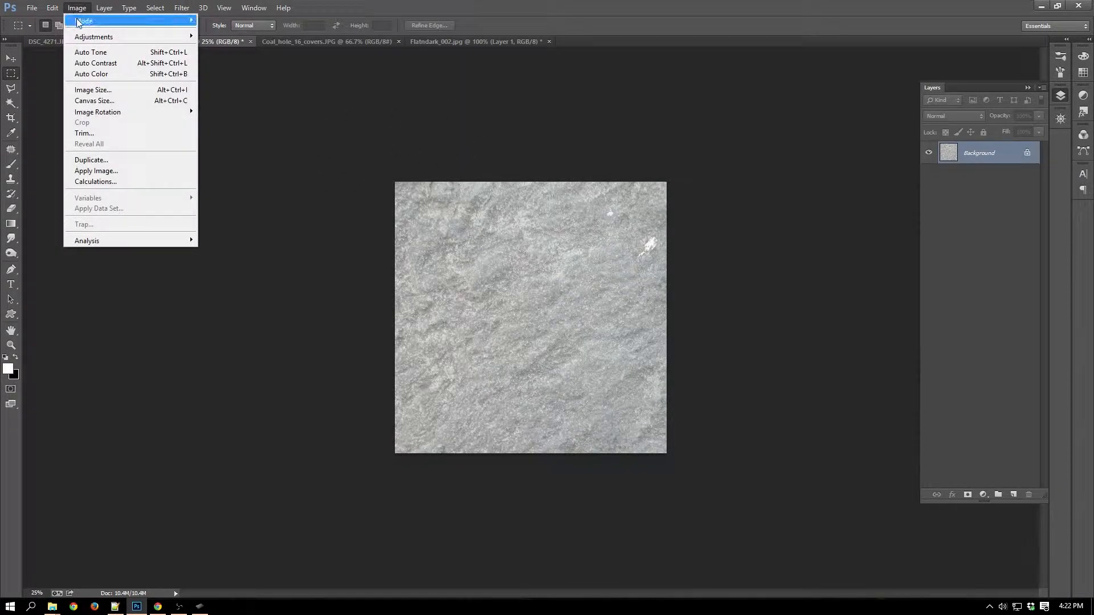
click(96, 90)
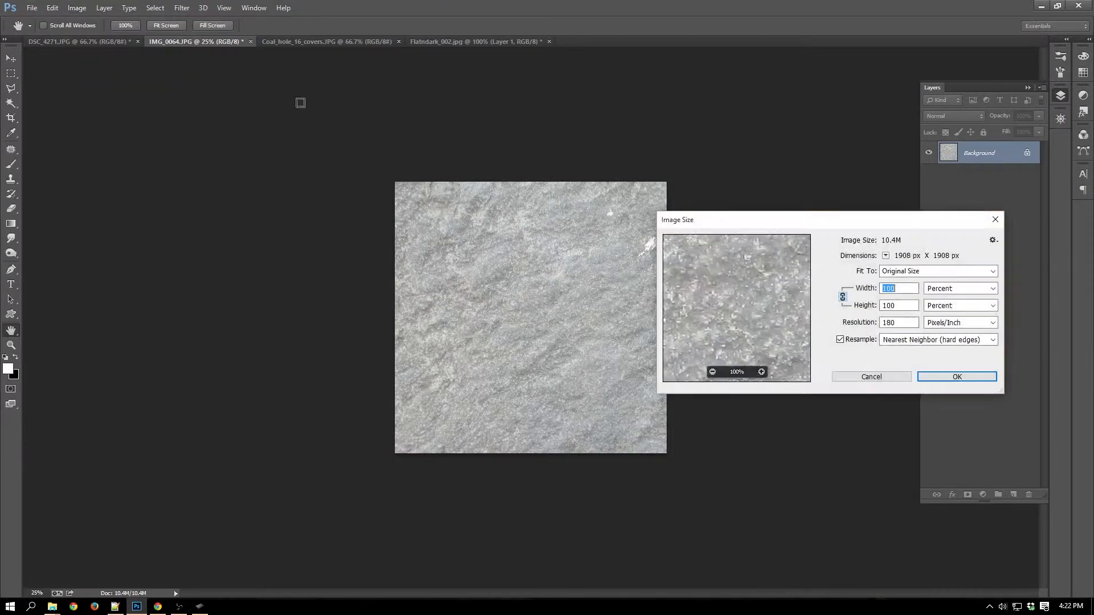
click(946, 289)
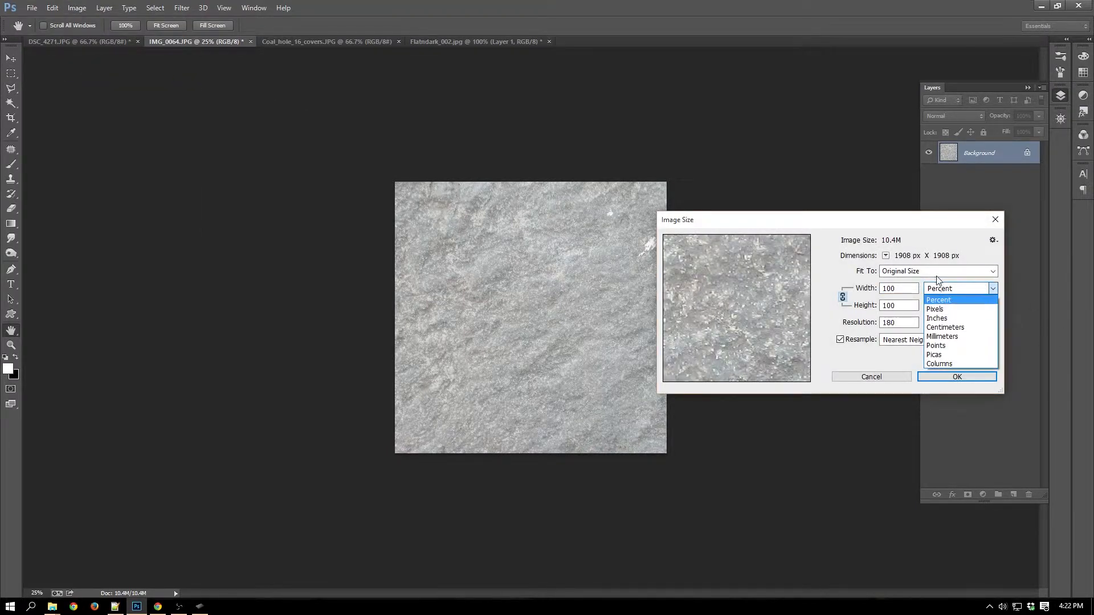
click(941, 311)
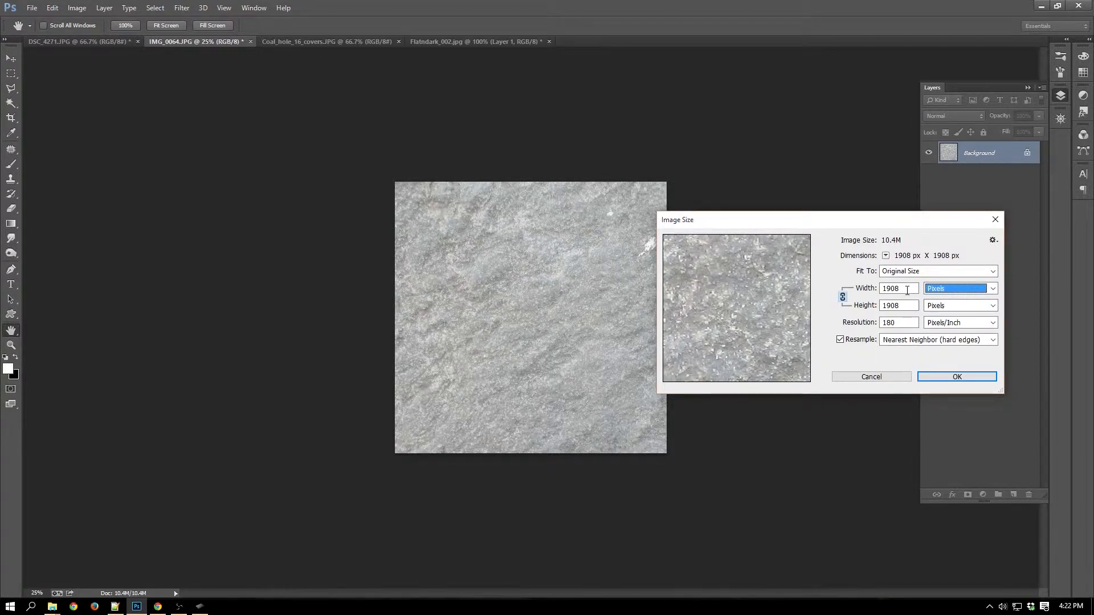
click(907, 290)
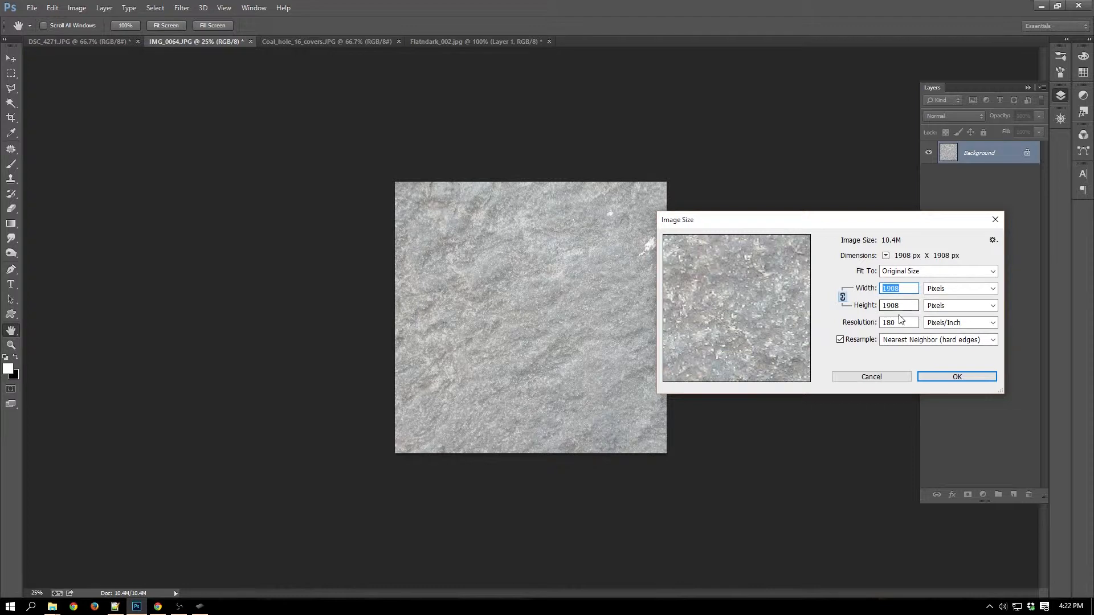
text(18)
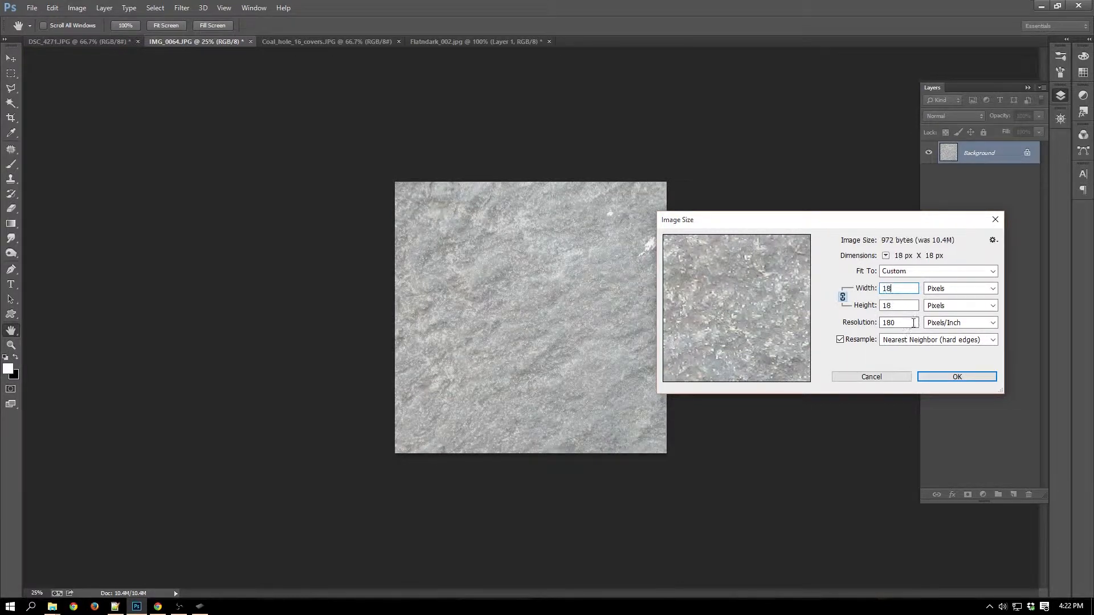
text(00)
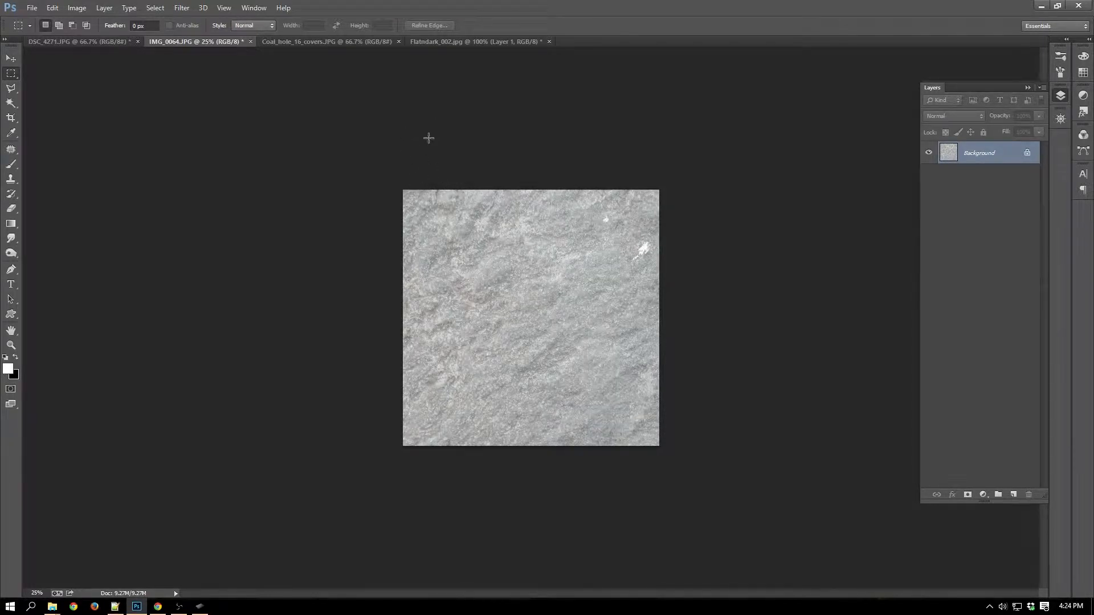
Apply the Offset filter with 900 pixels horizontal, 0 vertical and undefined areas set to Wrap Around.
key(alt+t)
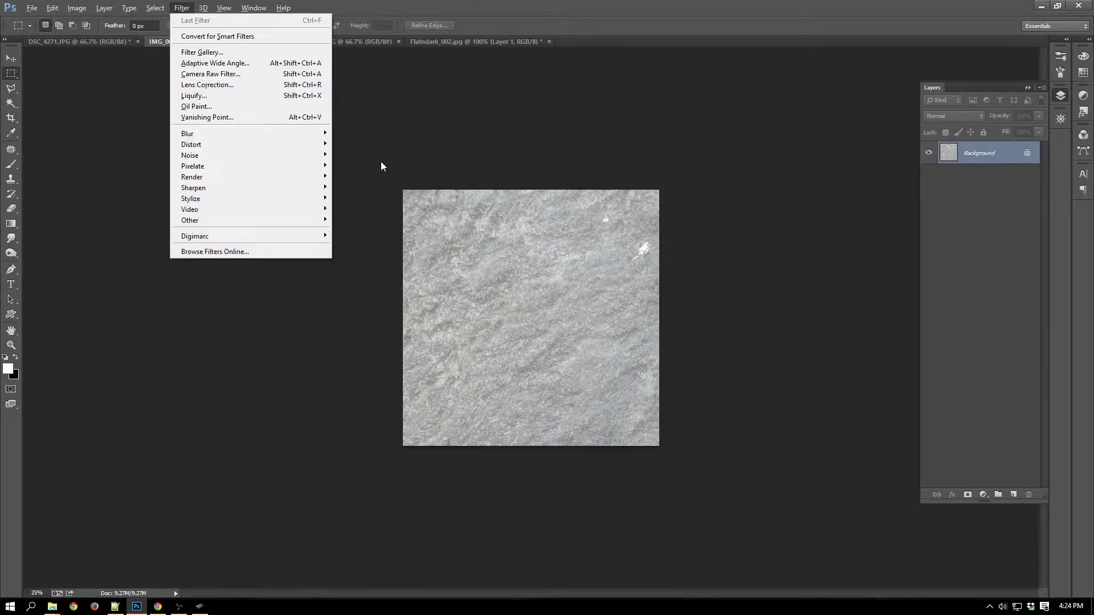
mouse_move(255, 220)
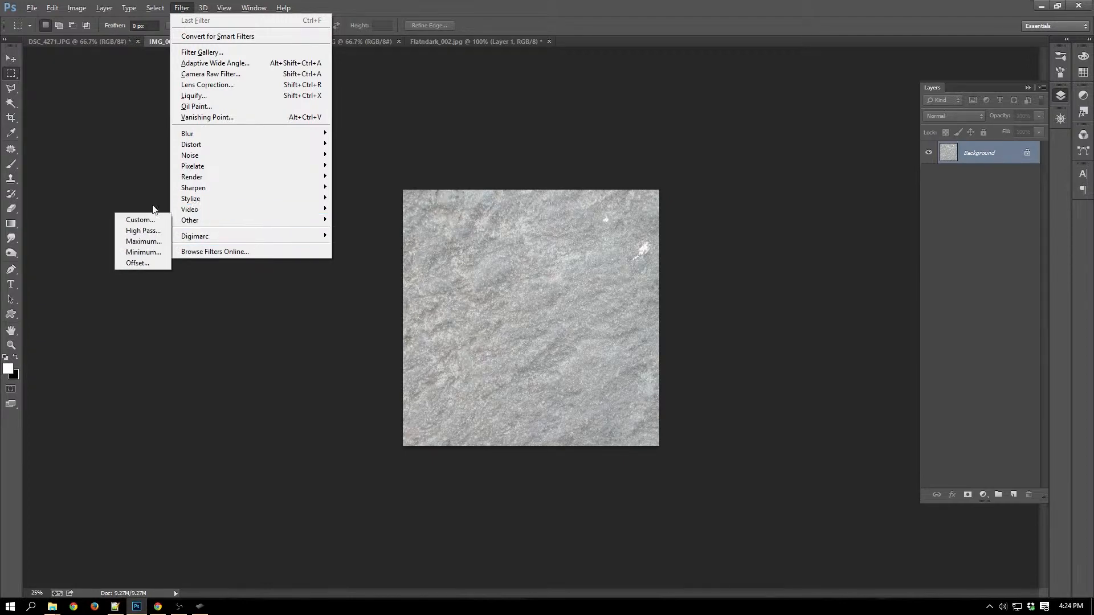
click(138, 265)
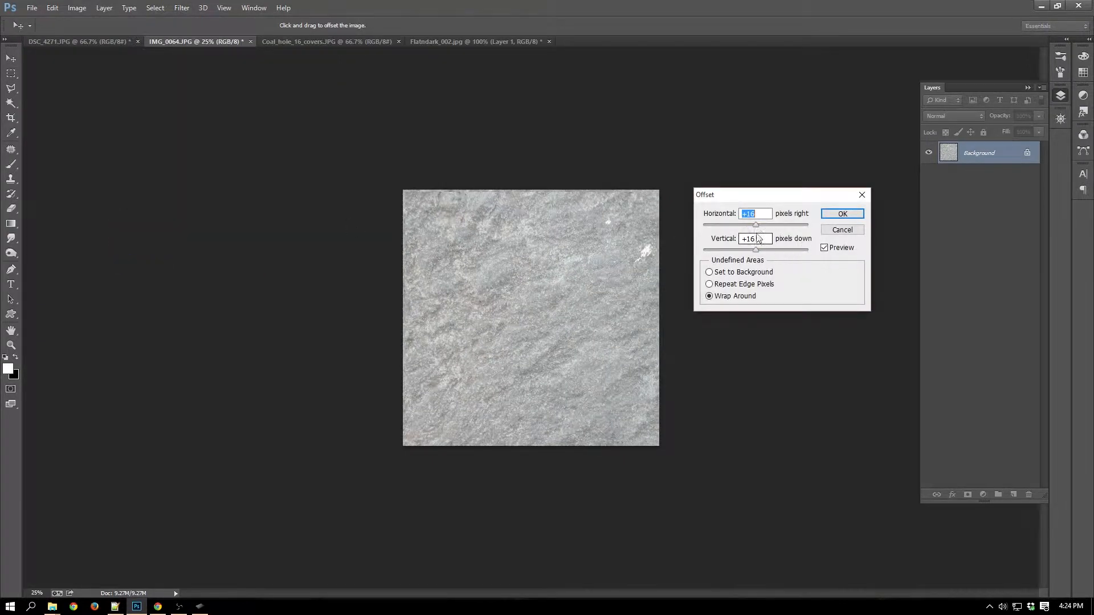
text(900)
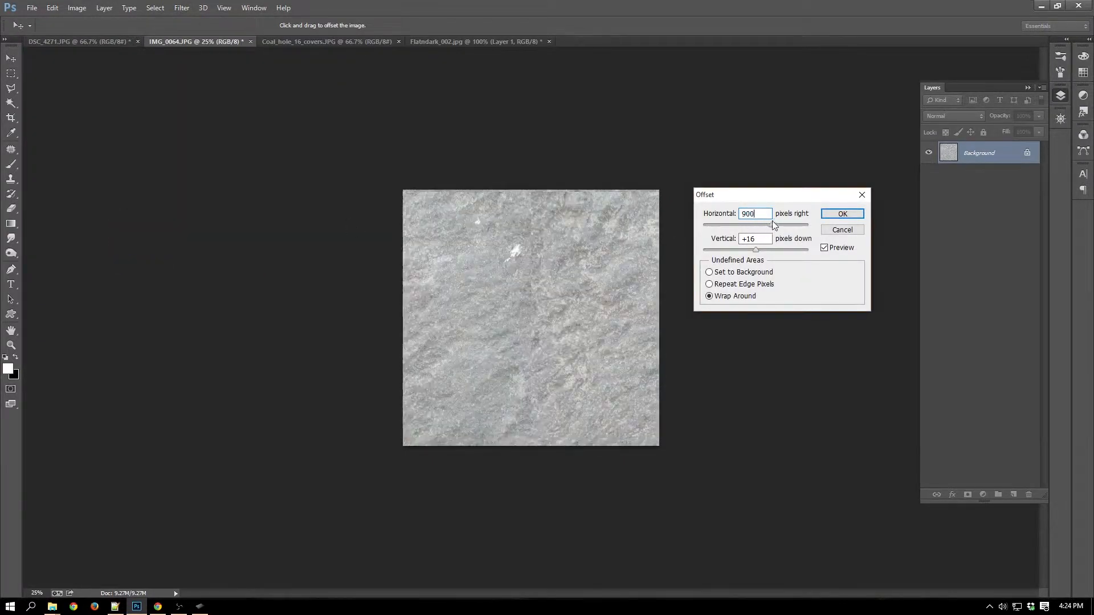
double_click(752, 240)
text(0)
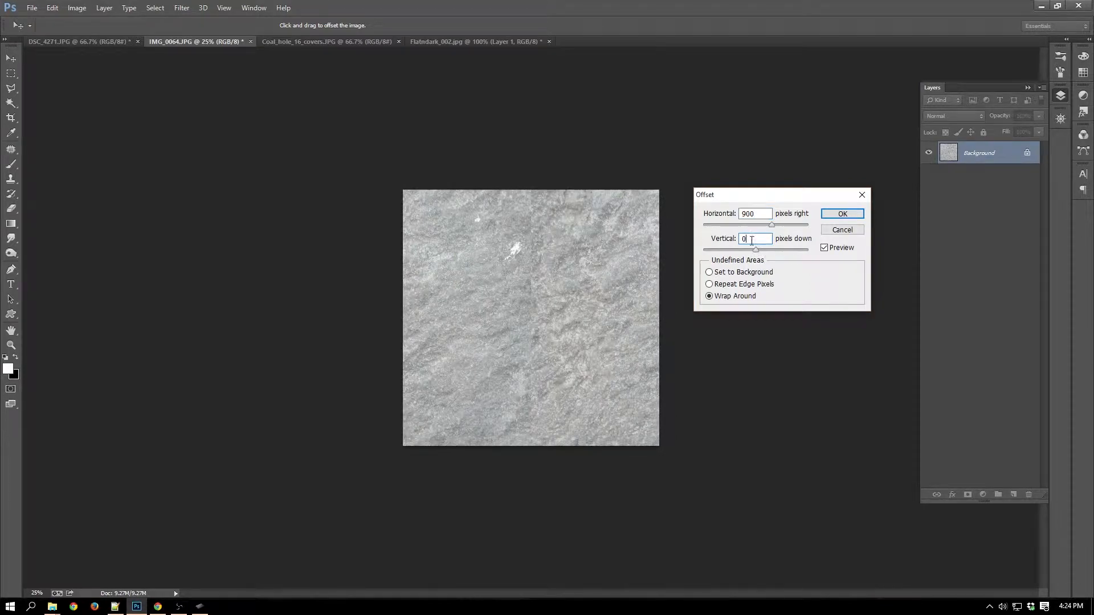
click(853, 215)
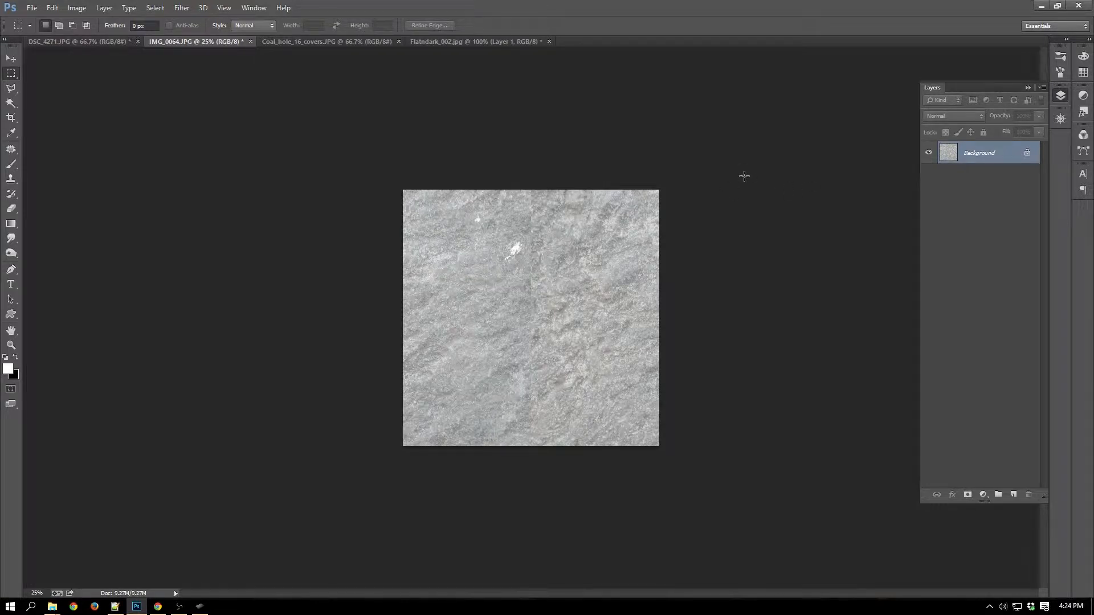
key(alt+Tab)
key(alt+Tab)
key(alt+Tab)
key(alt+Tab)
key(alt+Tab)
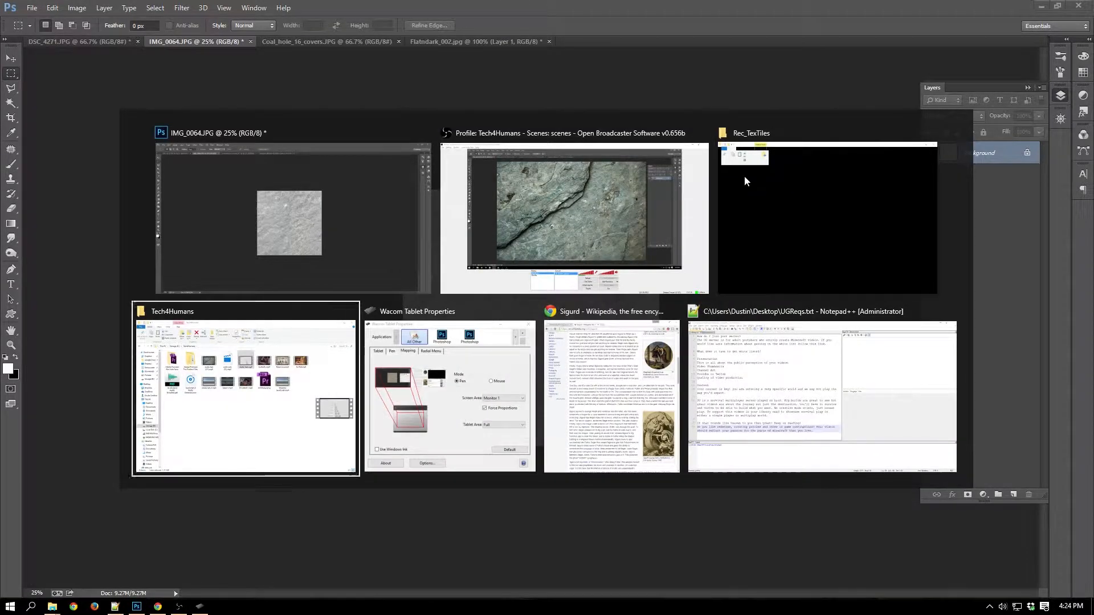
click(394, 162)
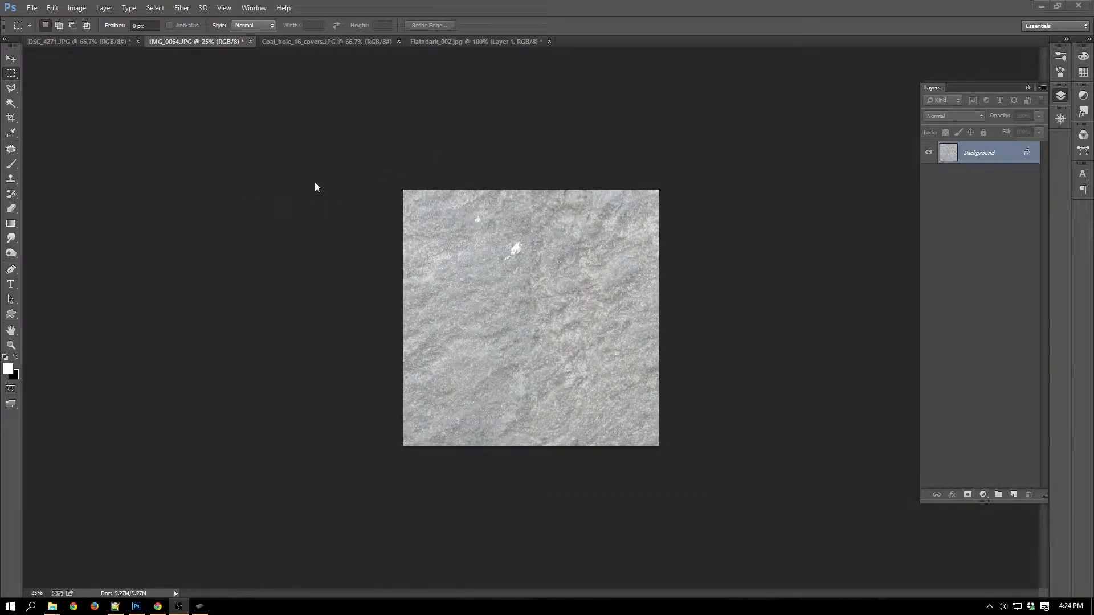
Use the Patch Tool to replace the large white spot beside the vertical seam with clean rock, and deselect.
key(ctrl+plus)
key(ctrl+plus)
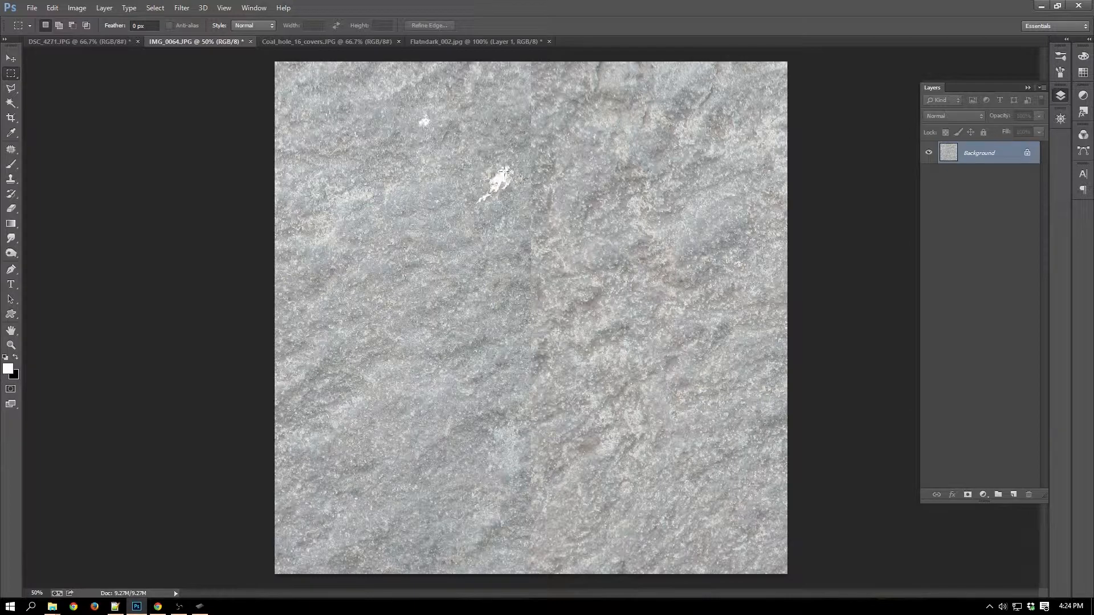
click(10, 154)
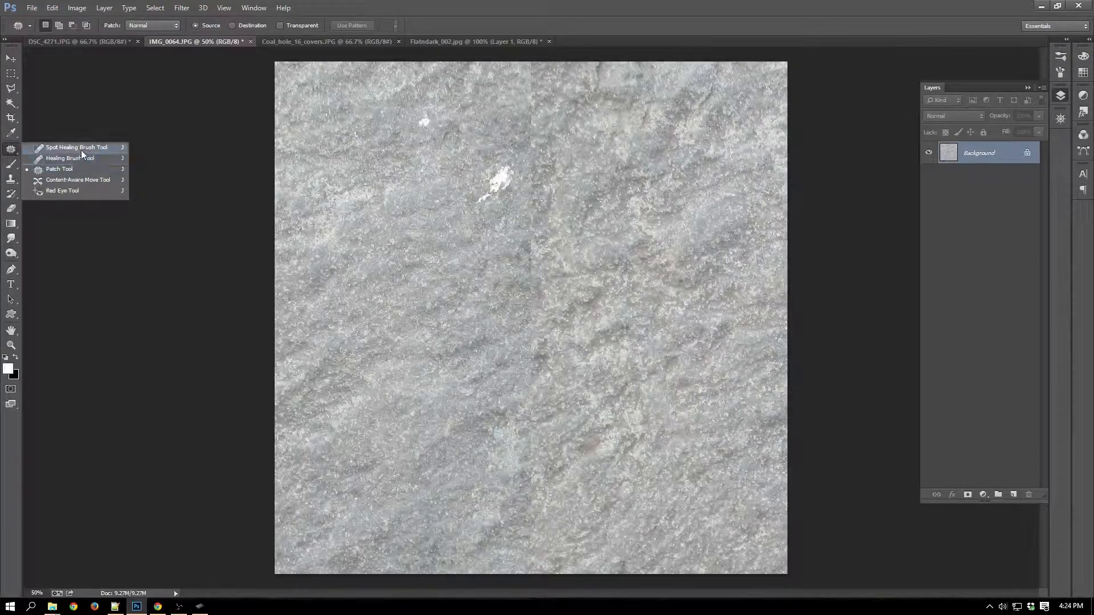
click(501, 149)
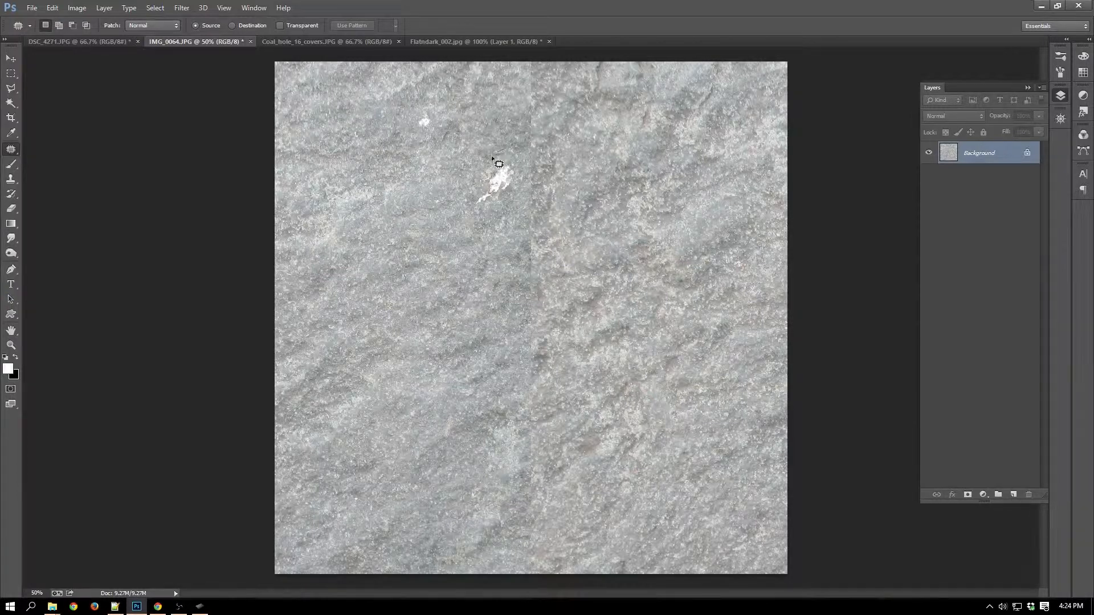
mouse_move(469, 186)
mouse_down()
mouse_move(485, 220)
mouse_move(501, 210)
mouse_move(521, 150)
mouse_move(506, 148)
mouse_move(483, 180)
mouse_move(444, 171)
mouse_up()
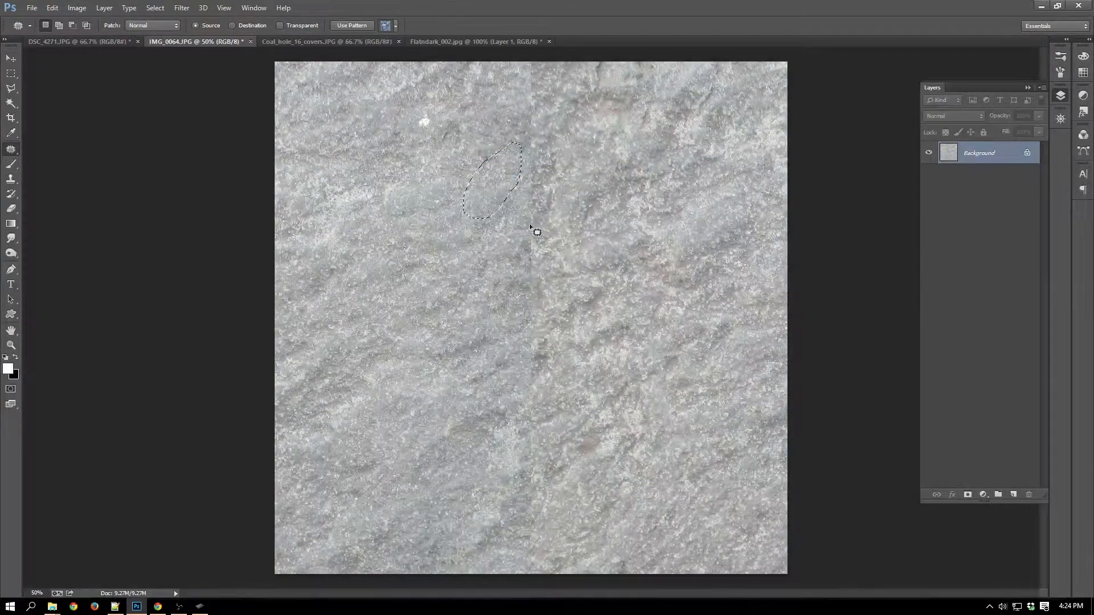
key(ctrl+d)
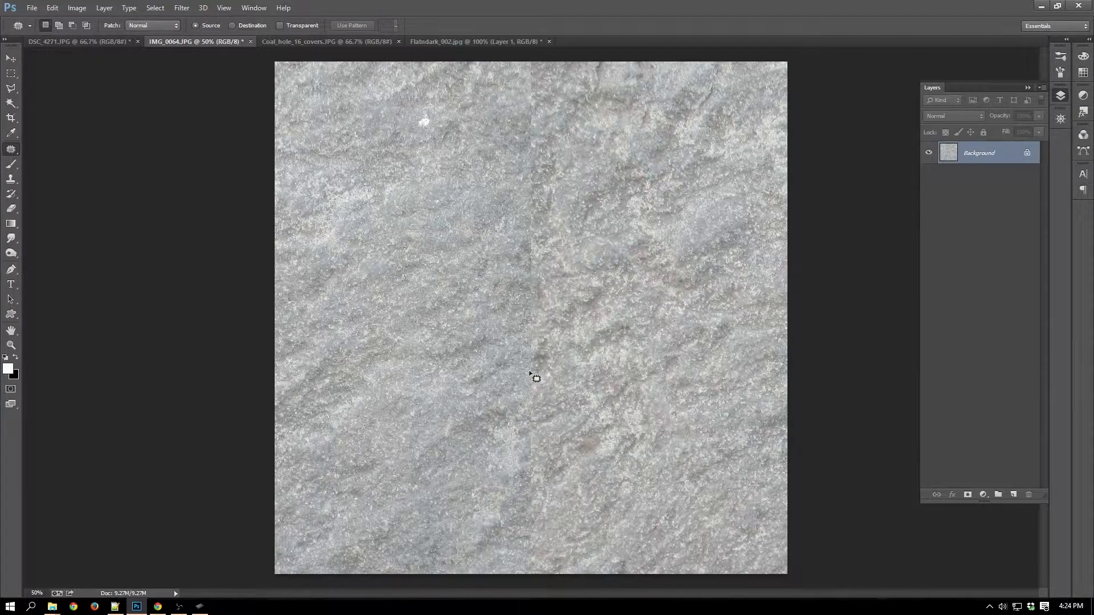
Switch to the Clone Stamp Tool and set up a soft 70 px brush.
click(11, 180)
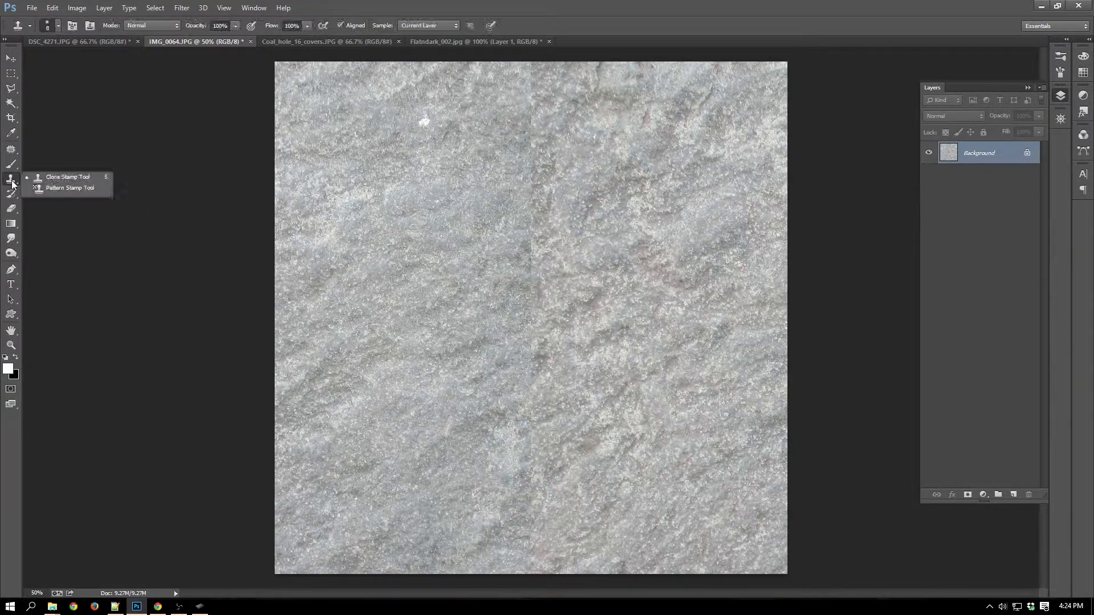
click(66, 177)
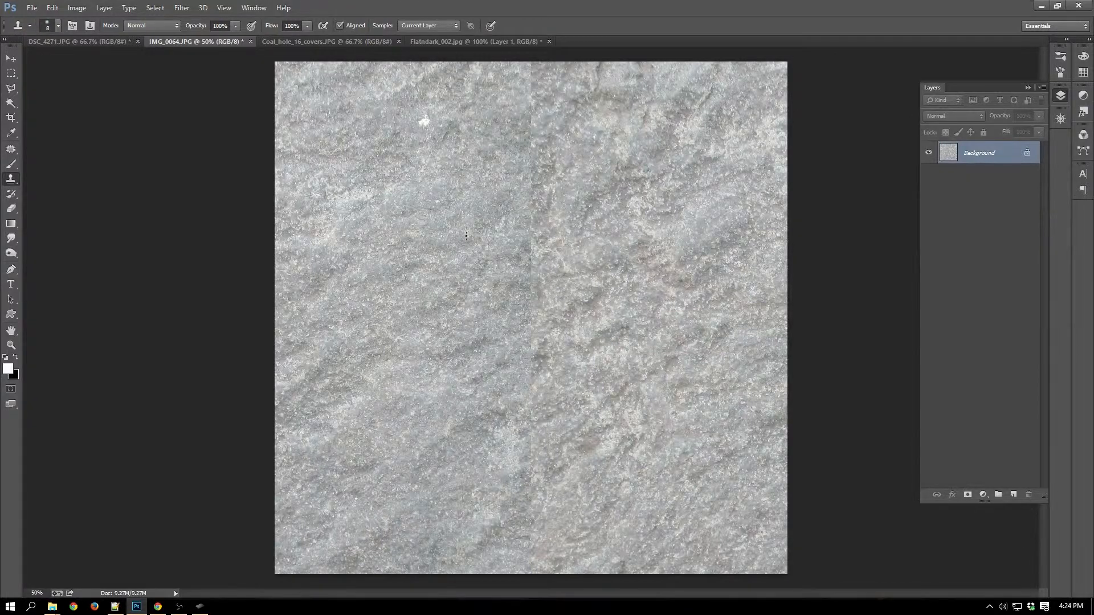
key(Tab)
key(Tab)
right_click(449, 245)
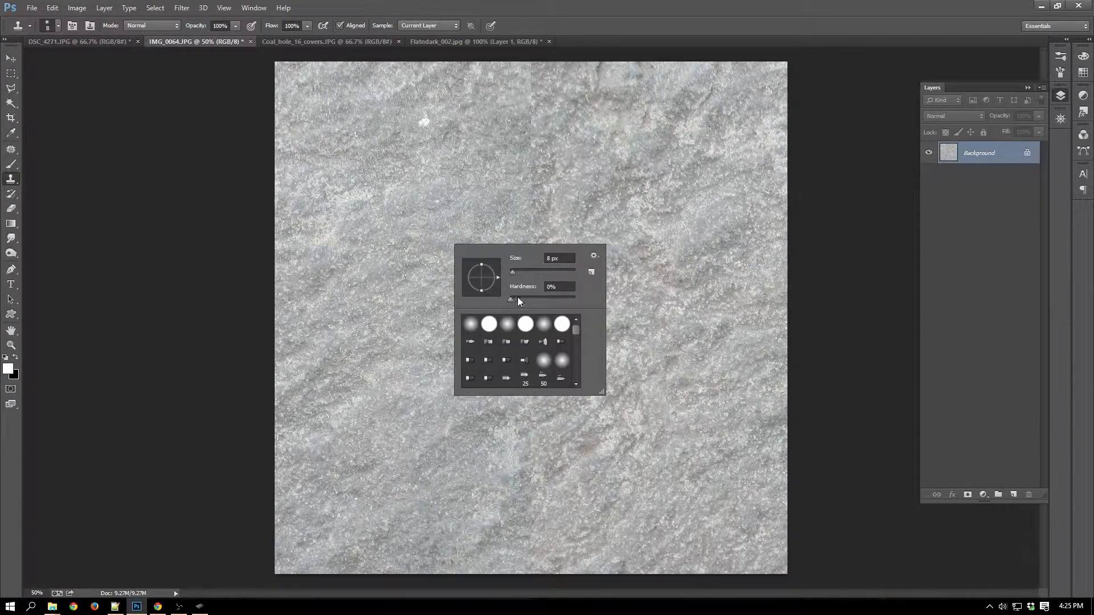
drag(518, 297, 511, 298)
drag(569, 303, 568, 303)
click(612, 14)
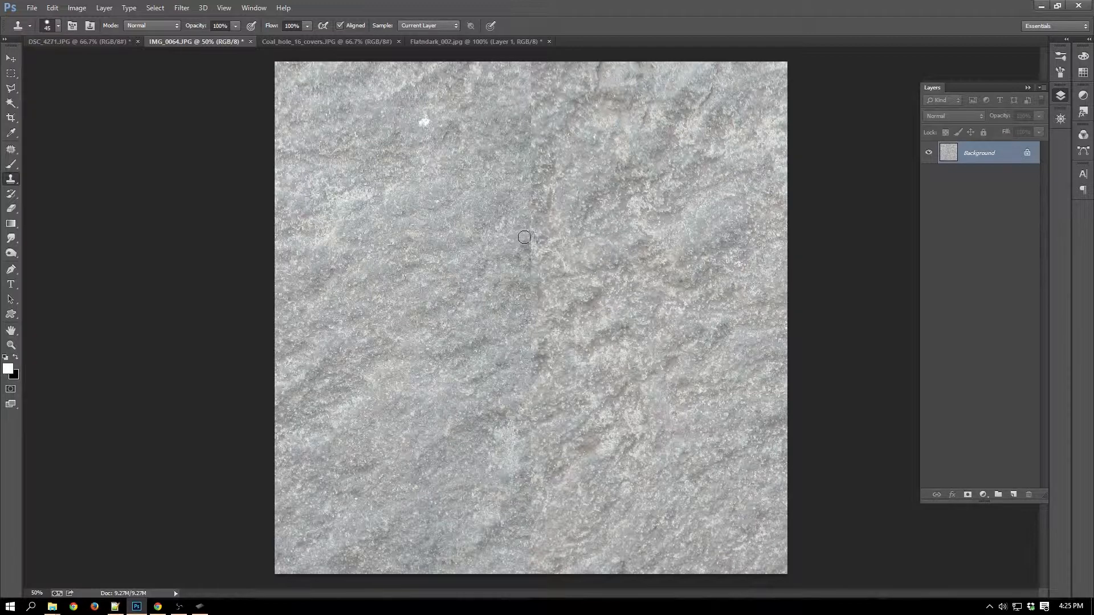
key(bracketright)
key(bracketright)
Define a clone source in clean rock beside the vertical seam and clone it over the seam's upper third.
mouse_move(523, 216)
mouse_down()
mouse_move(550, 211)
mouse_move(527, 224)
mouse_move(557, 204)
mouse_move(525, 233)
mouse_move(532, 208)
mouse_move(502, 210)
mouse_move(547, 213)
mouse_move(530, 227)
mouse_up()
click(467, 205)
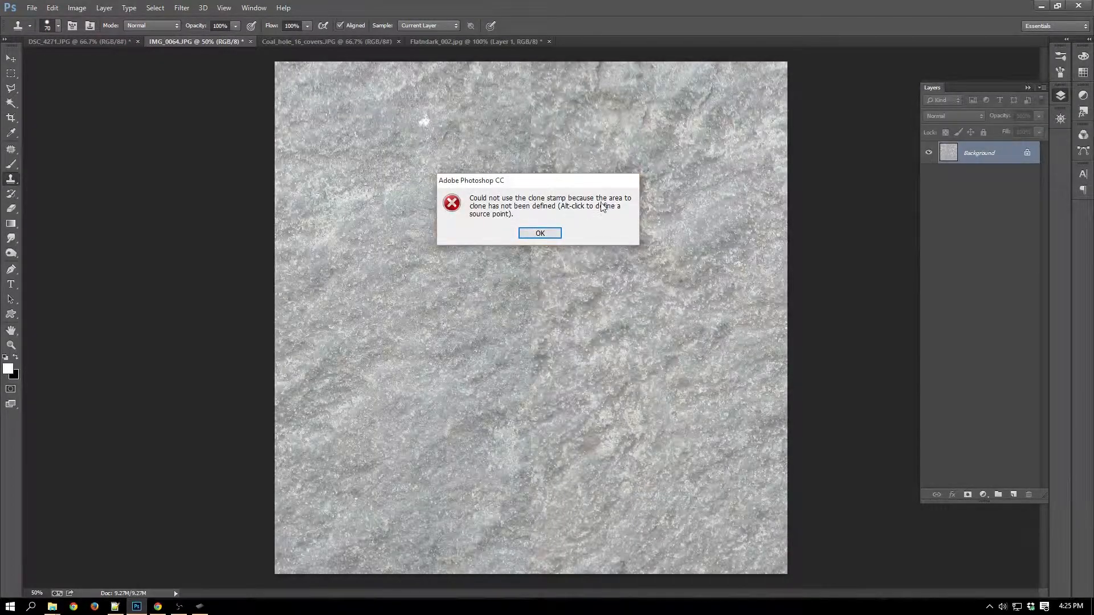
click(544, 232)
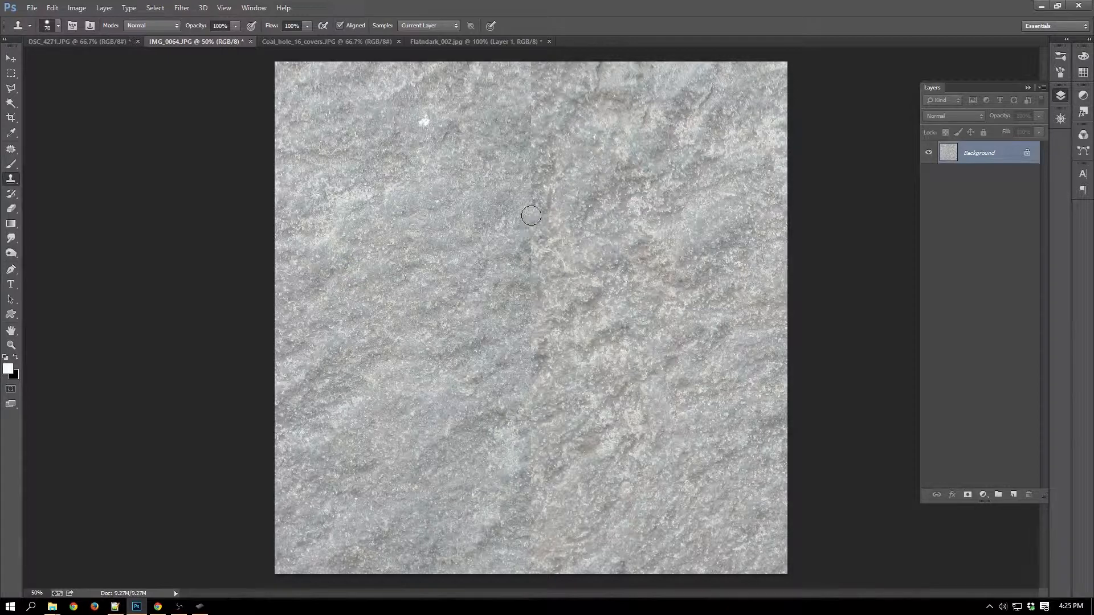
mouse_move(531, 215)
mouse_down()
mouse_move(551, 234)
mouse_move(527, 238)
mouse_move(550, 243)
mouse_move(534, 256)
mouse_move(535, 196)
mouse_move(549, 199)
mouse_move(538, 156)
mouse_move(549, 174)
mouse_move(535, 160)
mouse_move(550, 176)
mouse_up()
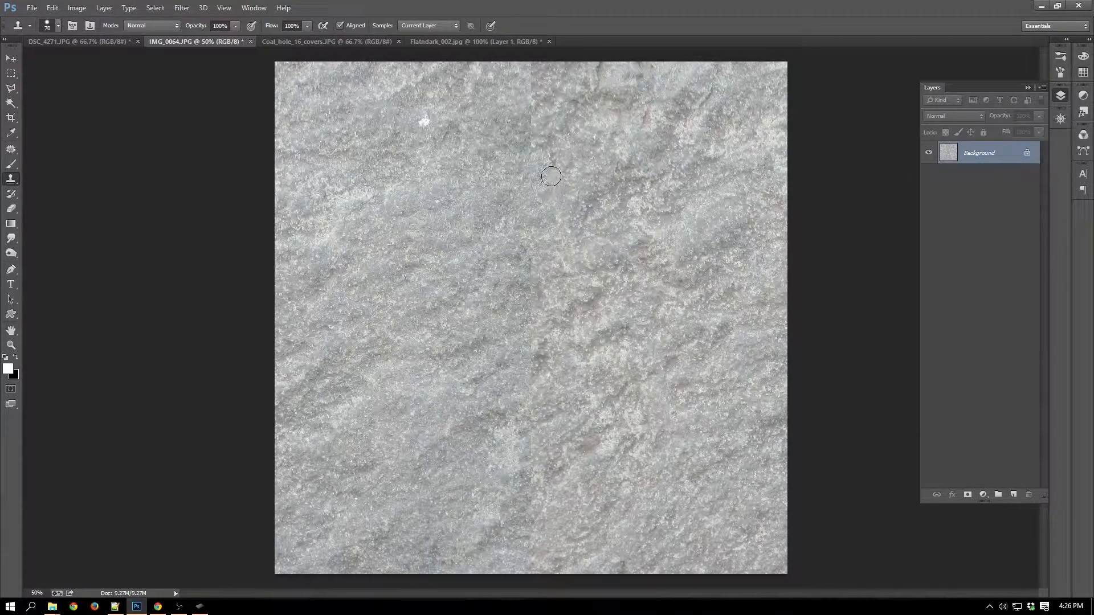
key(b)
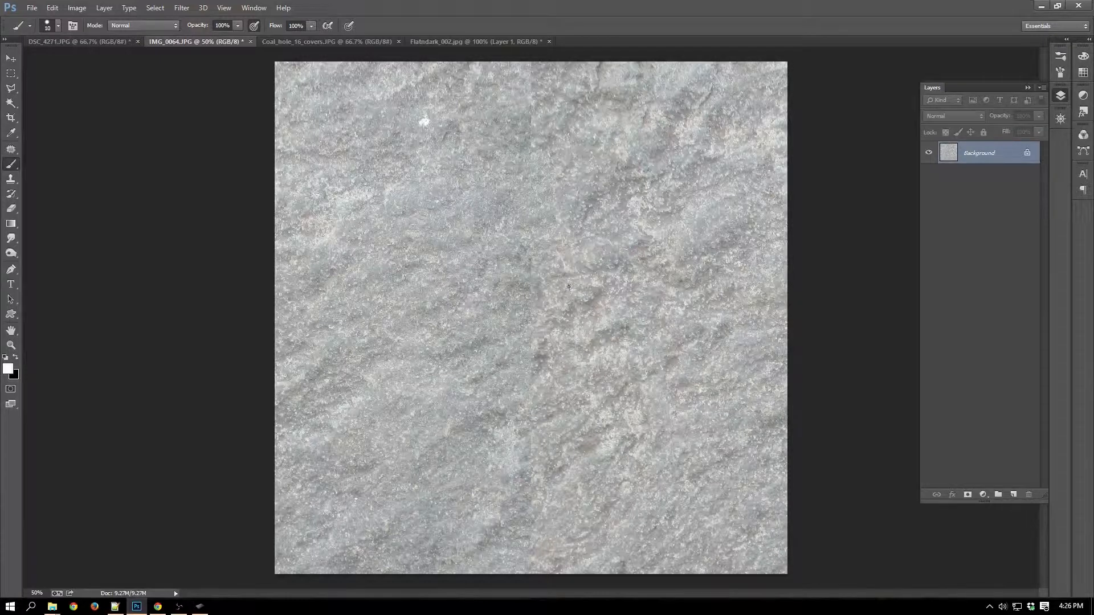
mouse_move(556, 278)
mouse_down()
mouse_move(534, 298)
mouse_move(557, 280)
mouse_up()
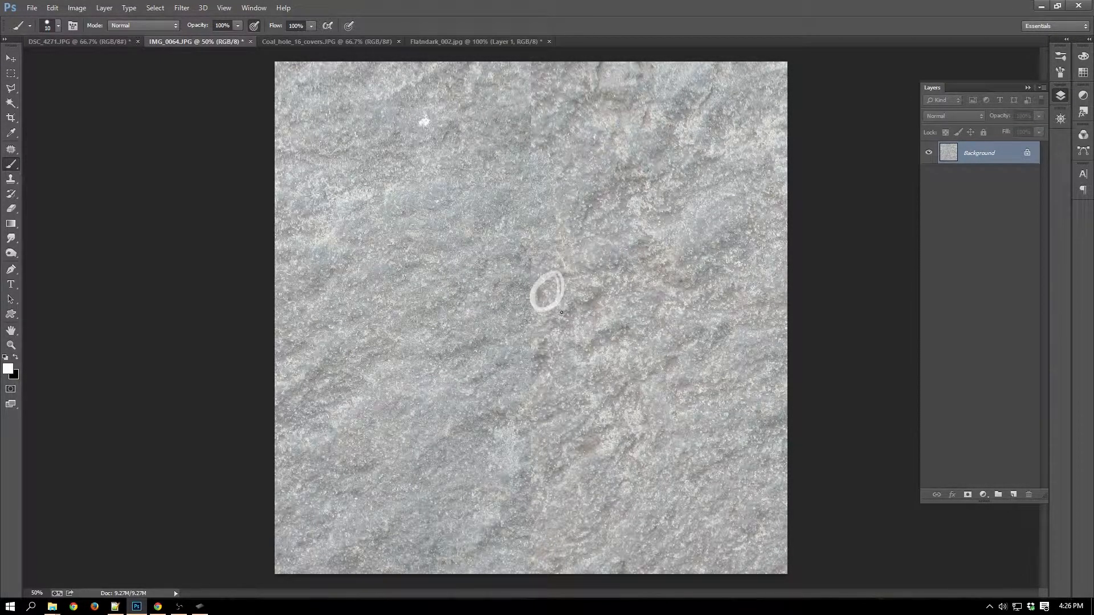
key(ctrl+z)
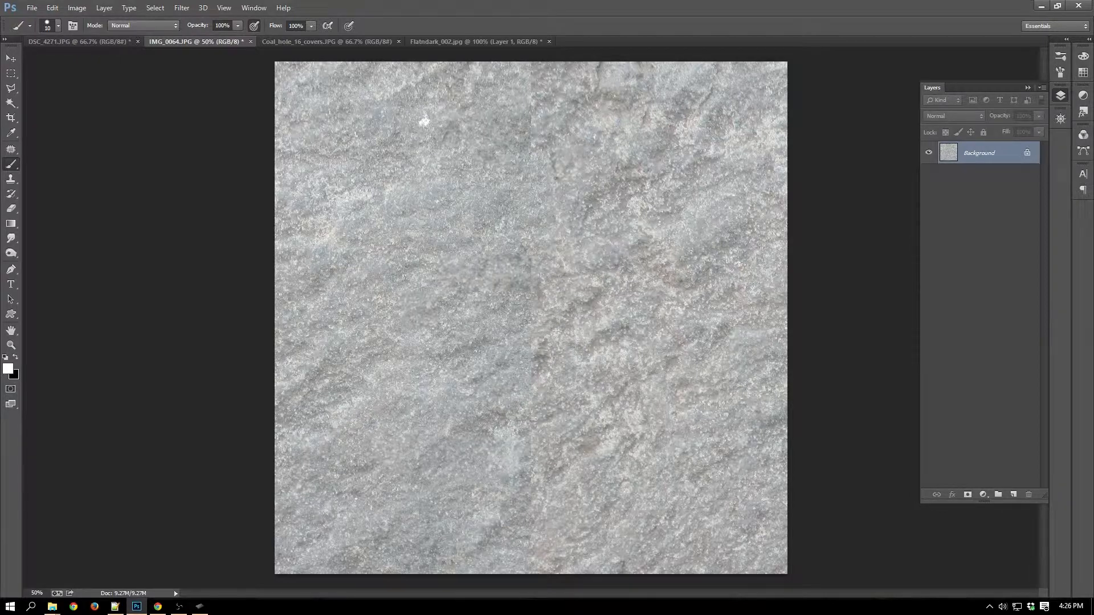
key(s)
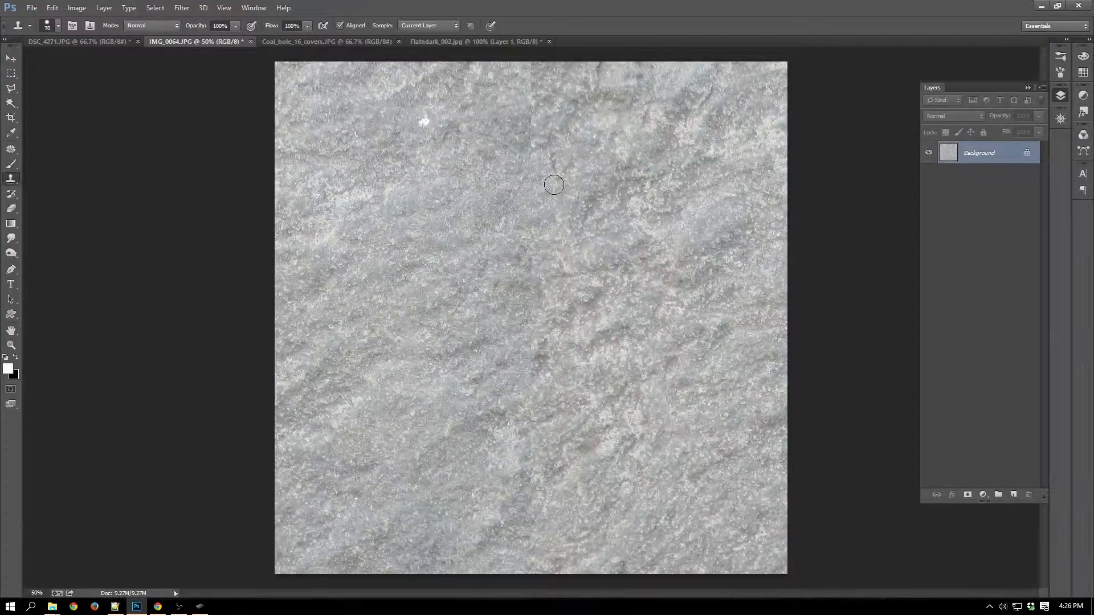
Clone rock texture over the vertical seam between its upper third and the image centre, resampling the source nearby.
drag(549, 157, 559, 180)
alt+click(448, 347)
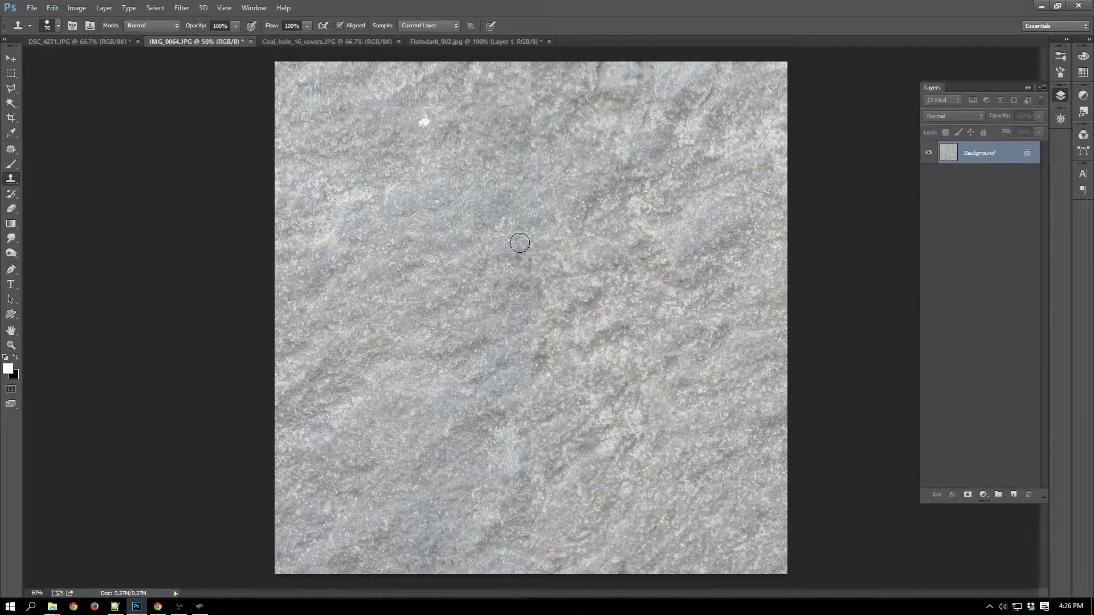
mouse_move(527, 248)
mouse_down()
mouse_move(544, 301)
mouse_move(527, 291)
mouse_move(534, 277)
mouse_move(495, 287)
mouse_move(499, 305)
mouse_move(515, 297)
mouse_move(530, 319)
mouse_move(513, 276)
mouse_move(516, 292)
mouse_move(507, 290)
mouse_up()
alt+click(466, 337)
alt+click(463, 351)
alt+click(452, 241)
Sample rock from the right half of the image and clone over the topmost stretch of the vertical seam.
alt+click(690, 173)
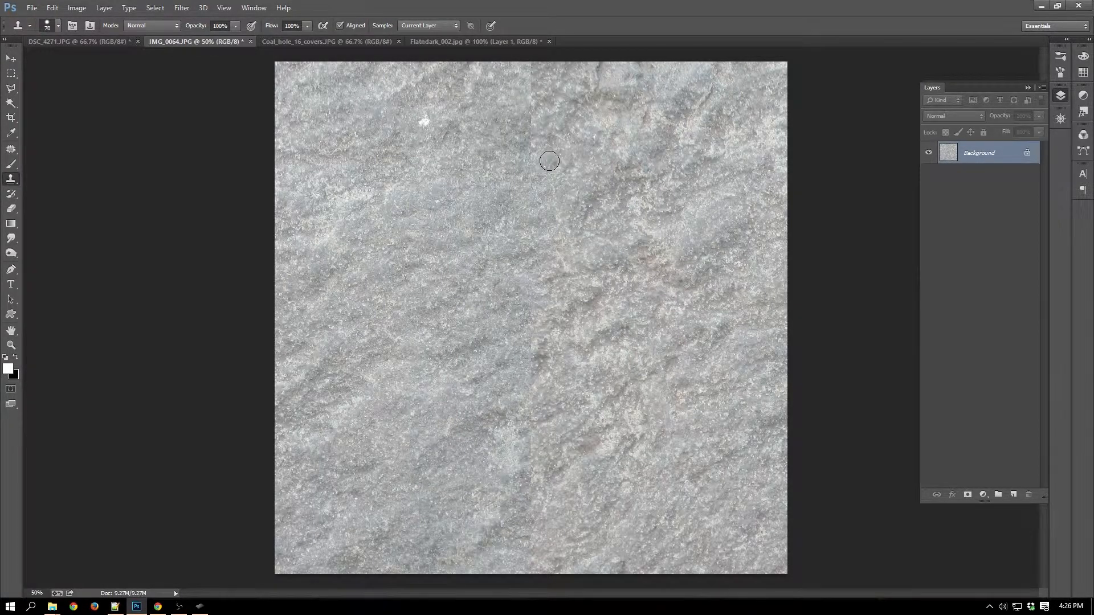
drag(550, 161, 561, 184)
drag(540, 87, 534, 92)
mouse_move(522, 146)
mouse_down()
mouse_move(520, 152)
mouse_move(513, 145)
mouse_move(517, 130)
mouse_move(541, 203)
mouse_move(527, 72)
mouse_up()
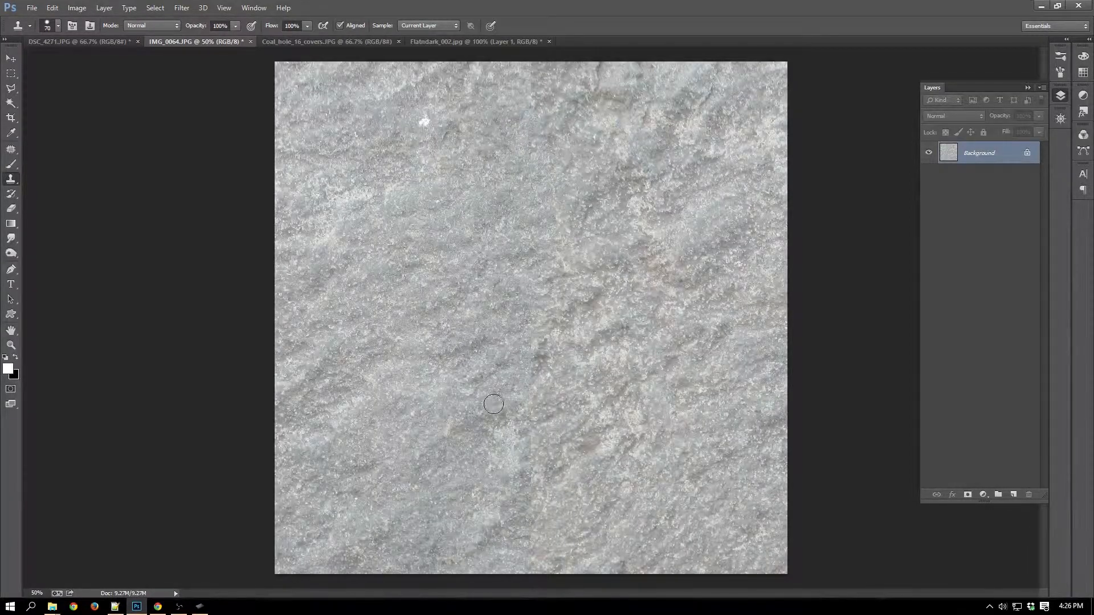
Clone rock texture over the dark stretch of the vertical seam just below the image centre.
drag(493, 404, 475, 393)
alt+click(449, 301)
mouse_move(525, 354)
mouse_down()
mouse_move(545, 348)
mouse_move(530, 369)
mouse_up()
drag(533, 356, 532, 374)
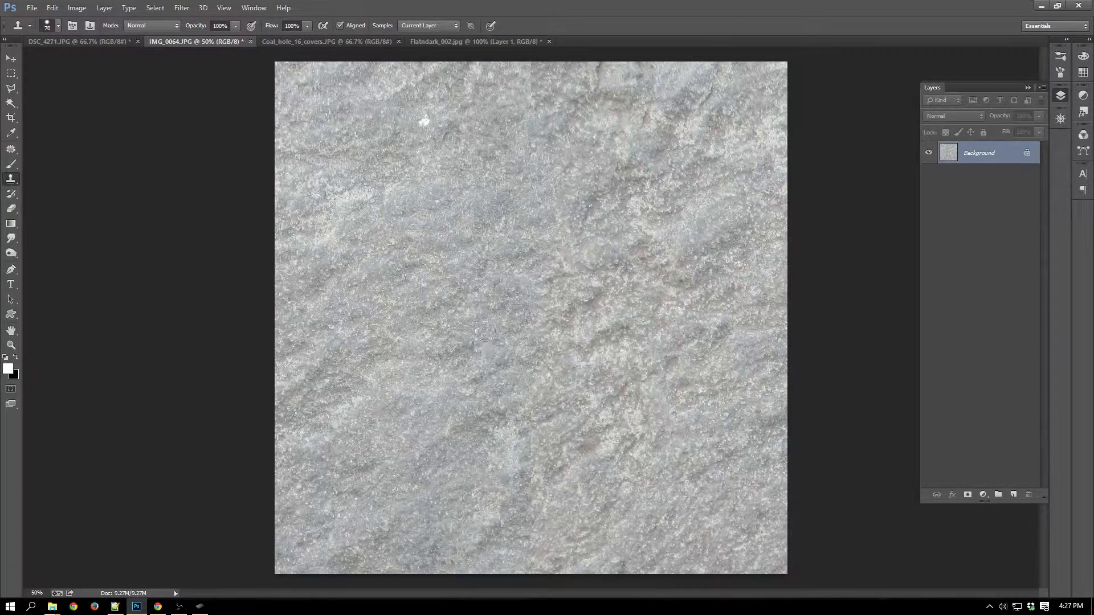
Clone rock over the lower vertical seam down to the bottom edge and over the brown spot beside it.
mouse_move(519, 419)
mouse_down()
mouse_move(532, 454)
mouse_move(546, 424)
mouse_move(555, 427)
mouse_move(548, 403)
mouse_up()
alt+click(458, 296)
click(519, 451)
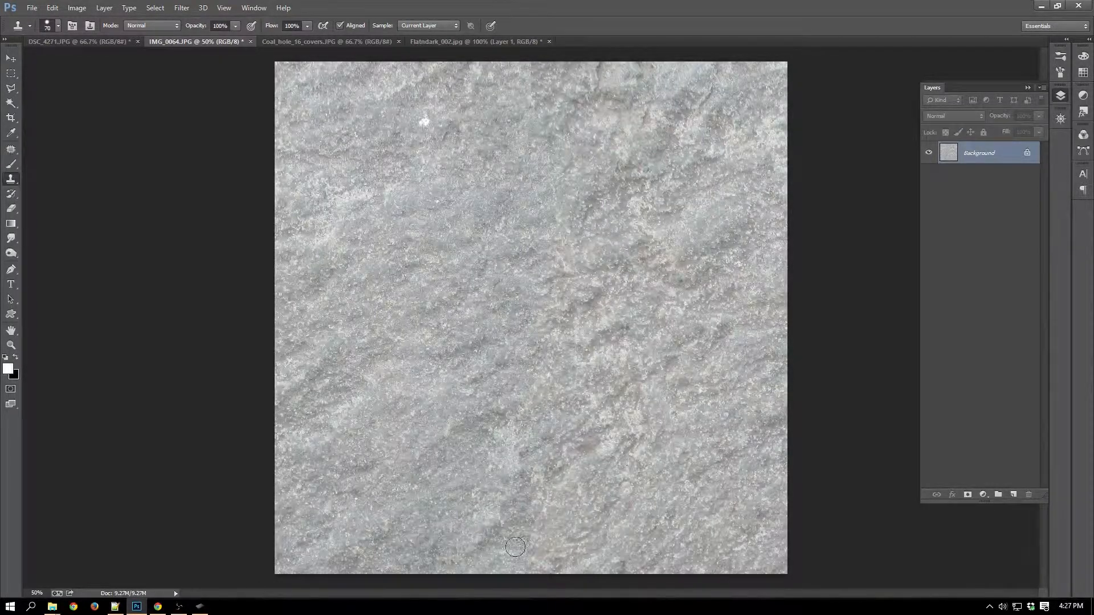
drag(525, 459, 534, 479)
mouse_move(522, 489)
mouse_down()
mouse_move(518, 544)
mouse_move(490, 539)
mouse_move(504, 525)
mouse_move(487, 557)
mouse_move(480, 544)
mouse_move(510, 545)
mouse_up()
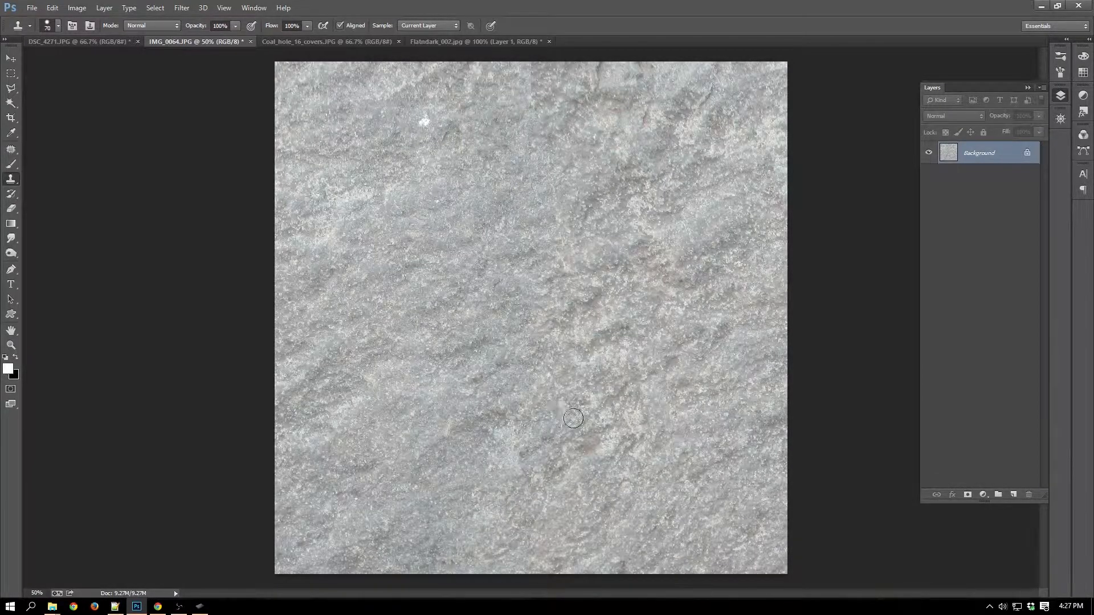
alt+click(449, 358)
mouse_move(591, 450)
mouse_down()
mouse_move(569, 458)
mouse_move(594, 443)
mouse_move(584, 459)
mouse_move(563, 451)
mouse_move(562, 424)
mouse_up()
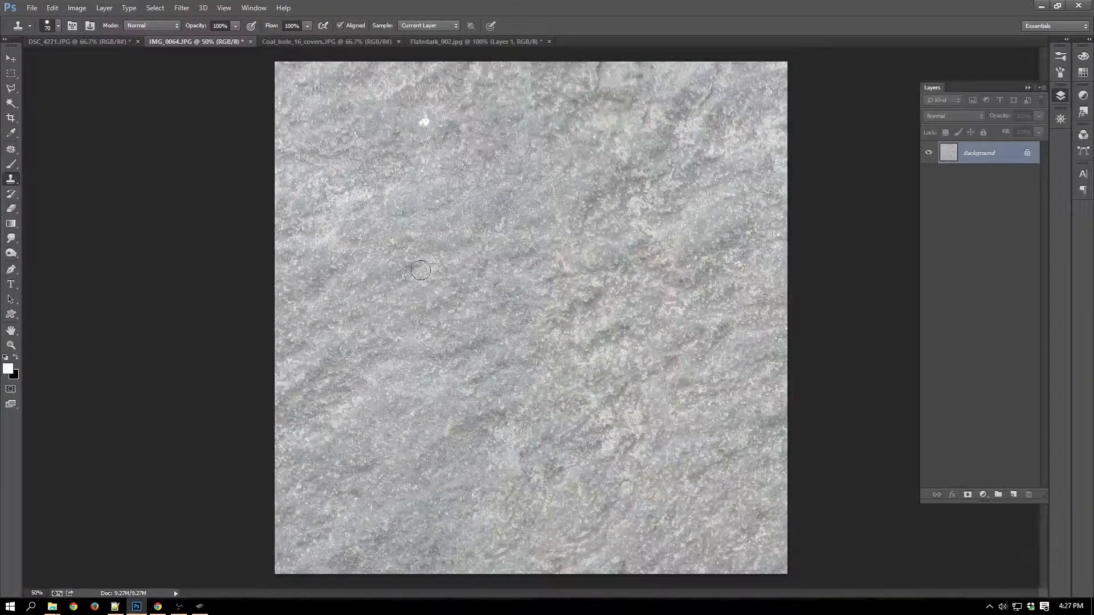
Retouch the remaining traces of the vertical seam around the image centre with the Clone Stamp at 100% zoom.
key(ctrl+plus)
key(ctrl+plus)
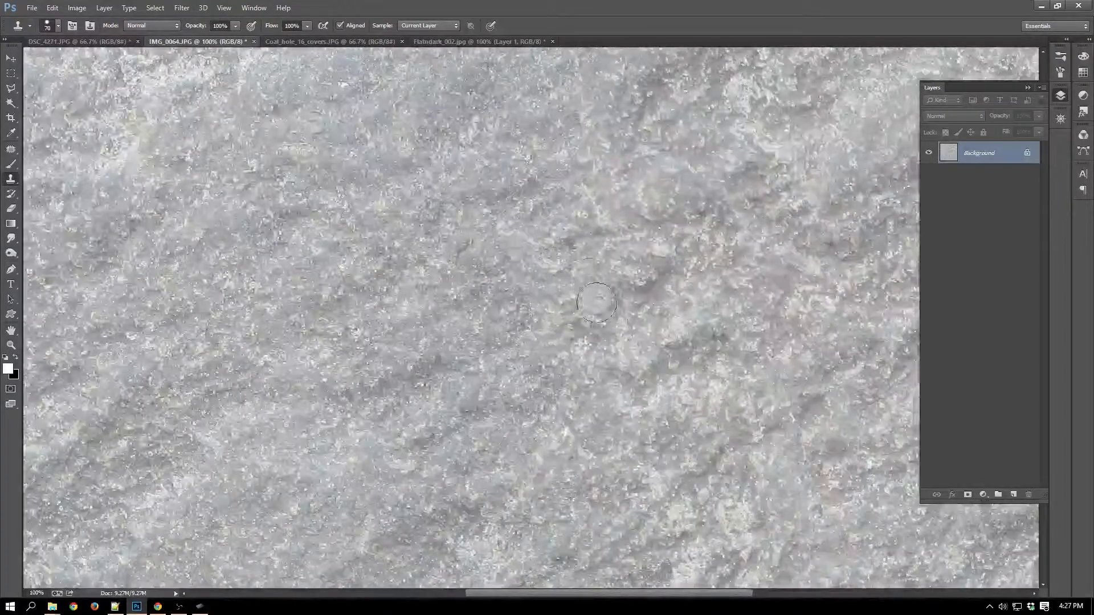
drag(622, 277, 619, 89)
drag(613, 494, 640, 274)
drag(621, 233, 648, 323)
drag(628, 175, 591, 381)
key(ctrl+minus)
key(ctrl+minus)
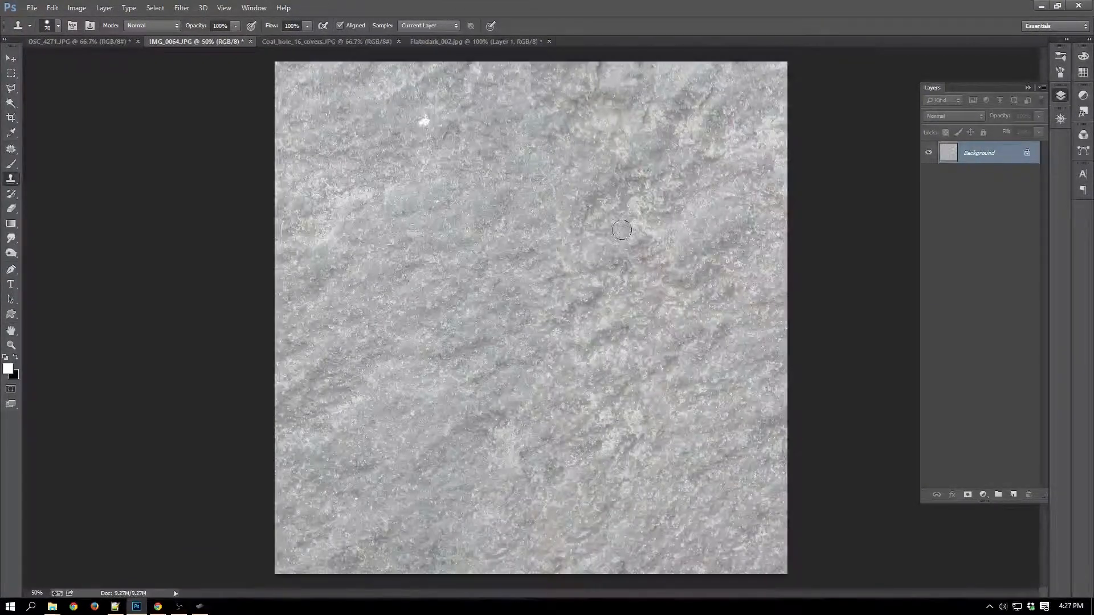
Apply the Offset filter with 0 pixels horizontal, 900 pixels vertical and undefined areas set to Wrap Around.
click(181, 8)
mouse_move(228, 220)
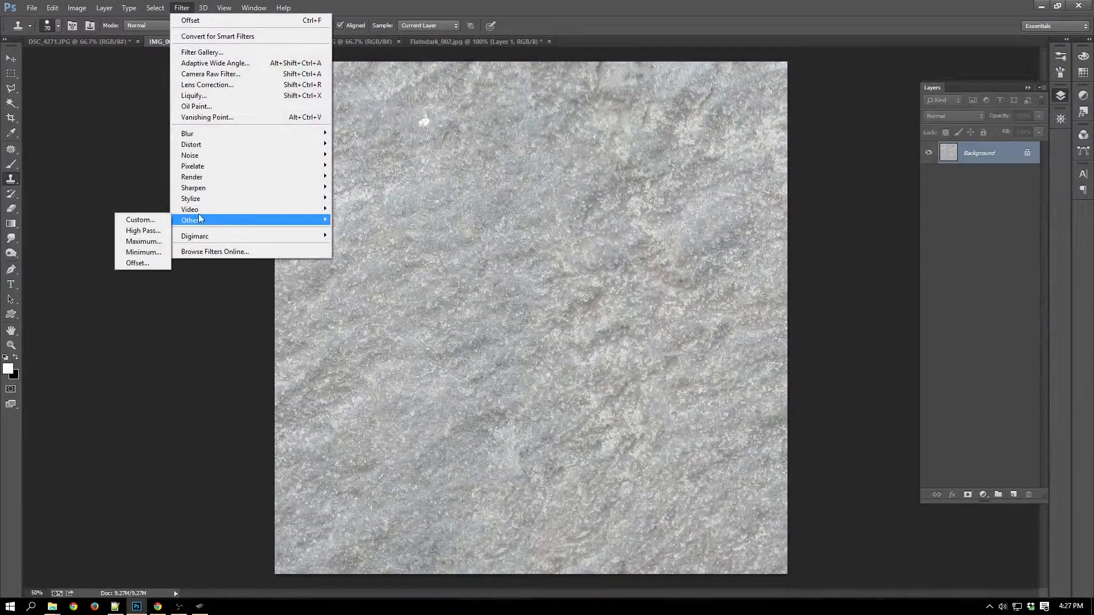
click(146, 264)
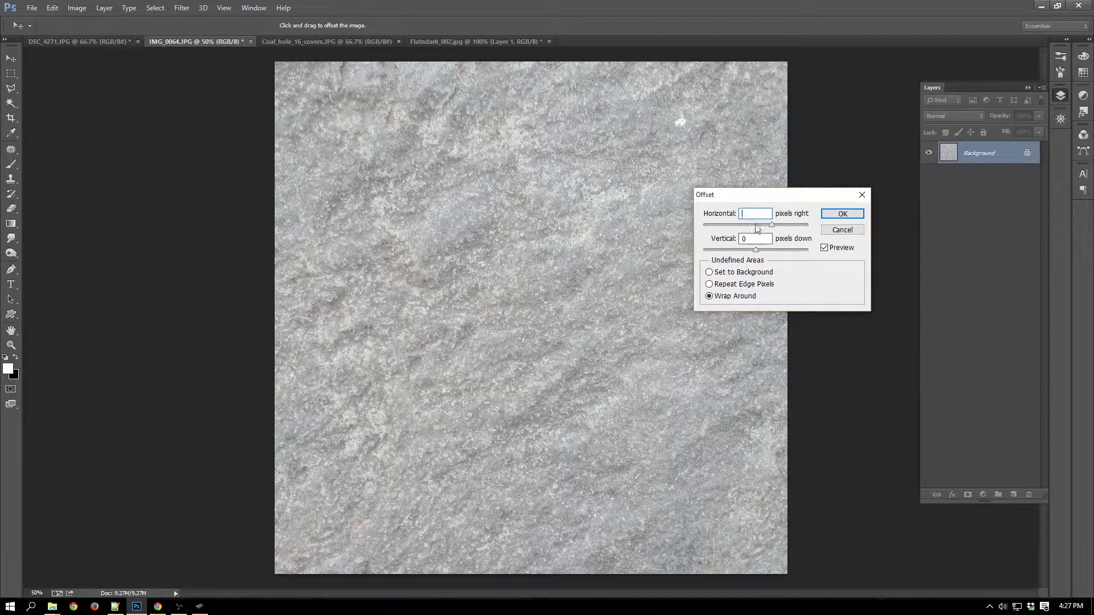
click(750, 239)
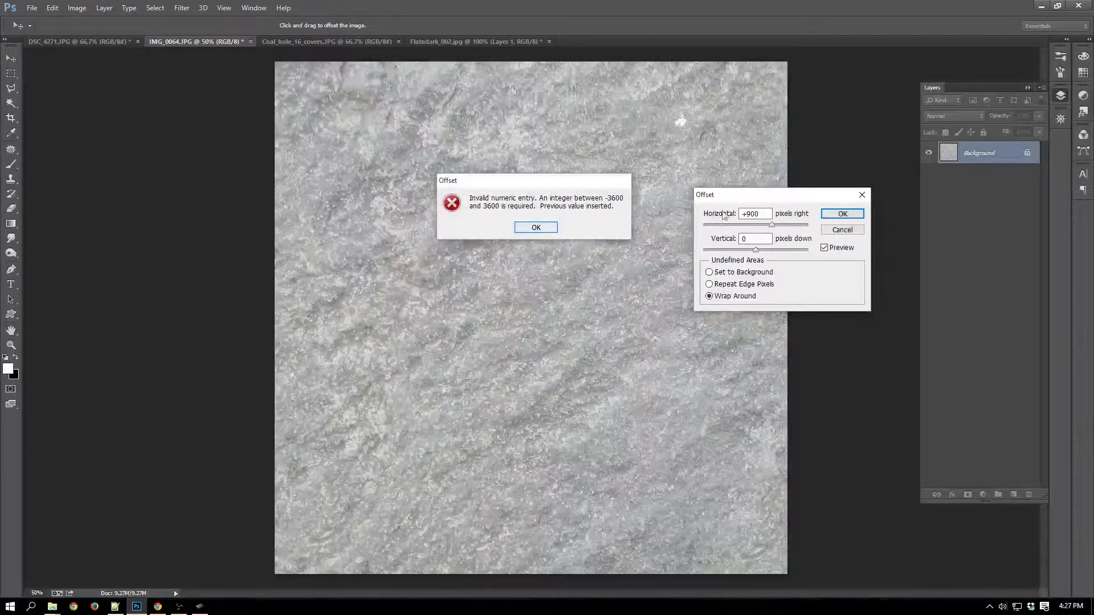
click(536, 227)
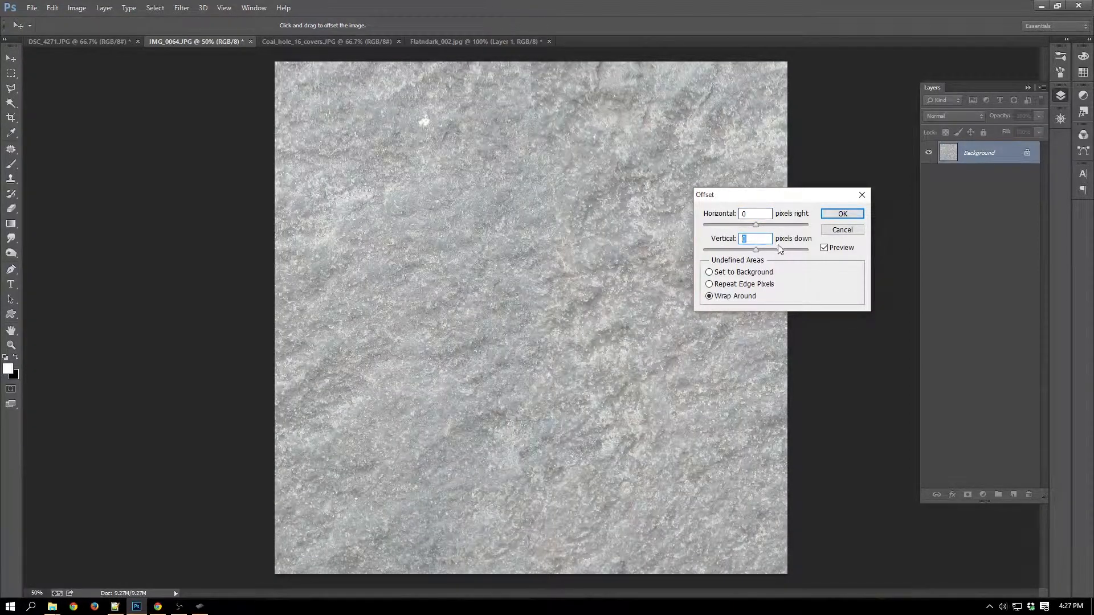
text(900)
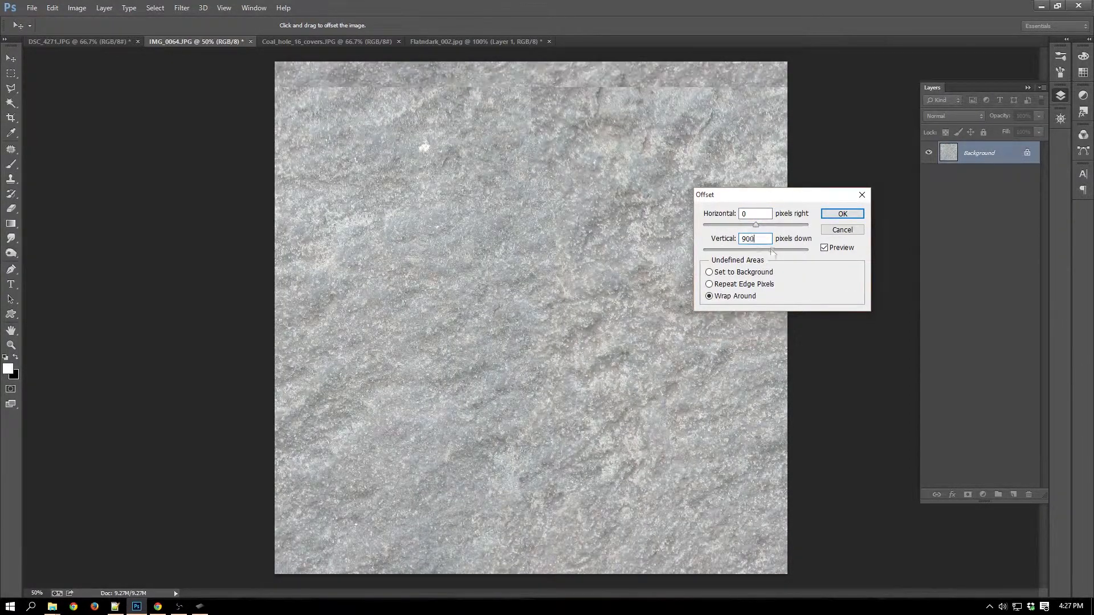
click(843, 214)
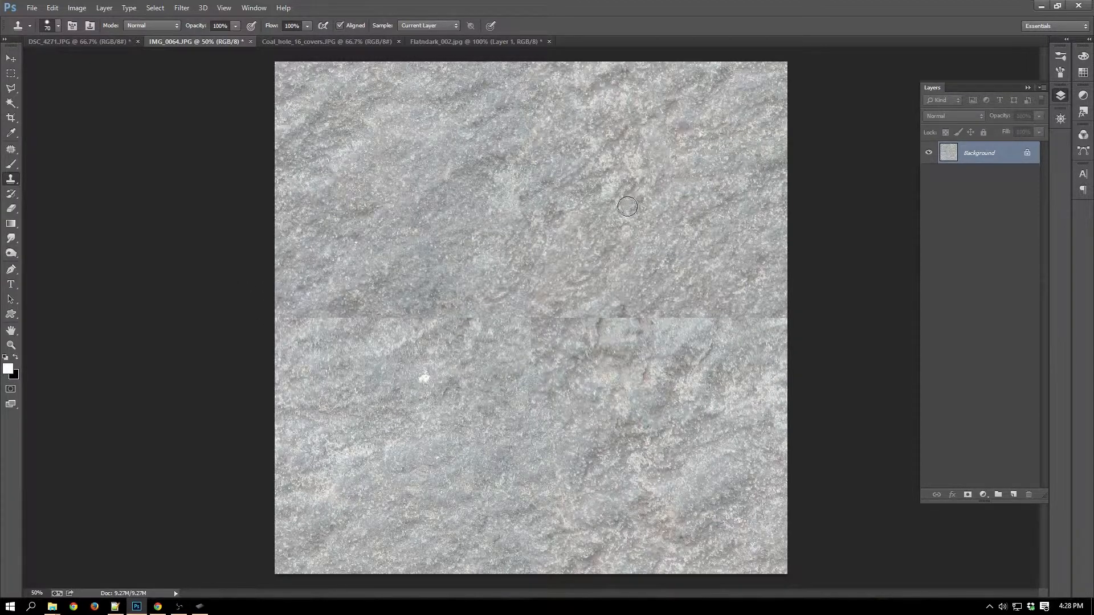
Clone rock texture over the central part of the horizontal seam, sampling from the upper half of the image.
alt+click(414, 200)
mouse_move(540, 324)
mouse_down()
mouse_move(582, 318)
mouse_move(567, 313)
mouse_move(544, 362)
mouse_move(524, 315)
mouse_move(523, 273)
mouse_move(525, 353)
mouse_up()
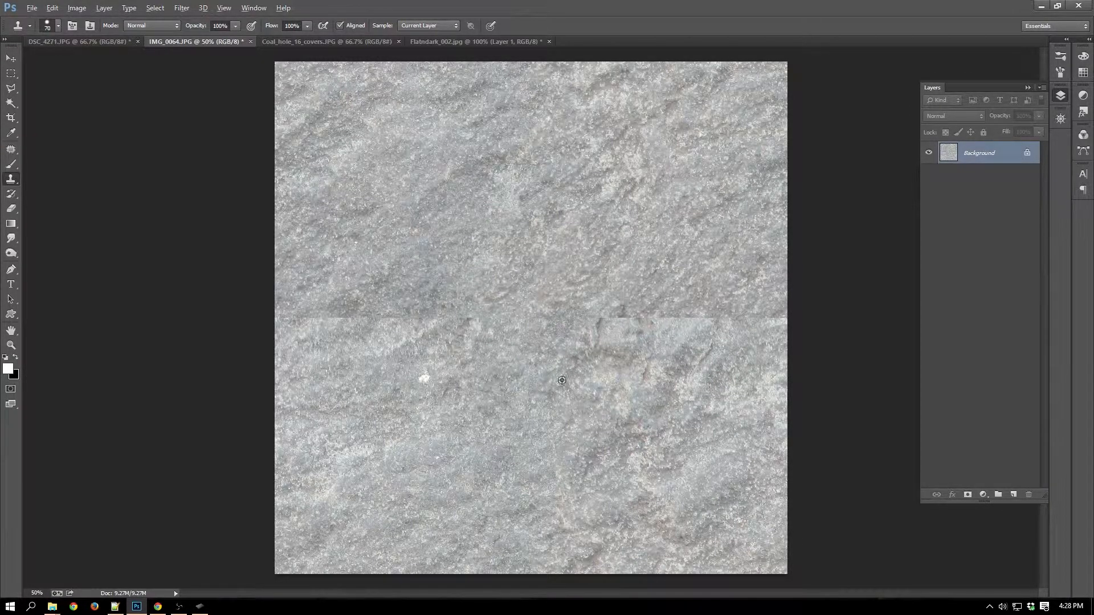
mouse_move(508, 420)
mouse_down()
mouse_move(520, 374)
mouse_move(520, 407)
mouse_move(512, 393)
mouse_move(555, 337)
mouse_move(522, 384)
mouse_move(543, 385)
mouse_move(543, 375)
mouse_move(523, 387)
mouse_move(524, 374)
mouse_move(542, 372)
mouse_move(514, 369)
mouse_move(555, 371)
mouse_up()
alt+click(552, 336)
alt+click(455, 213)
alt+click(496, 192)
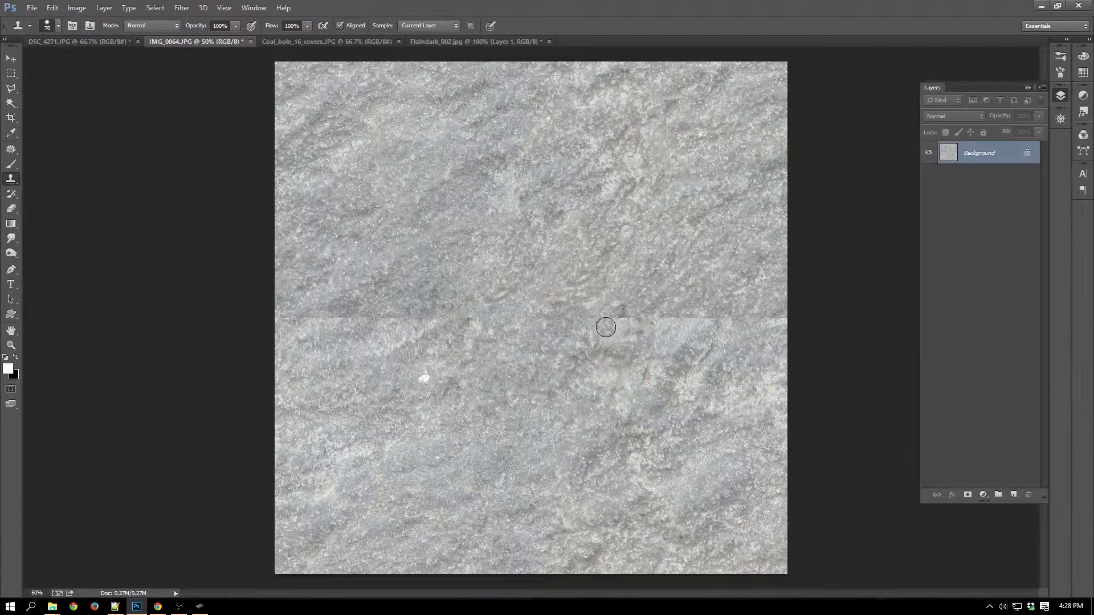
mouse_move(615, 317)
mouse_down()
mouse_move(640, 323)
mouse_move(629, 345)
mouse_move(603, 323)
mouse_move(610, 350)
mouse_move(602, 342)
mouse_move(605, 353)
mouse_move(633, 351)
mouse_move(648, 330)
mouse_move(637, 367)
mouse_move(588, 350)
mouse_move(561, 390)
mouse_up()
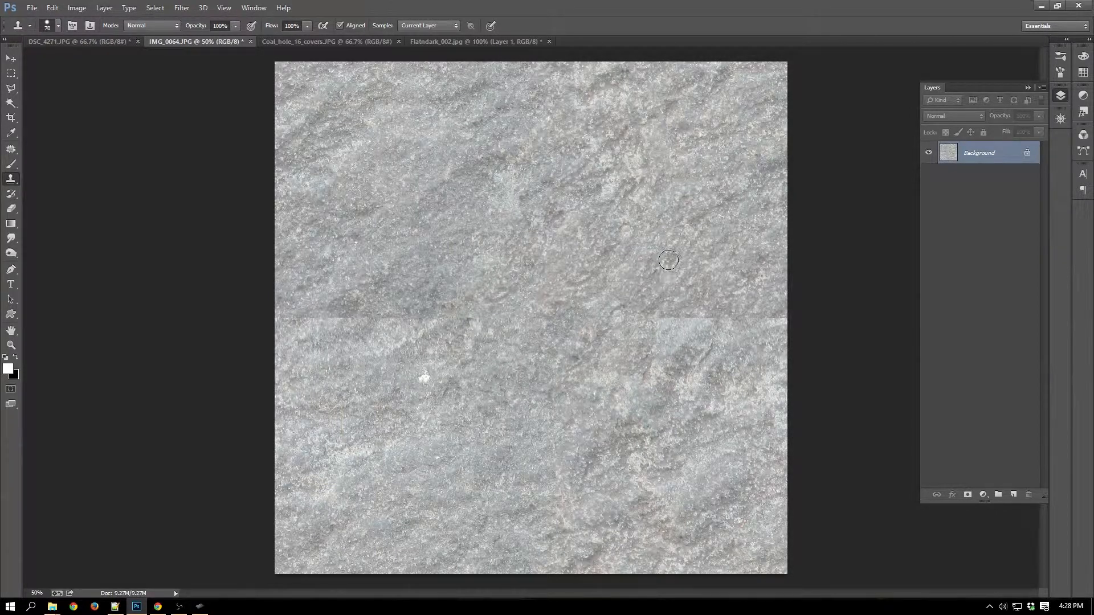
Clone rock over the right half of the horizontal seam, including the light rectangular patch below it.
alt+click(673, 200)
mouse_move(654, 333)
mouse_down()
mouse_move(692, 318)
mouse_move(692, 337)
mouse_move(705, 331)
mouse_move(666, 318)
mouse_move(655, 359)
mouse_move(666, 365)
mouse_move(688, 345)
mouse_move(696, 359)
mouse_move(659, 377)
mouse_move(665, 371)
mouse_move(610, 372)
mouse_move(632, 364)
mouse_move(609, 376)
mouse_move(645, 352)
mouse_move(640, 366)
mouse_move(571, 364)
mouse_up()
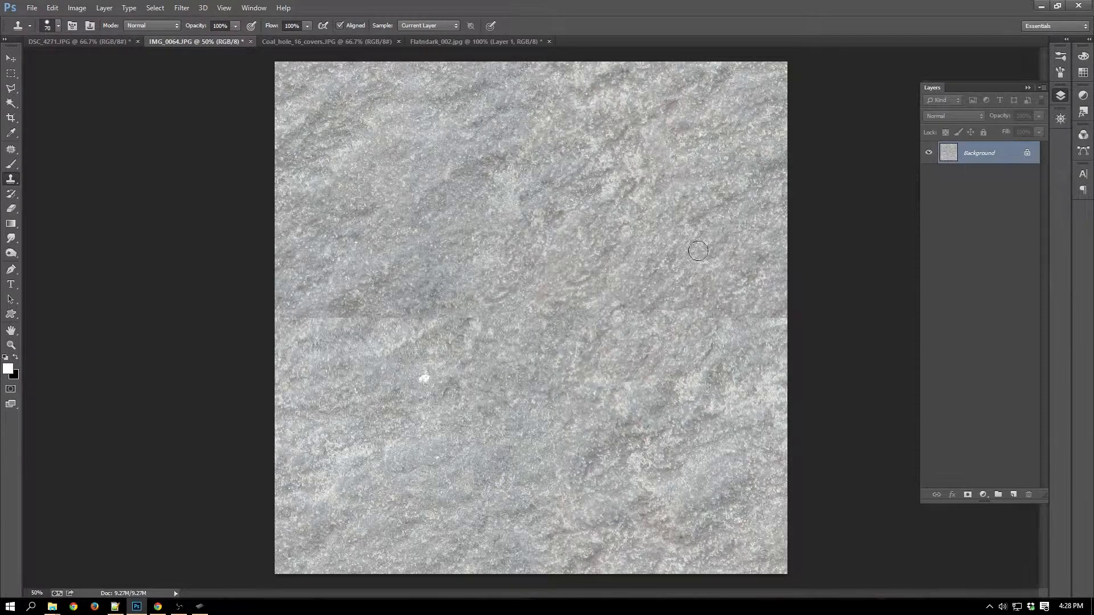
alt+click(682, 226)
mouse_move(706, 316)
mouse_down()
mouse_move(653, 313)
mouse_move(684, 310)
mouse_move(683, 300)
mouse_move(614, 310)
mouse_move(590, 346)
mouse_up()
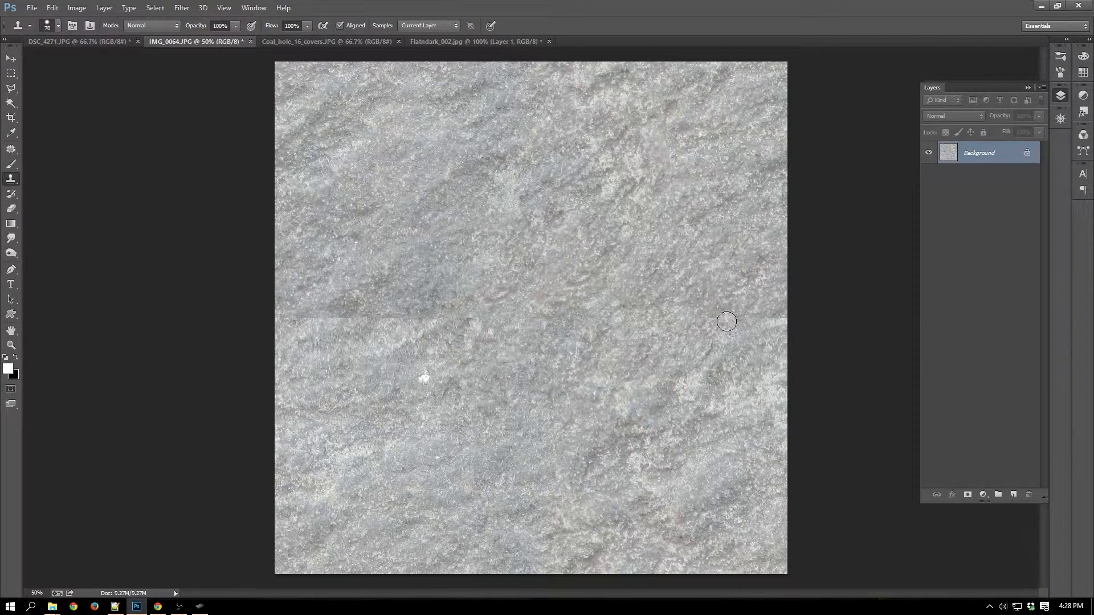
mouse_move(727, 321)
mouse_down()
mouse_move(758, 313)
mouse_move(713, 352)
mouse_up()
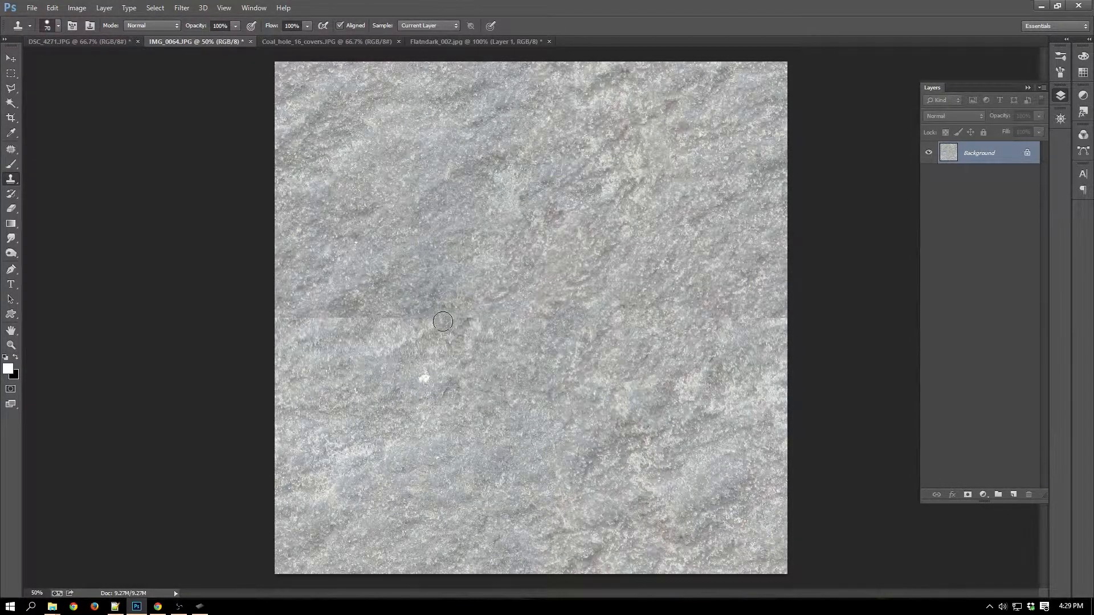
Clone rock over the left half of the horizontal seam and the white spot below it.
mouse_move(427, 323)
mouse_down()
mouse_move(382, 341)
mouse_move(386, 323)
mouse_move(402, 316)
mouse_move(398, 350)
mouse_move(371, 319)
mouse_move(407, 257)
mouse_move(356, 320)
mouse_move(351, 310)
mouse_move(338, 321)
mouse_move(346, 305)
mouse_move(366, 307)
mouse_move(357, 295)
mouse_move(380, 294)
mouse_move(394, 259)
mouse_move(370, 305)
mouse_move(396, 278)
mouse_move(395, 293)
mouse_move(352, 290)
mouse_move(313, 323)
mouse_move(300, 313)
mouse_move(325, 320)
mouse_move(312, 332)
mouse_move(307, 320)
mouse_move(330, 316)
mouse_move(307, 335)
mouse_move(336, 303)
mouse_up()
alt+click(444, 213)
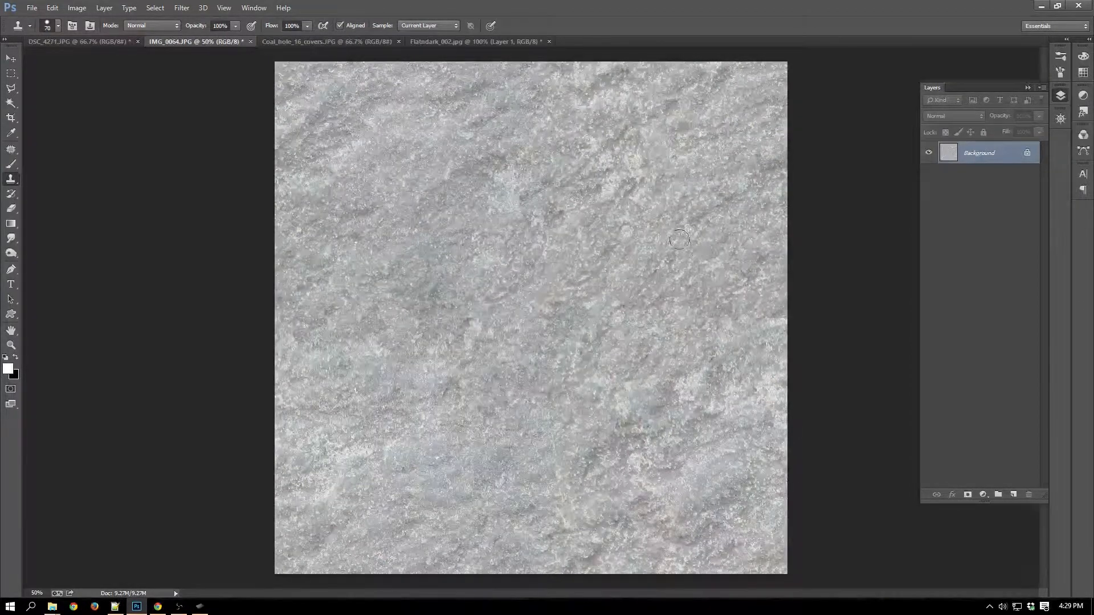
Apply the Offset filter with 900 pixels horizontal, 0 vertical and undefined areas set to Wrap Around.
key(alt+t)
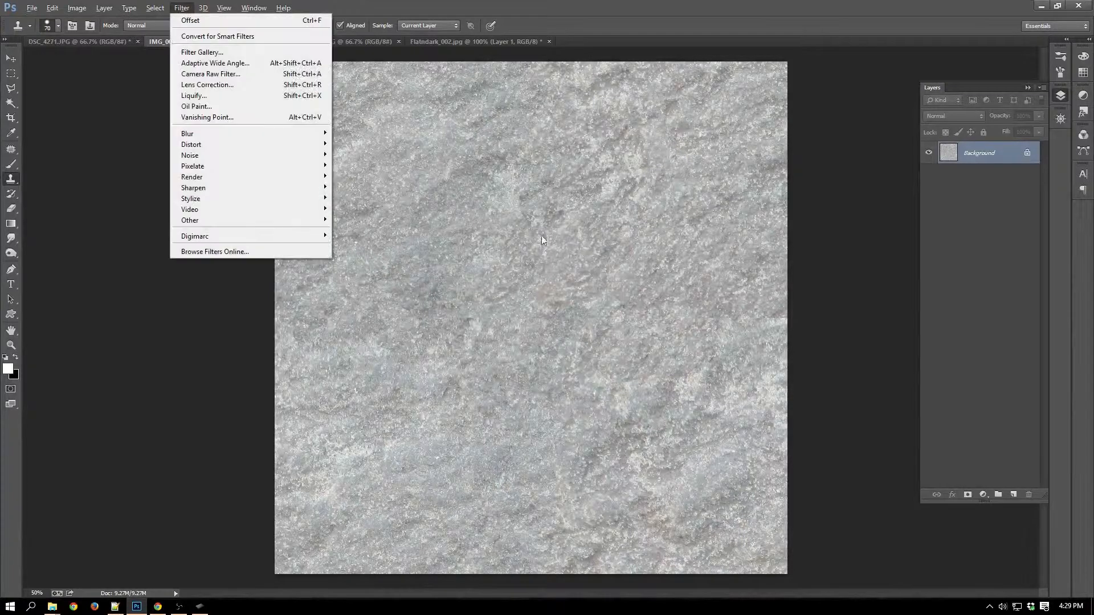
mouse_move(277, 220)
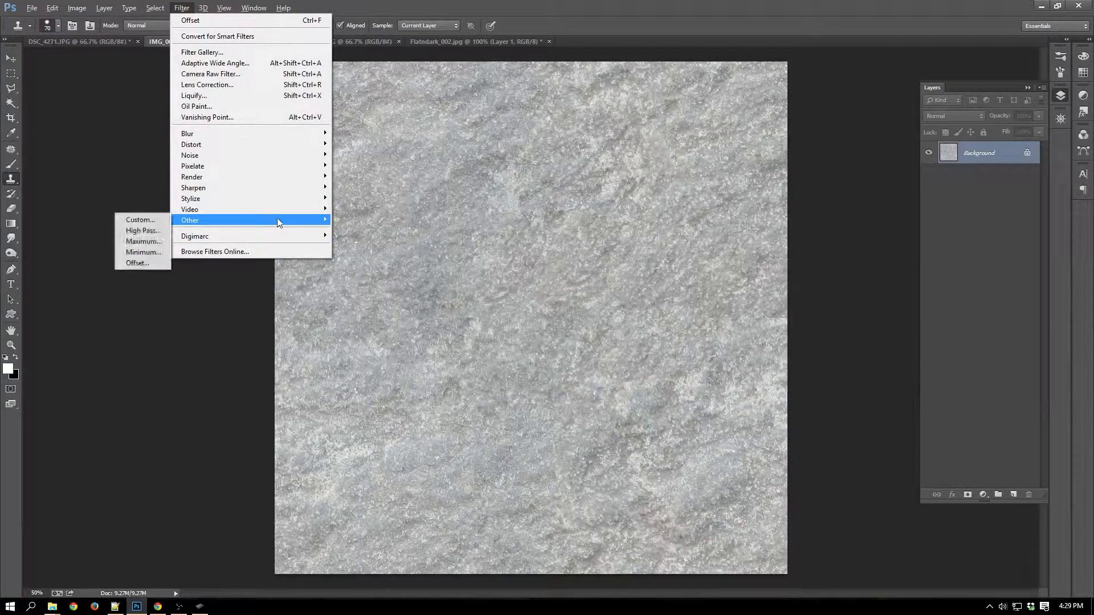
click(137, 263)
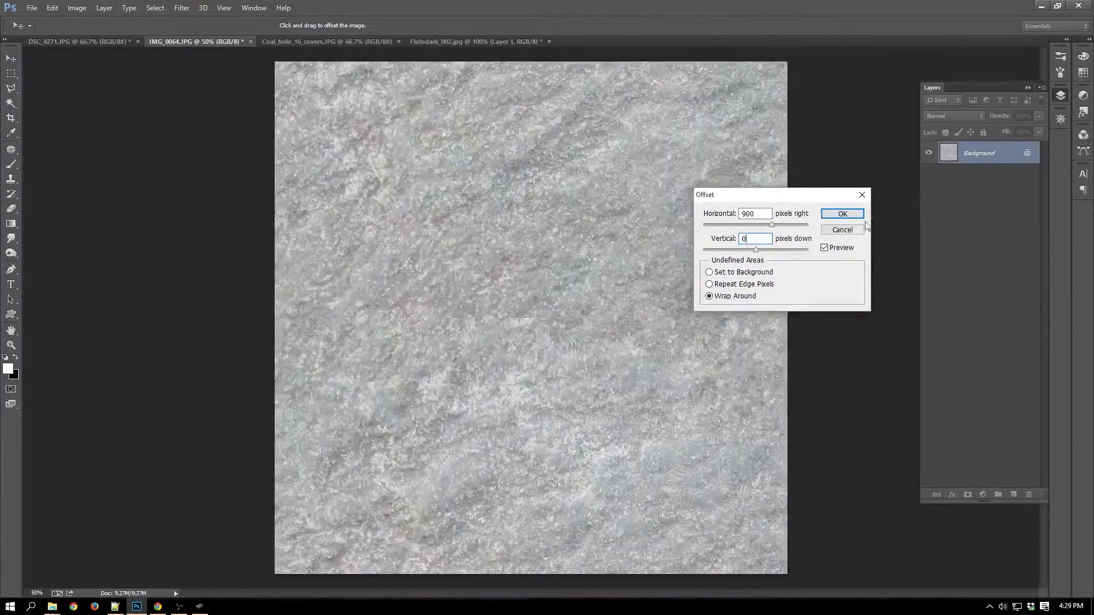
click(846, 213)
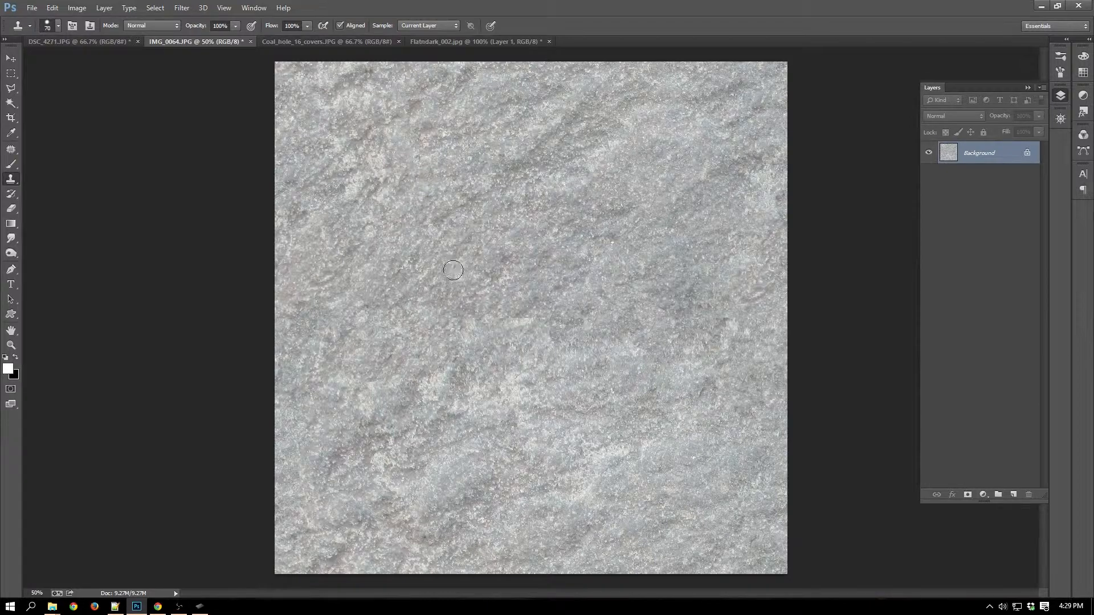
Clone rock over the leftover seam mark near the image centre, then view the whole texture at small scale.
mouse_move(510, 292)
mouse_down()
mouse_move(529, 327)
mouse_move(478, 321)
mouse_move(536, 317)
mouse_move(524, 312)
mouse_move(470, 336)
mouse_up()
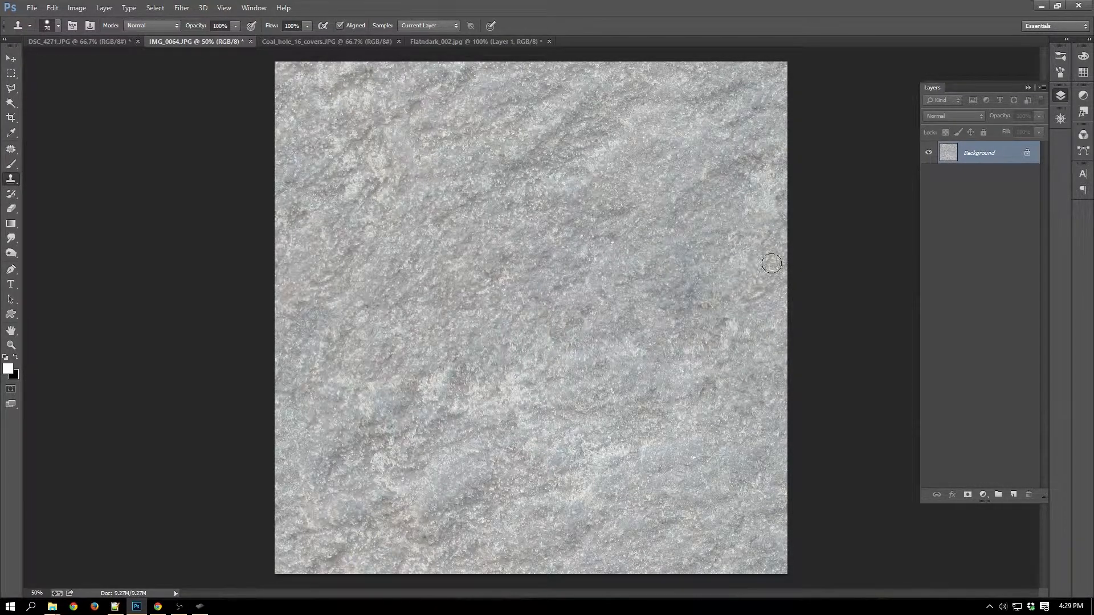
scroll(752, 303, down, 5)
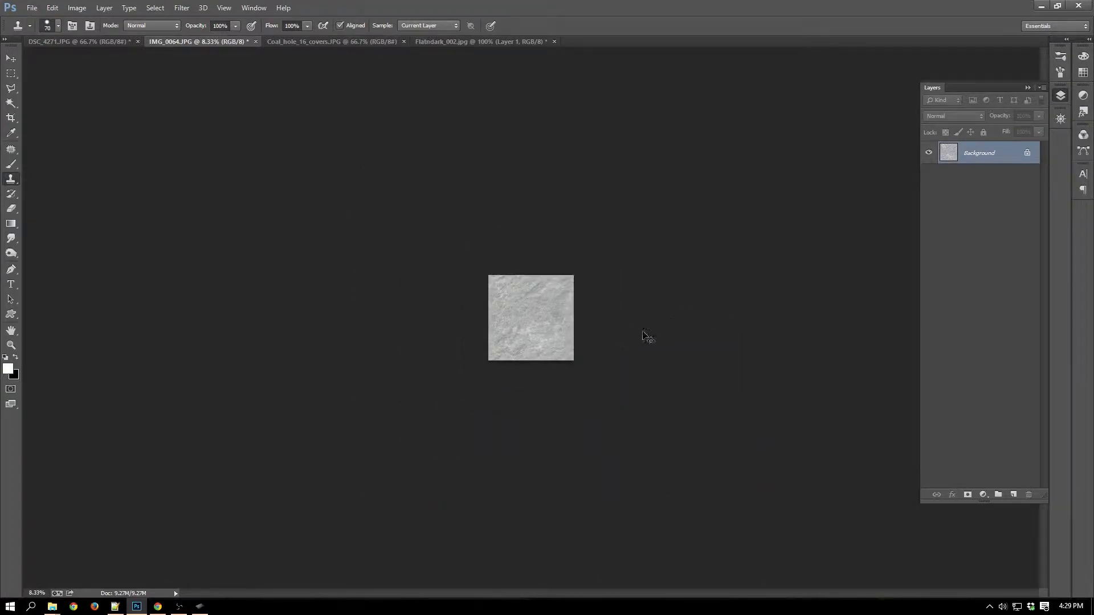
Add a Gradient Map adjustment layer above the rock texture and apply the Violet, Orange preset to it.
scroll(648, 336, up, 5)
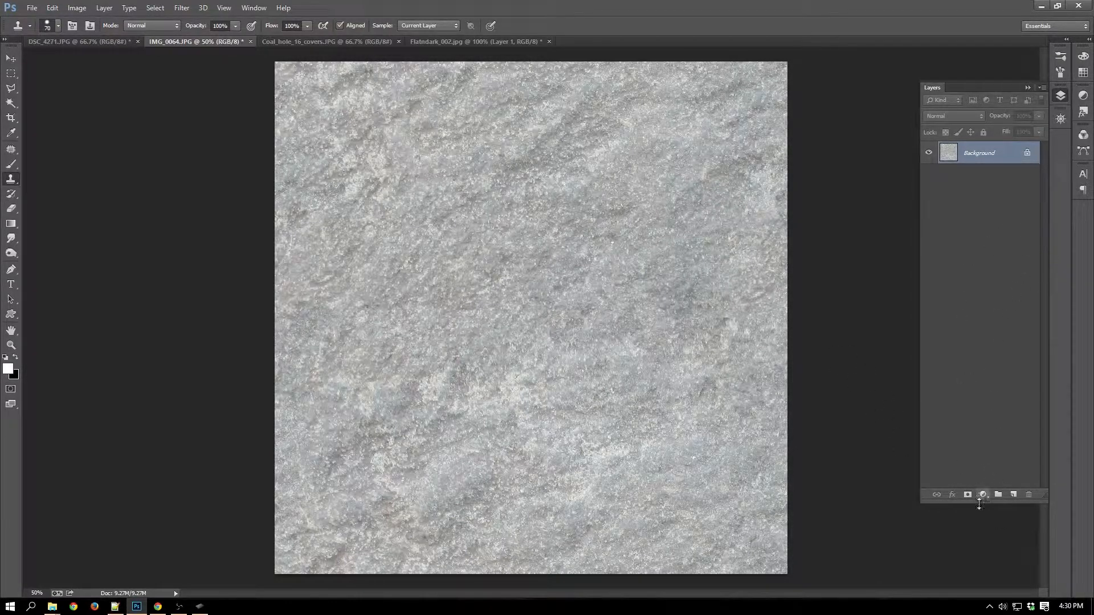
click(983, 495)
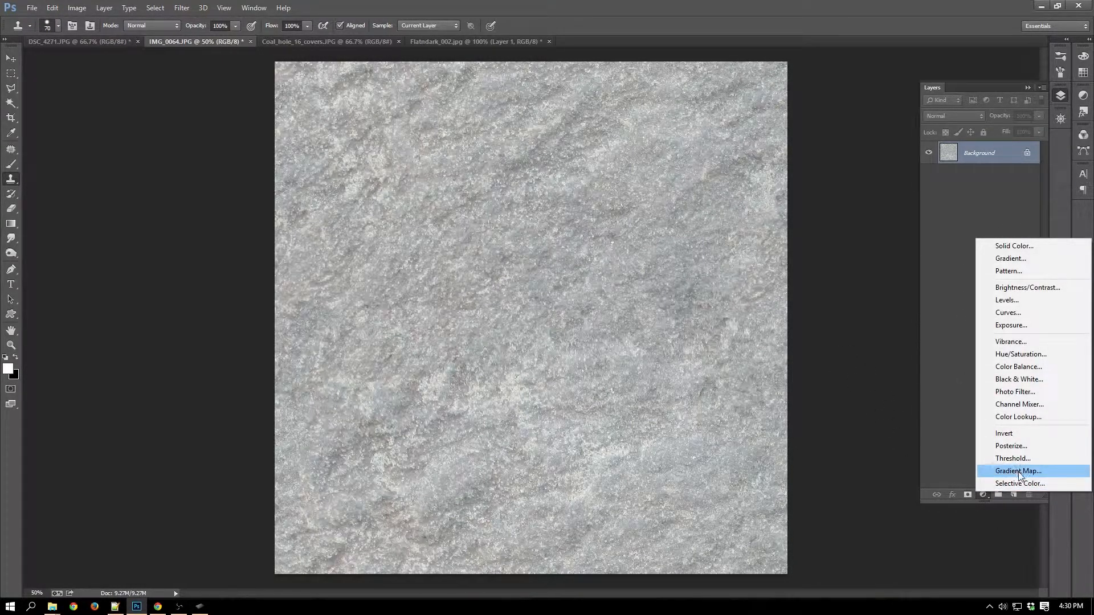
click(937, 427)
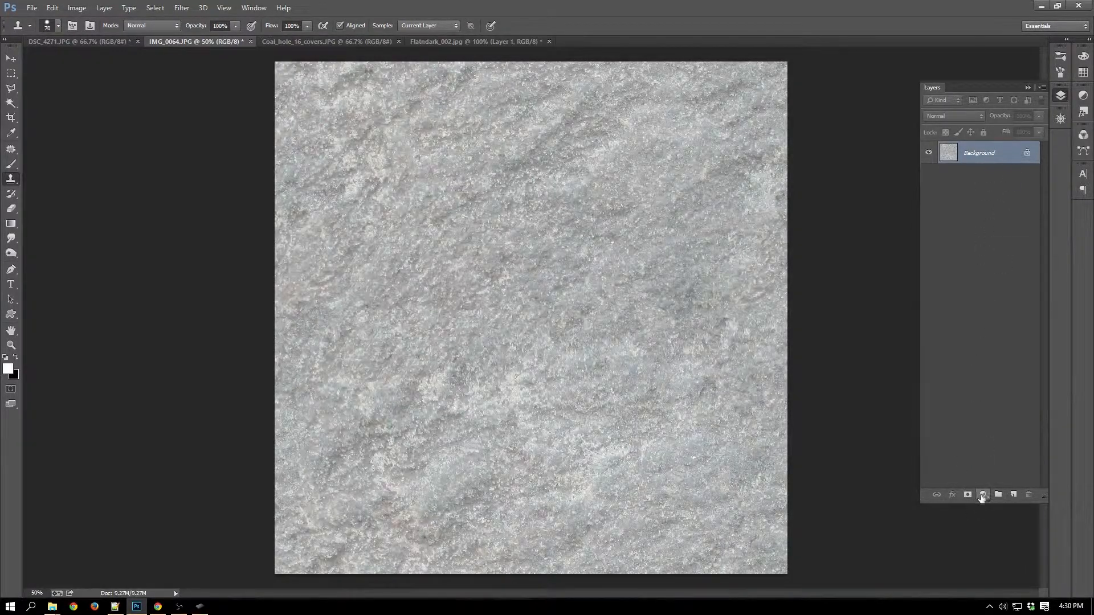
click(982, 496)
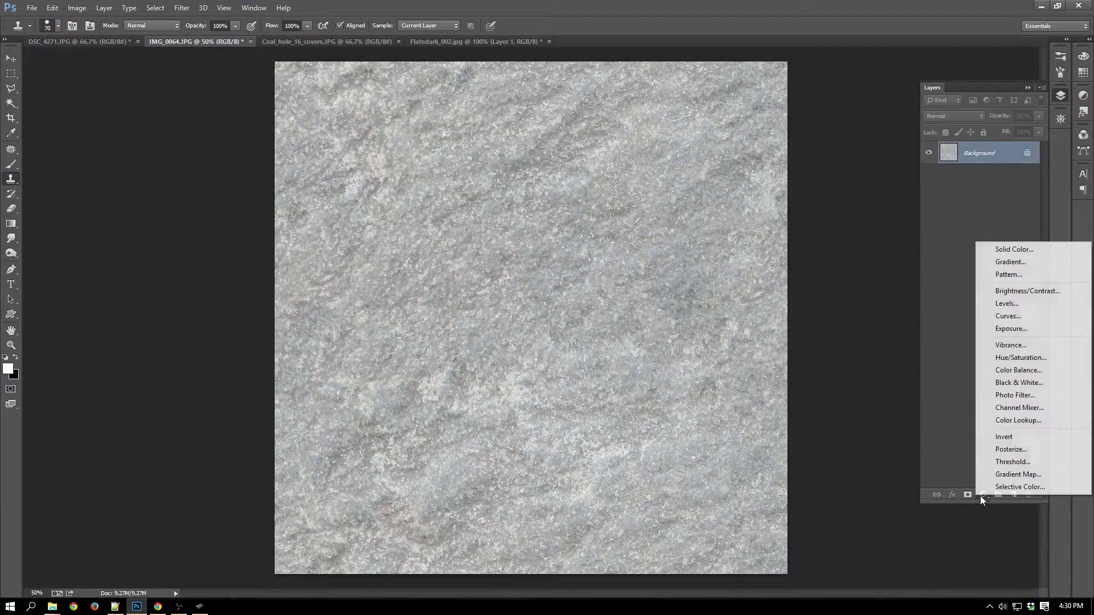
click(1014, 476)
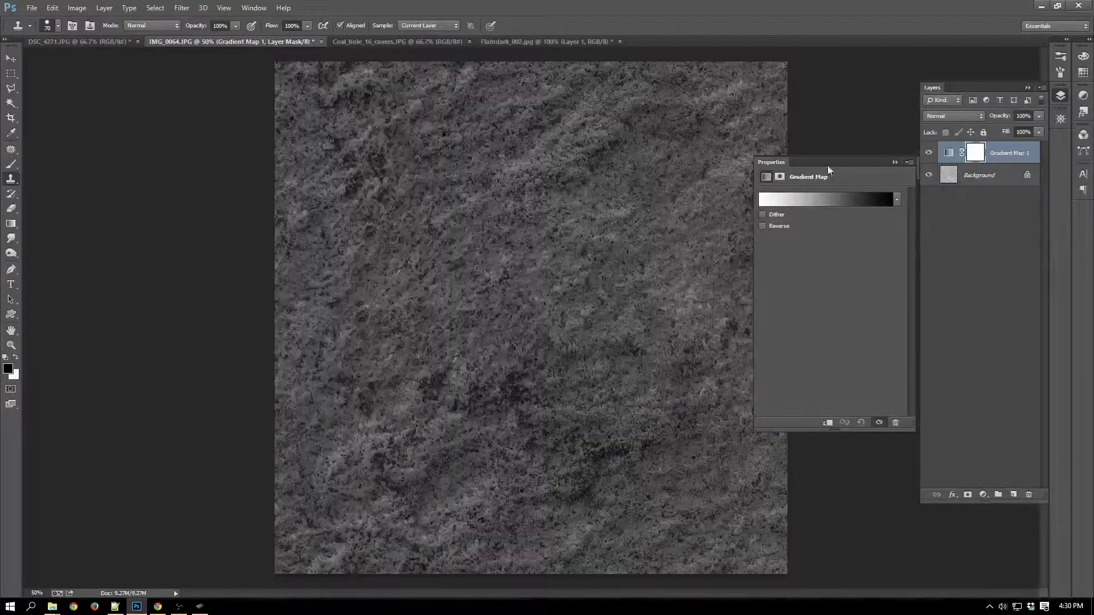
click(839, 200)
click(865, 266)
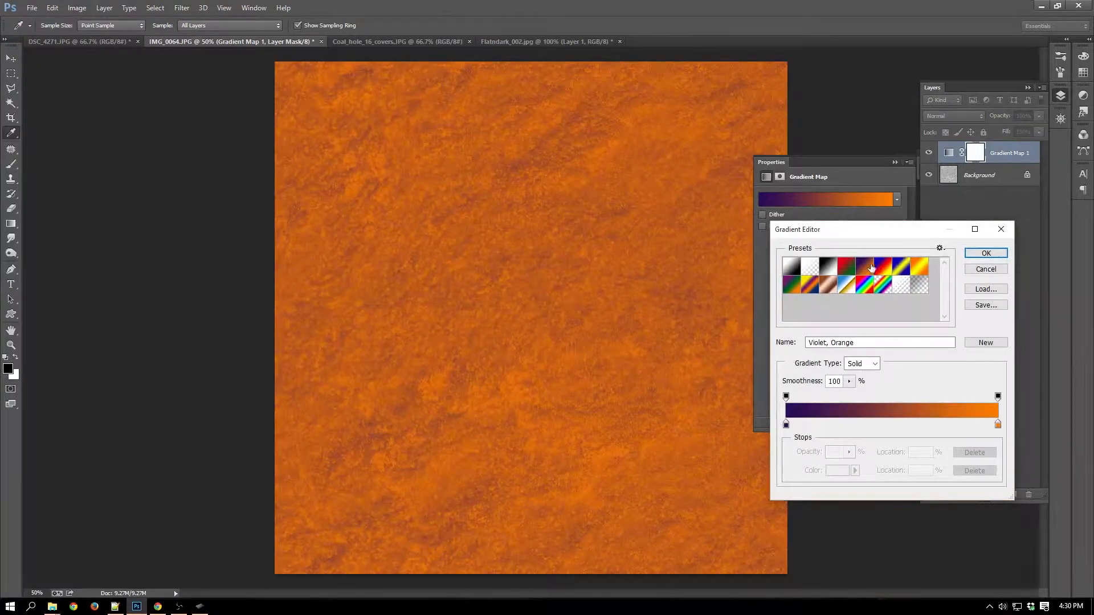
drag(923, 235, 936, 209)
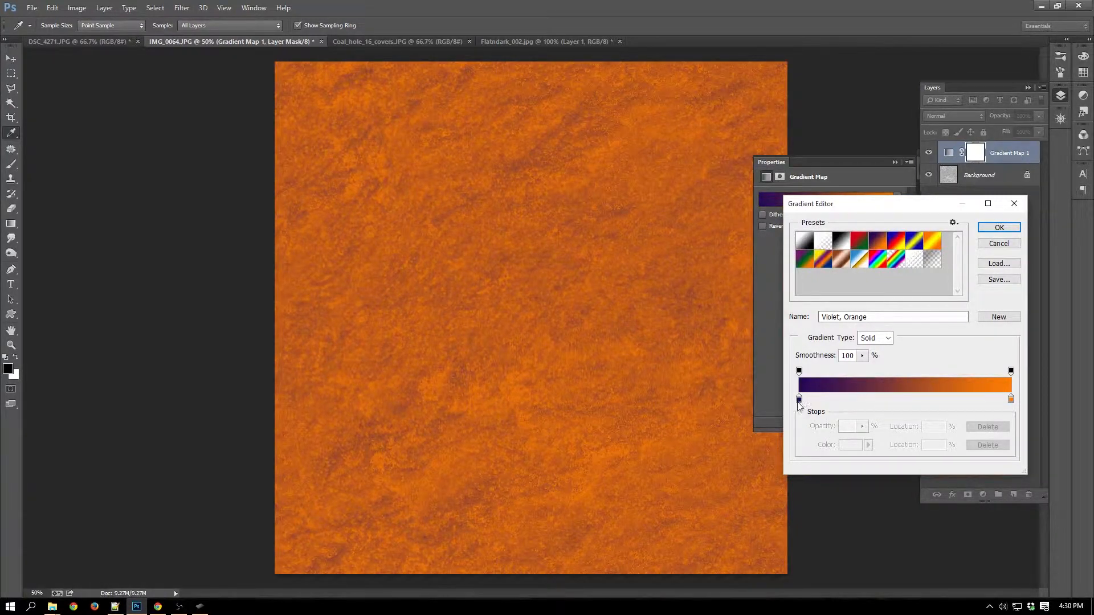
Narrow the gradient's colour transition by moving the violet stop to about 63% and the orange stop to about 83%.
drag(799, 400, 888, 402)
drag(1011, 399, 940, 401)
mouse_move(956, 403)
mouse_down()
mouse_move(932, 401)
mouse_move(972, 404)
mouse_up()
click(938, 401)
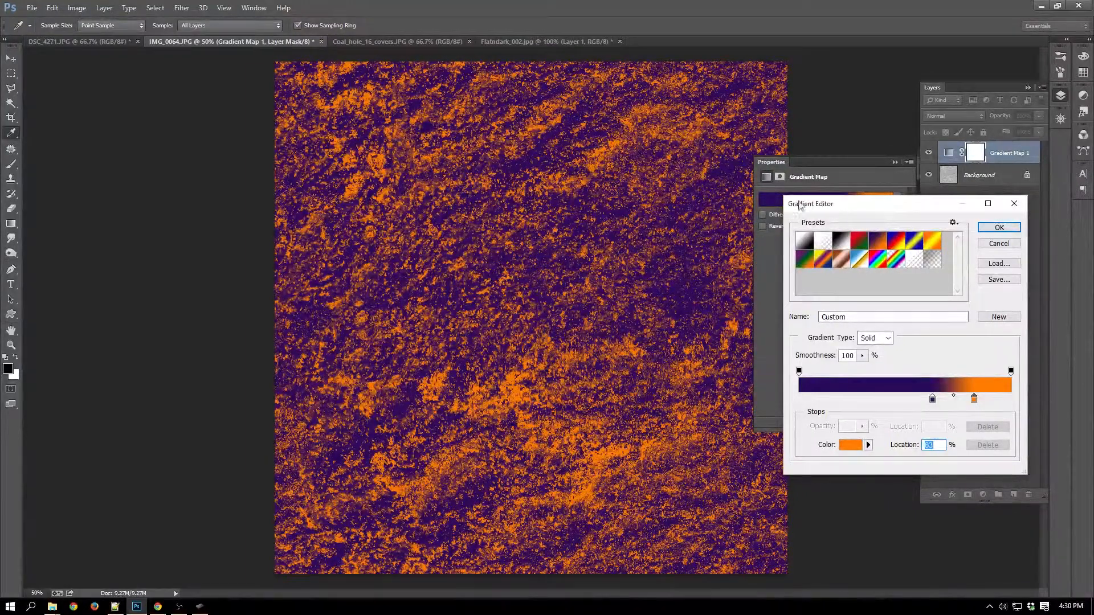
click(1008, 231)
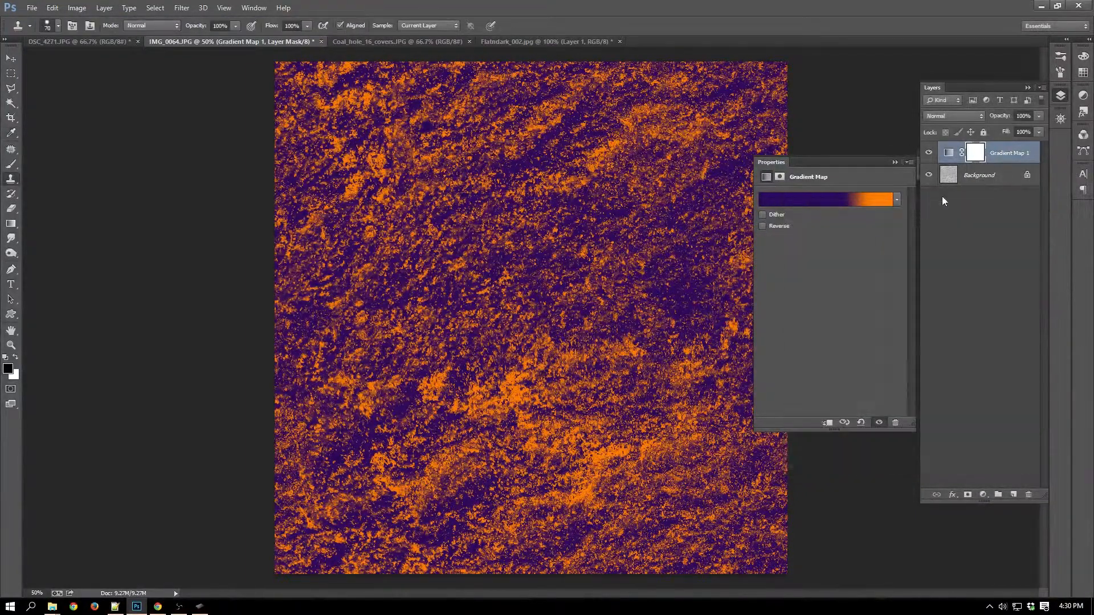
click(893, 163)
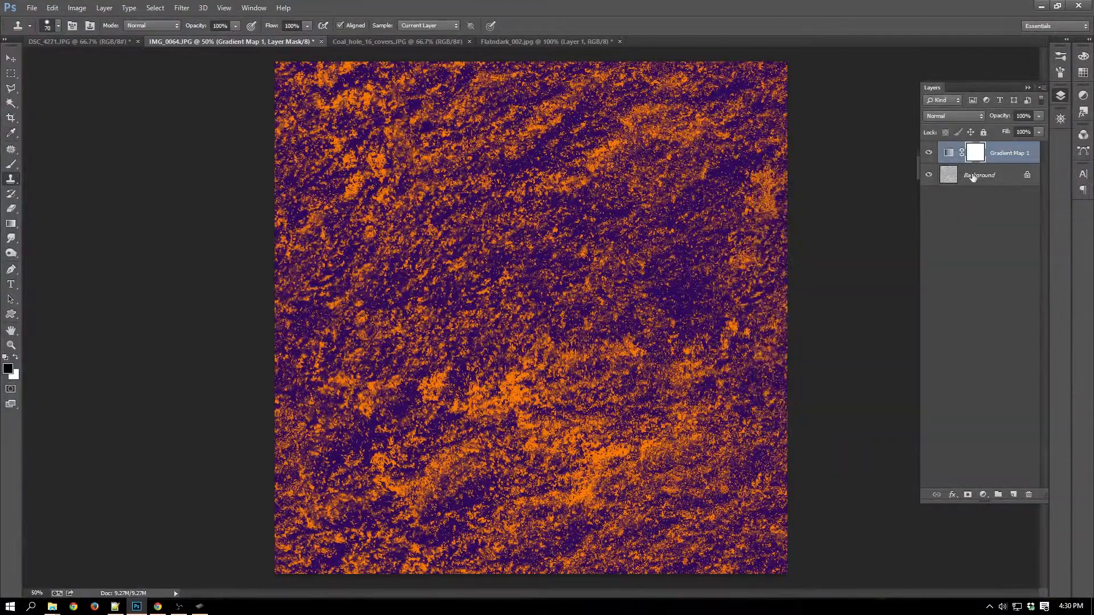
Compare the rock texture with and without the gradient map to locate its uneven light and dark areas.
click(929, 154)
click(929, 153)
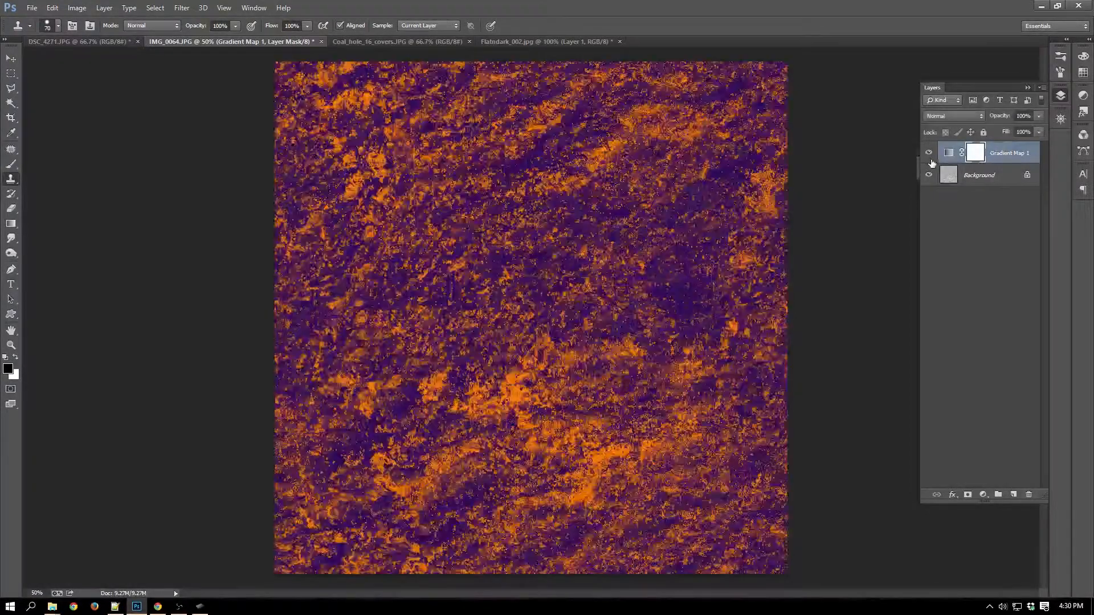
click(929, 153)
click(929, 153)
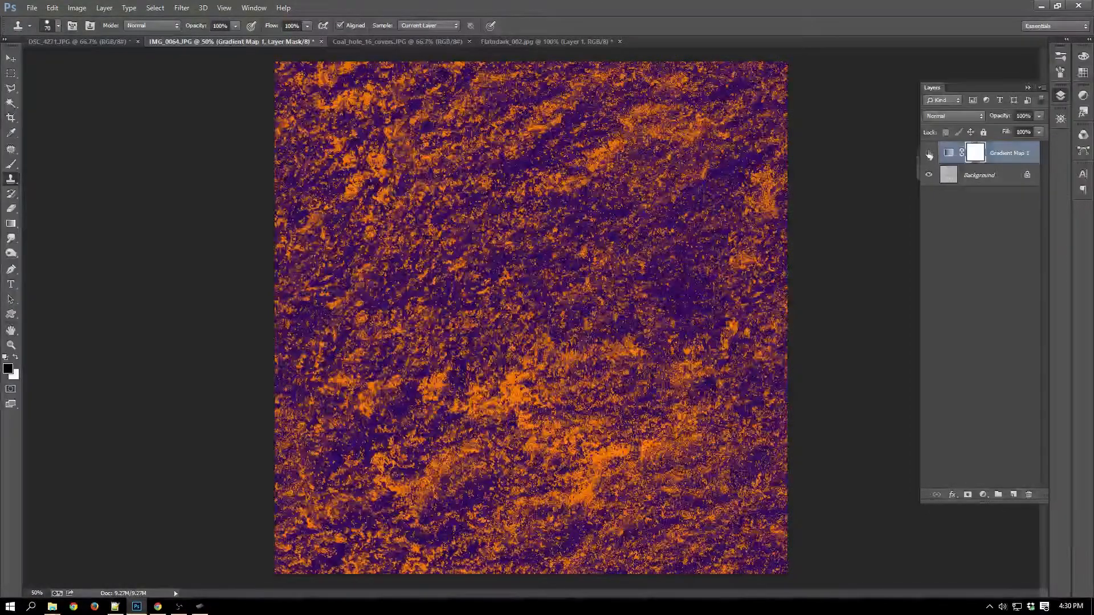
click(929, 154)
click(928, 154)
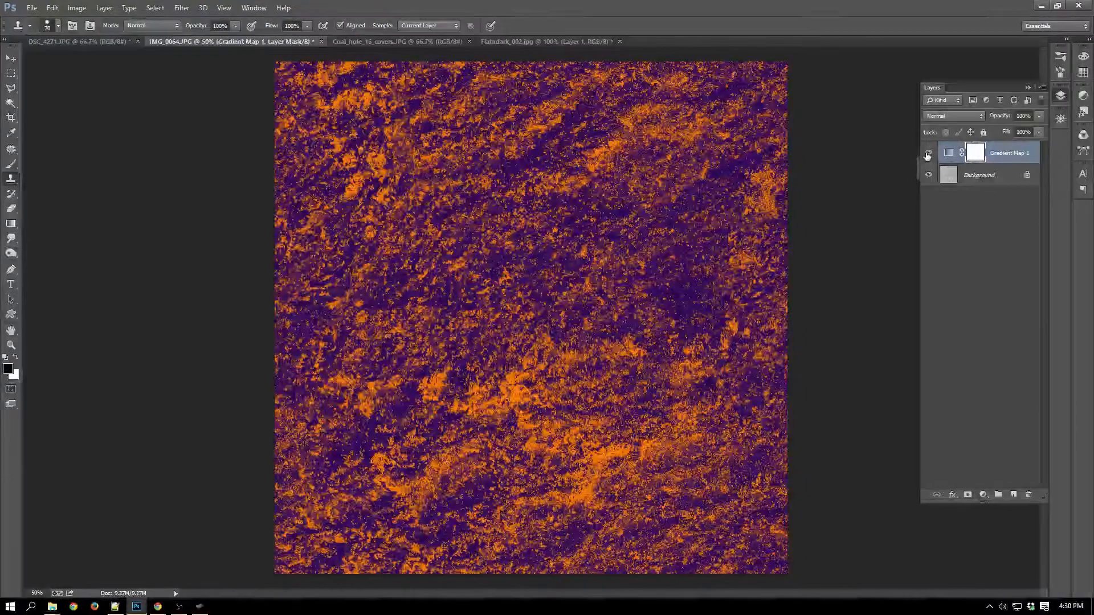
On the Background layer, clone more even rock over the bright orange patches just below the image centre.
click(950, 177)
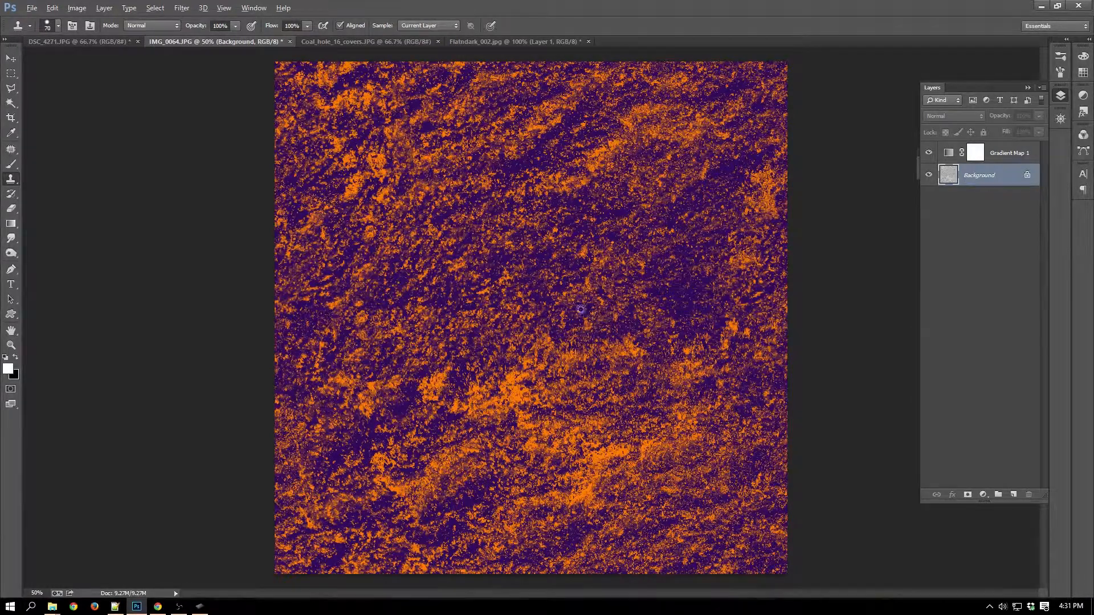
alt+click(481, 265)
click(517, 376)
mouse_move(513, 380)
mouse_down()
mouse_move(545, 376)
mouse_move(510, 385)
mouse_move(523, 387)
mouse_move(547, 339)
mouse_move(526, 389)
mouse_move(491, 408)
mouse_move(498, 391)
mouse_move(498, 412)
mouse_move(498, 392)
mouse_move(482, 401)
mouse_move(488, 387)
mouse_move(471, 391)
mouse_move(474, 401)
mouse_move(462, 395)
mouse_move(461, 410)
mouse_move(450, 400)
mouse_move(455, 412)
mouse_move(419, 392)
mouse_move(427, 374)
mouse_move(493, 415)
mouse_move(475, 416)
mouse_move(521, 404)
mouse_move(517, 433)
mouse_move(540, 436)
mouse_move(526, 445)
mouse_move(545, 433)
mouse_move(531, 389)
mouse_move(558, 379)
mouse_move(570, 353)
mouse_move(627, 351)
mouse_up()
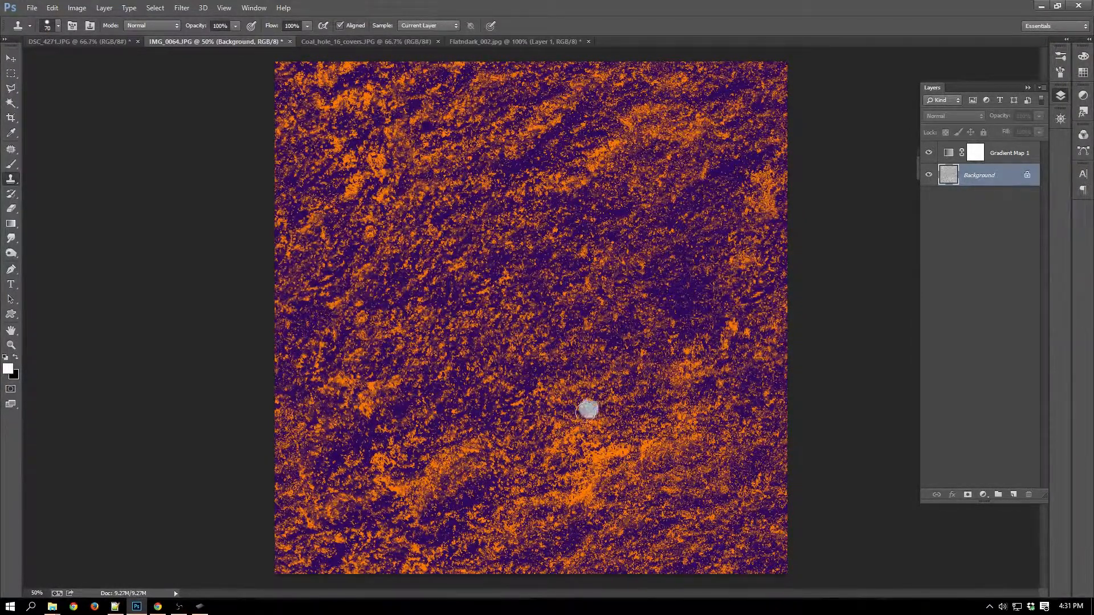
mouse_move(587, 409)
mouse_down()
mouse_move(591, 424)
mouse_move(547, 425)
mouse_move(561, 390)
mouse_up()
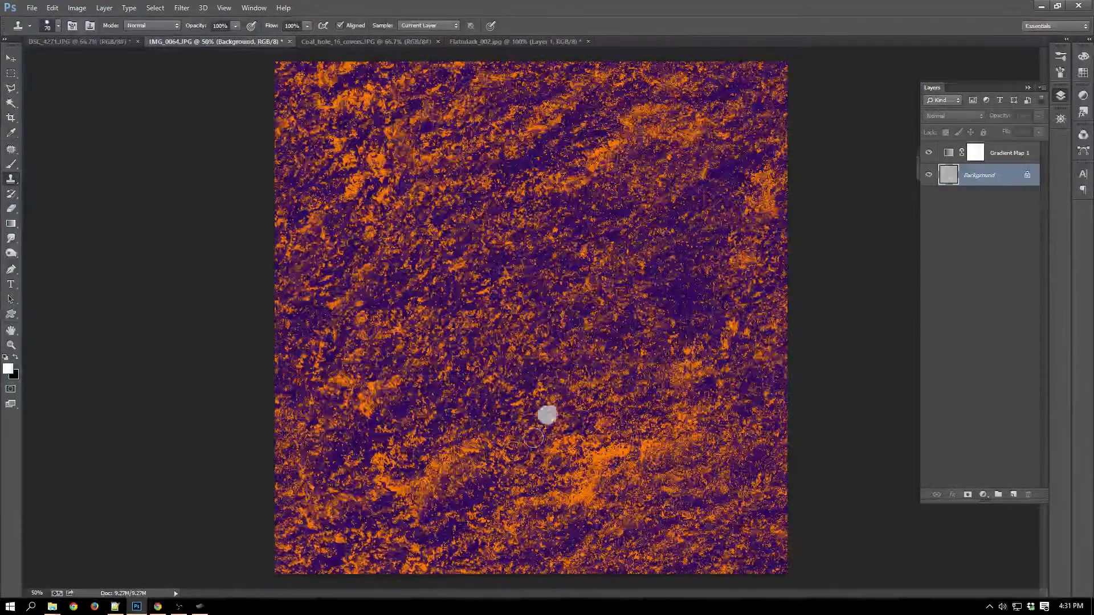
Clone even rock over the bright patches in the lower-left part of the texture, checking it once without the gradient map.
alt+click(472, 308)
mouse_move(436, 426)
mouse_down()
mouse_move(456, 454)
mouse_move(476, 450)
mouse_move(433, 467)
mouse_move(450, 439)
mouse_up()
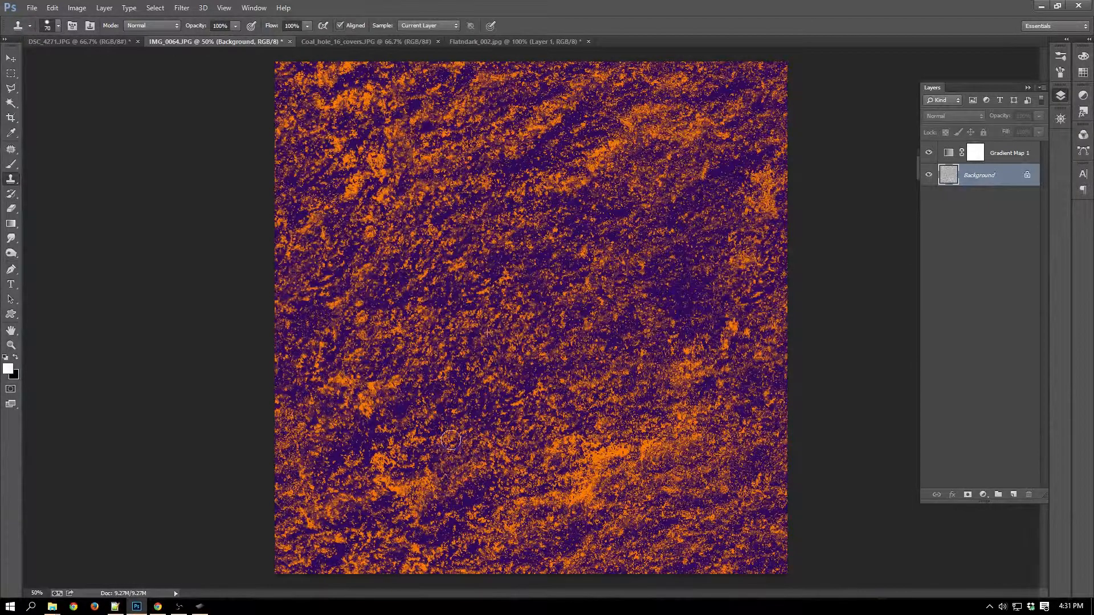
click(930, 153)
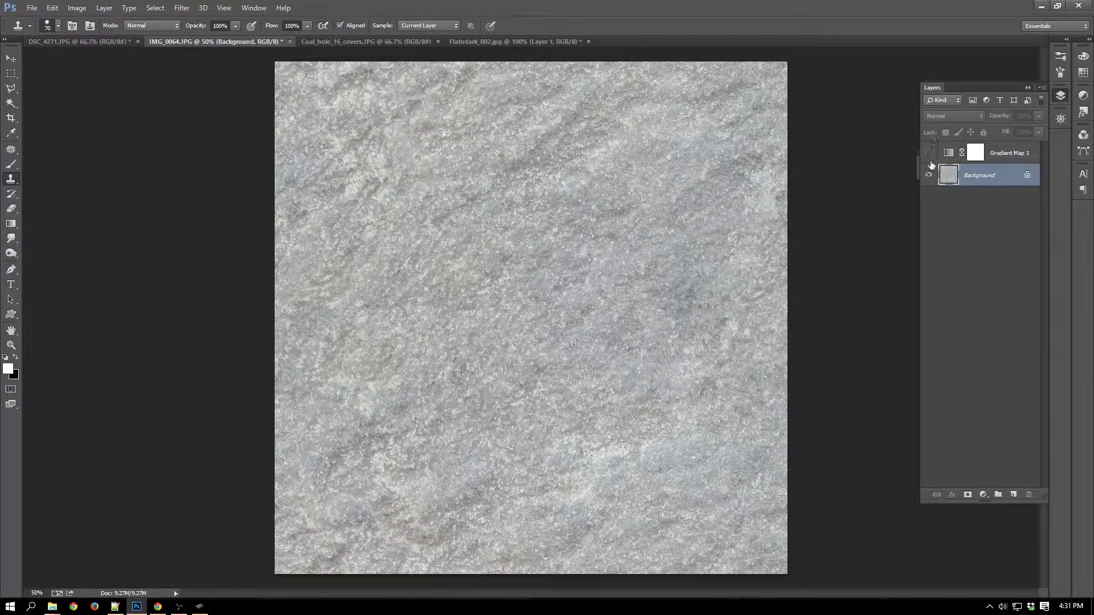
click(929, 152)
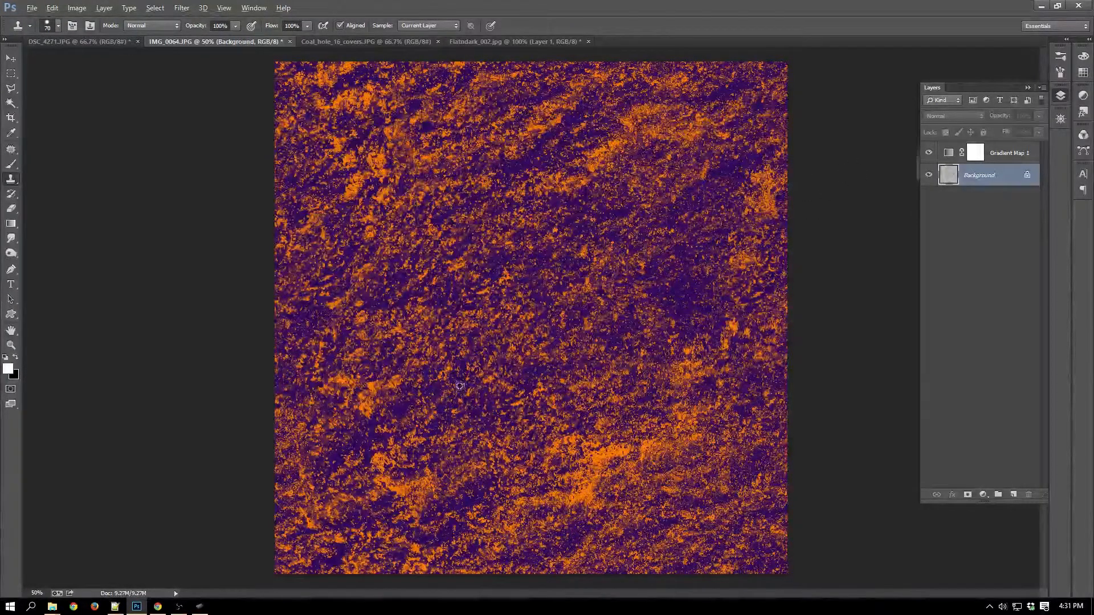
mouse_move(434, 470)
mouse_down()
mouse_move(389, 491)
mouse_move(381, 460)
mouse_move(409, 462)
mouse_move(368, 408)
mouse_move(376, 382)
mouse_move(403, 385)
mouse_move(368, 396)
mouse_move(341, 374)
mouse_move(335, 390)
mouse_move(370, 391)
mouse_up()
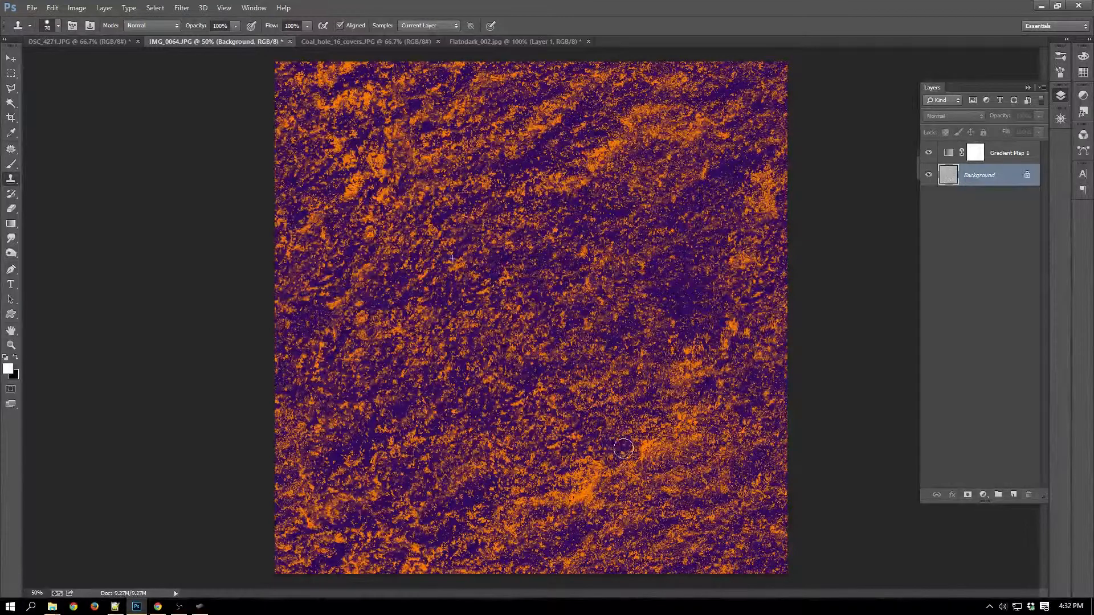
Clone even rock over the remaining bright patches in the lower-middle and lower-right parts of the texture.
mouse_move(626, 435)
mouse_down()
mouse_move(646, 455)
mouse_move(675, 425)
mouse_move(657, 435)
mouse_move(683, 426)
mouse_up()
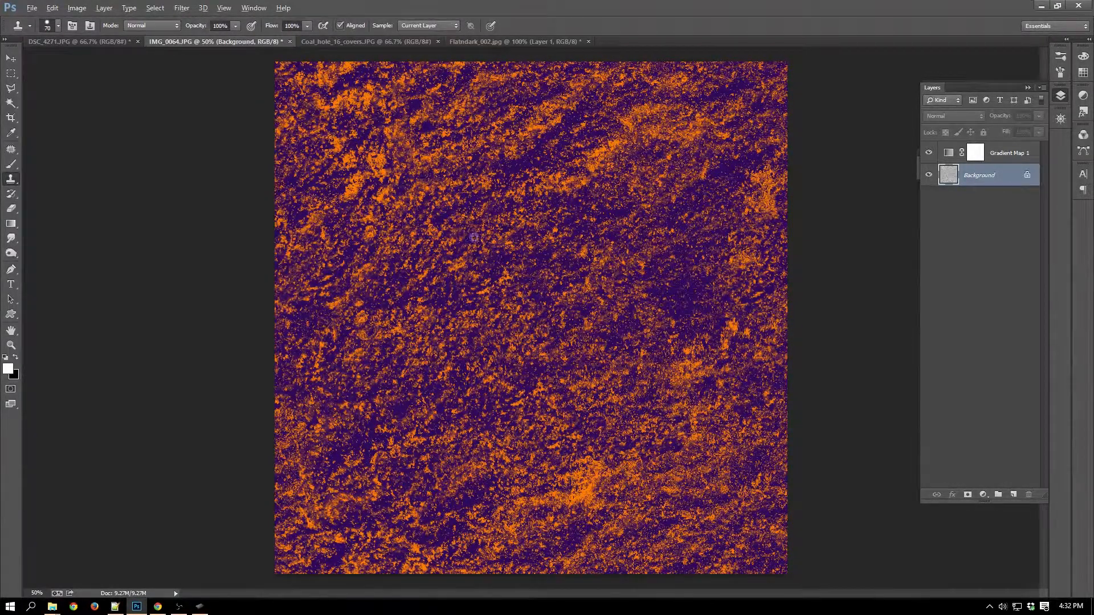
alt+click(465, 324)
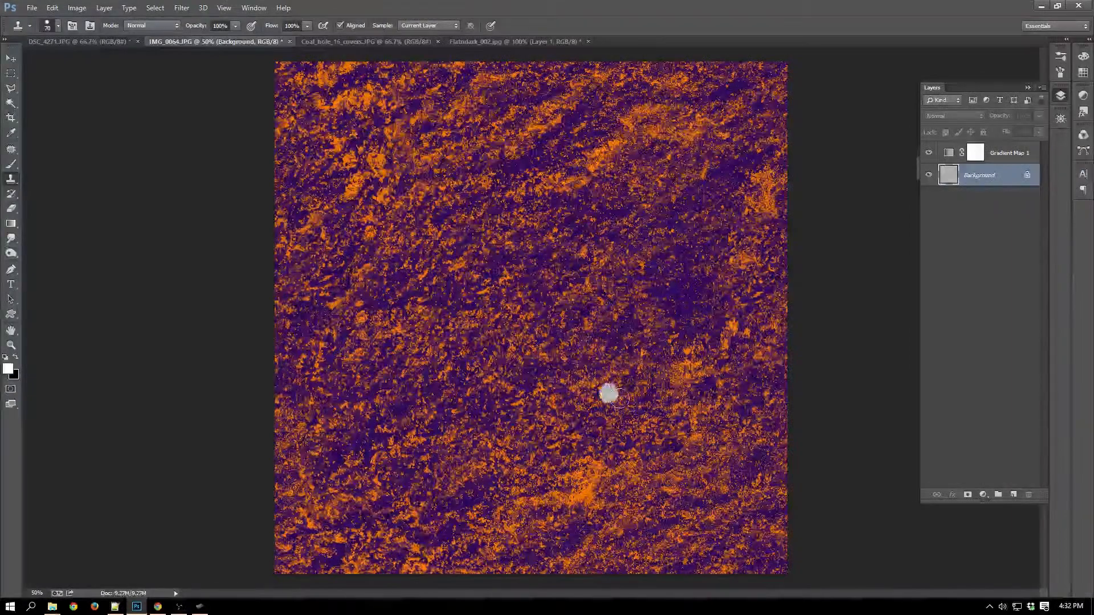
drag(691, 421, 658, 456)
drag(688, 378, 684, 371)
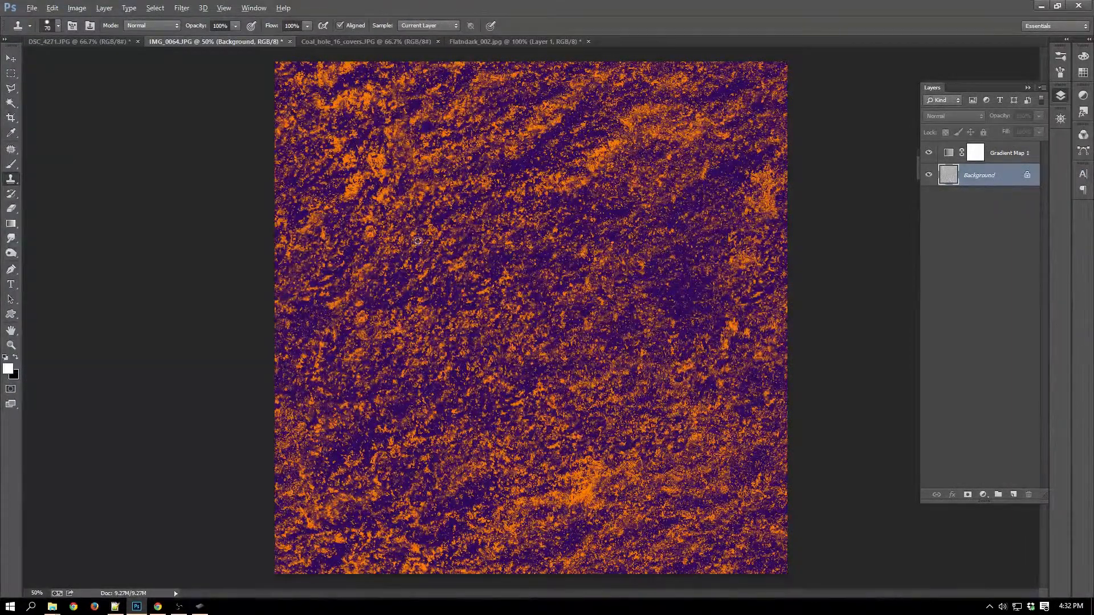
mouse_move(593, 488)
mouse_down()
mouse_move(584, 459)
mouse_move(596, 474)
mouse_move(624, 473)
mouse_move(585, 500)
mouse_move(567, 484)
mouse_move(581, 474)
mouse_move(578, 503)
mouse_move(540, 496)
mouse_move(552, 515)
mouse_move(513, 506)
mouse_move(563, 457)
mouse_move(522, 328)
mouse_move(541, 374)
mouse_move(547, 488)
mouse_up()
alt+click(523, 328)
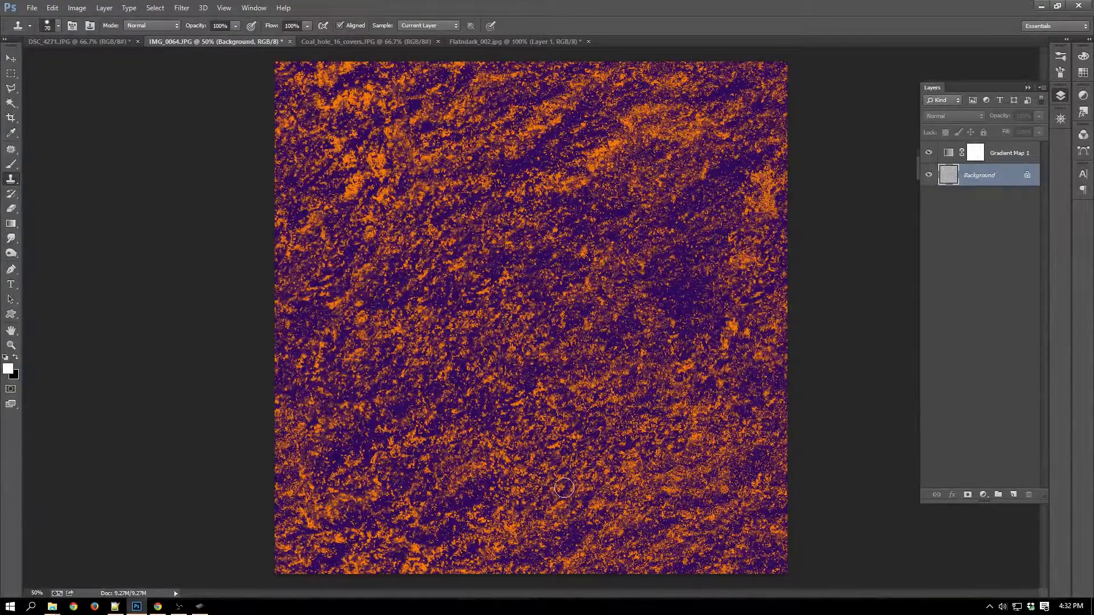
Hide the gradient map and offset the Background layer by 0 pixels horizontally and 900 pixels vertically with Wrap Around.
click(929, 153)
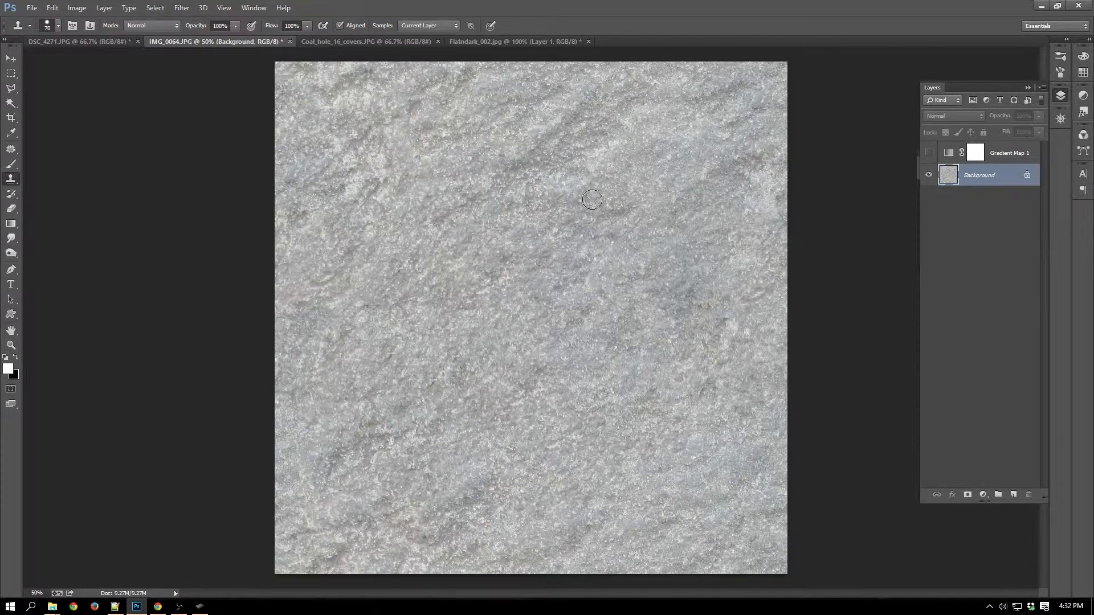
key(alt)
key(t)
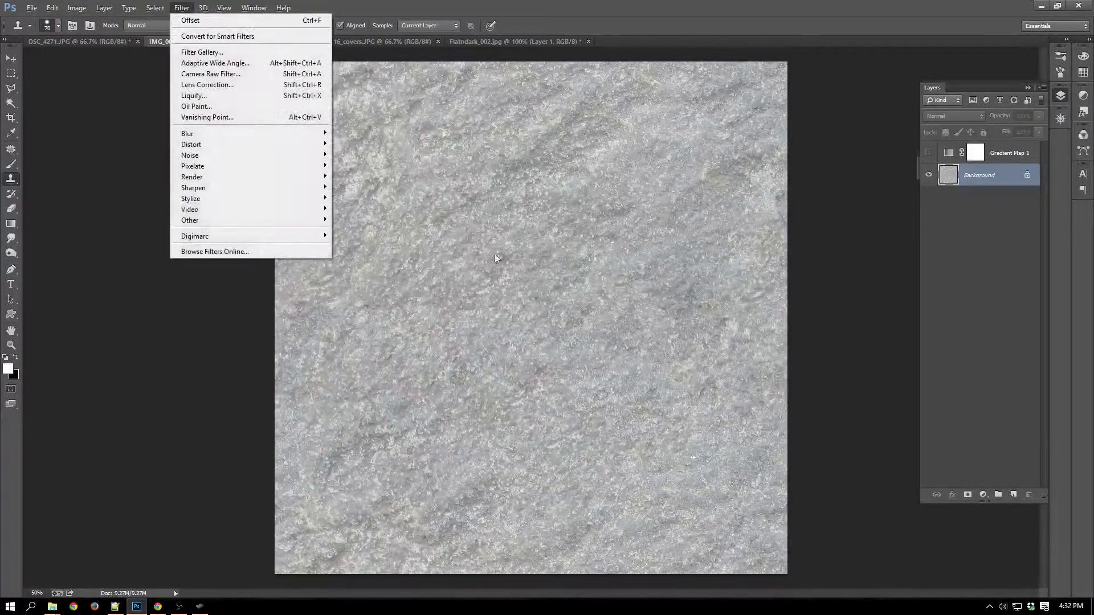
mouse_move(185, 221)
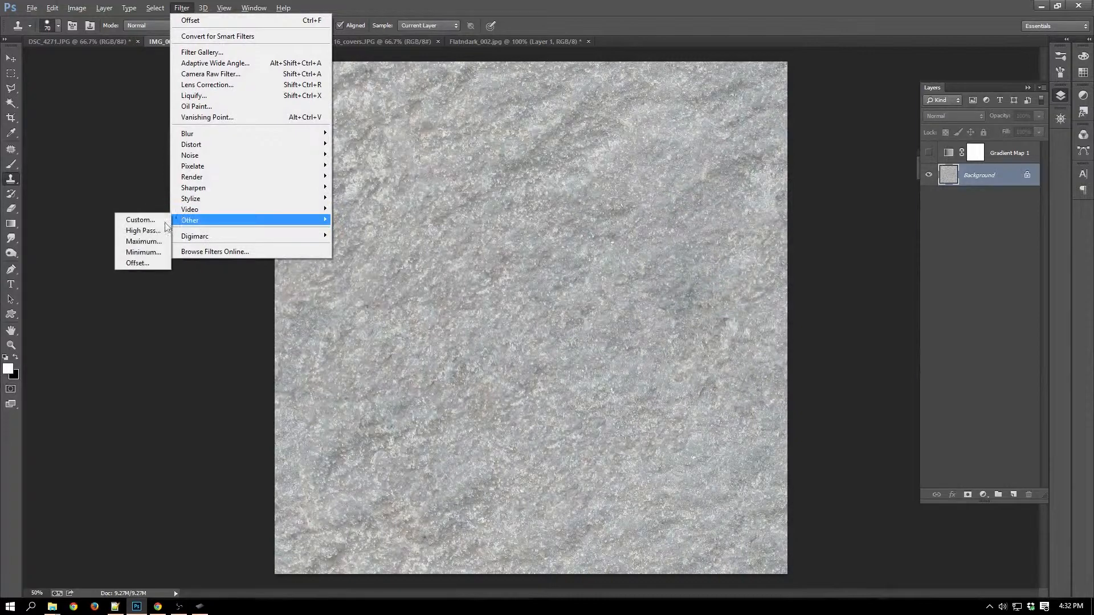
click(142, 261)
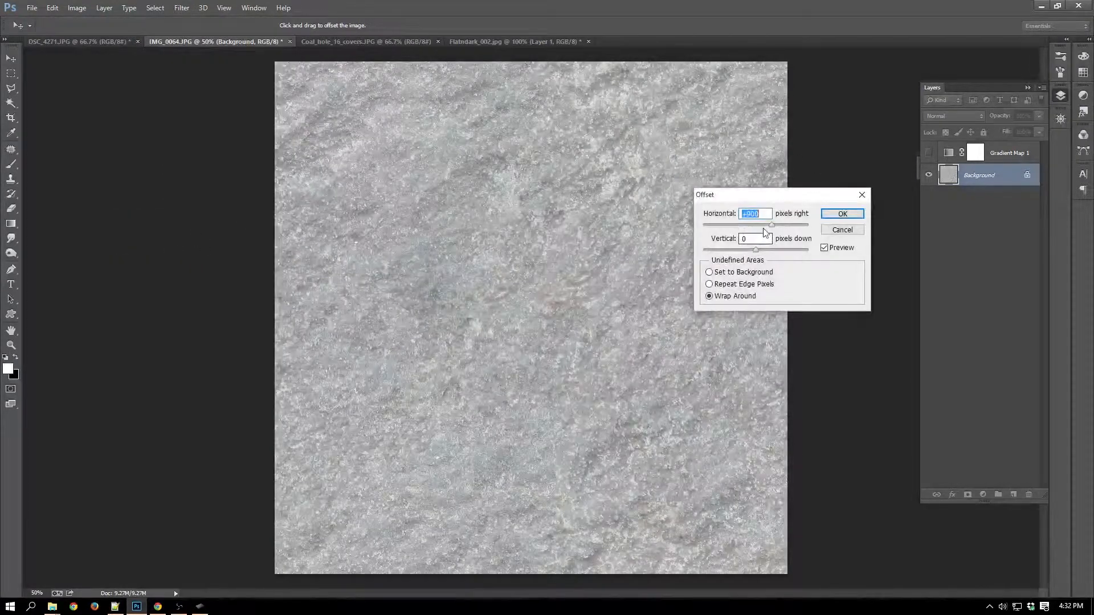
key(Tab)
text(90)
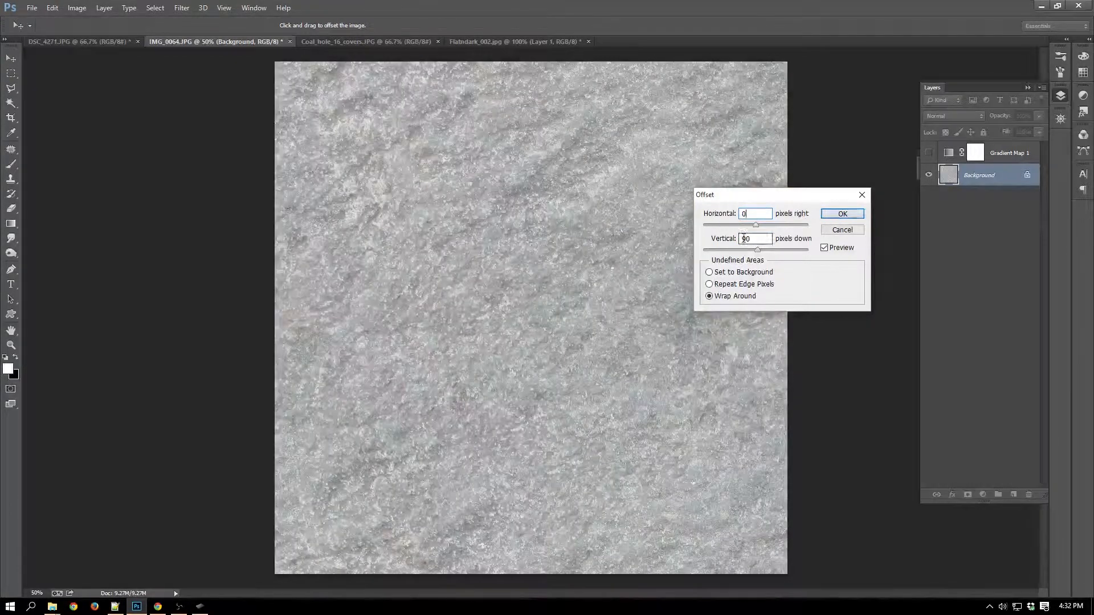
click(842, 213)
key(s)
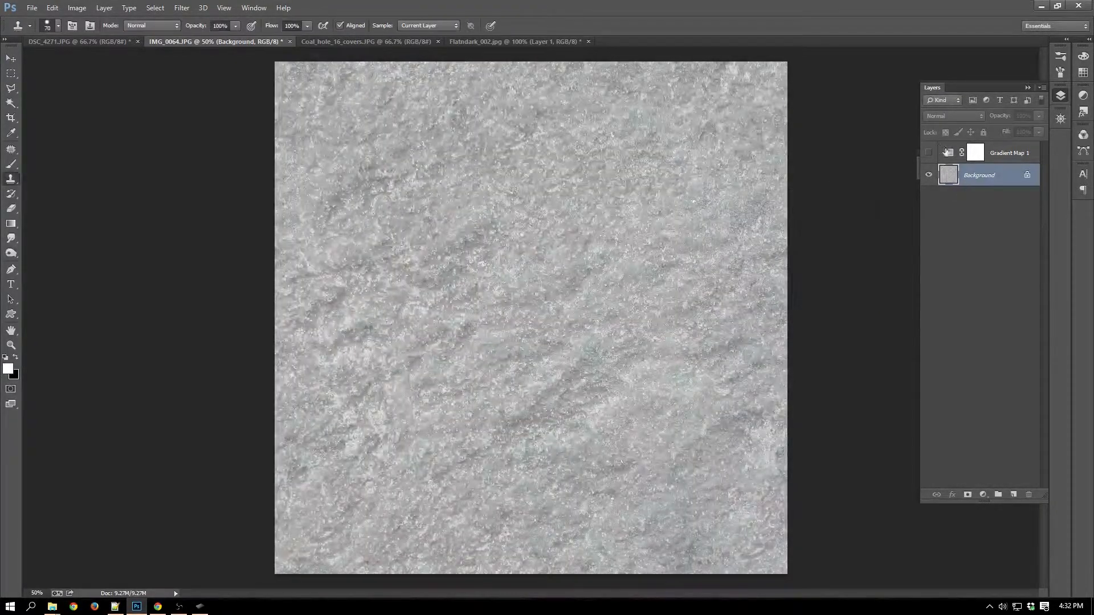
Show the gradient map again and clone even rock over the bright cluster left of the image centre.
click(929, 154)
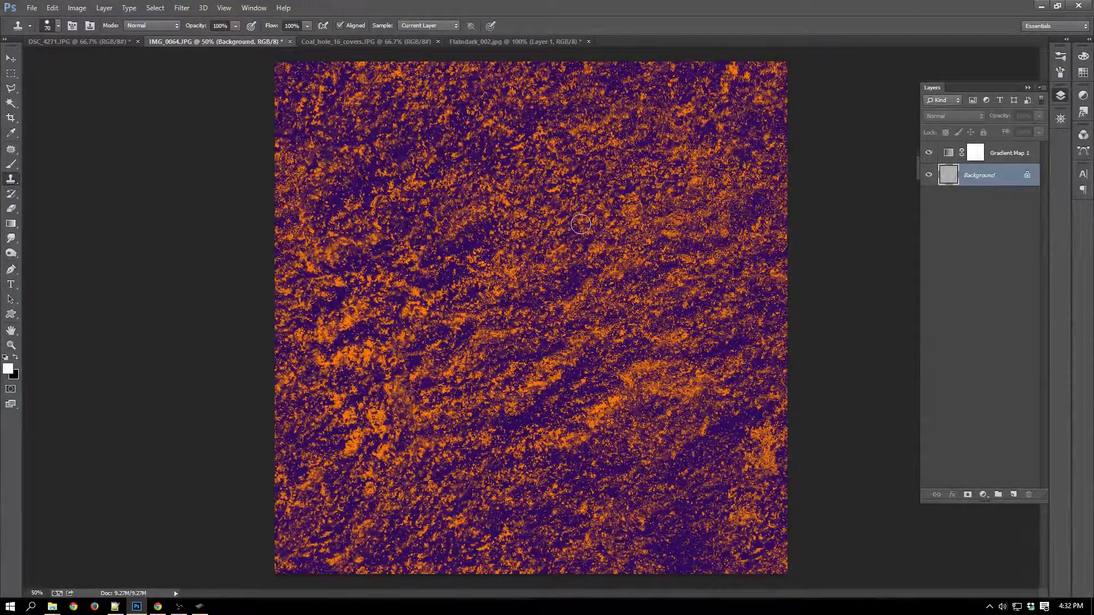
alt+click(560, 248)
mouse_move(369, 374)
mouse_down()
mouse_move(331, 317)
mouse_move(352, 322)
mouse_move(355, 297)
mouse_move(345, 314)
mouse_move(352, 423)
mouse_move(343, 420)
mouse_move(356, 431)
mouse_move(351, 447)
mouse_move(371, 424)
mouse_move(385, 436)
mouse_move(374, 437)
mouse_move(381, 457)
mouse_up()
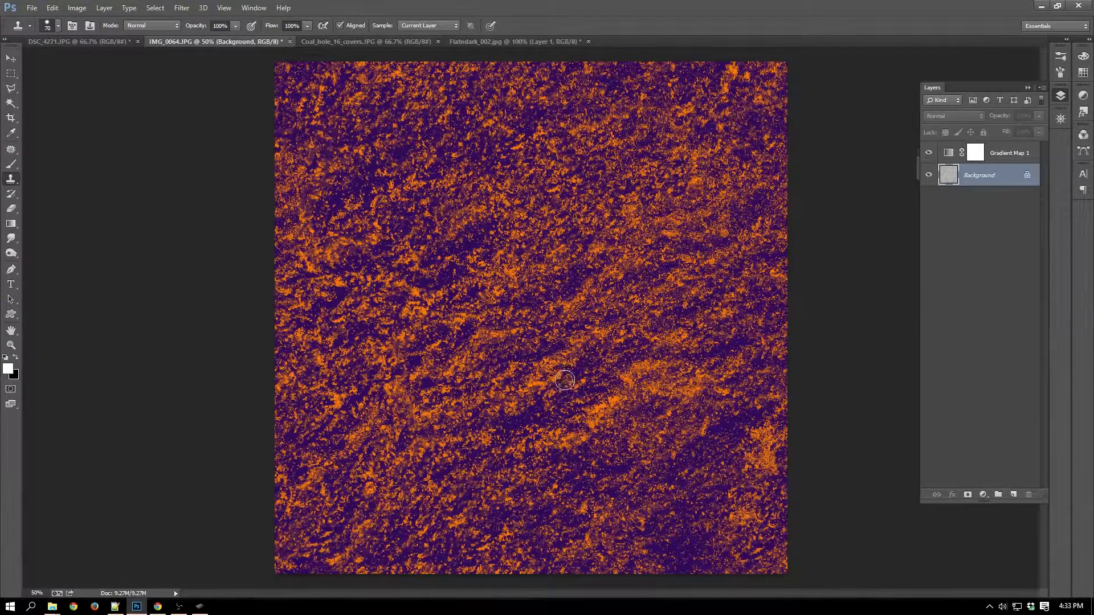
Clone even rock over the dark patches in the lower-middle and lower-right parts of the texture.
mouse_move(587, 373)
mouse_down()
mouse_move(516, 419)
mouse_move(548, 425)
mouse_up()
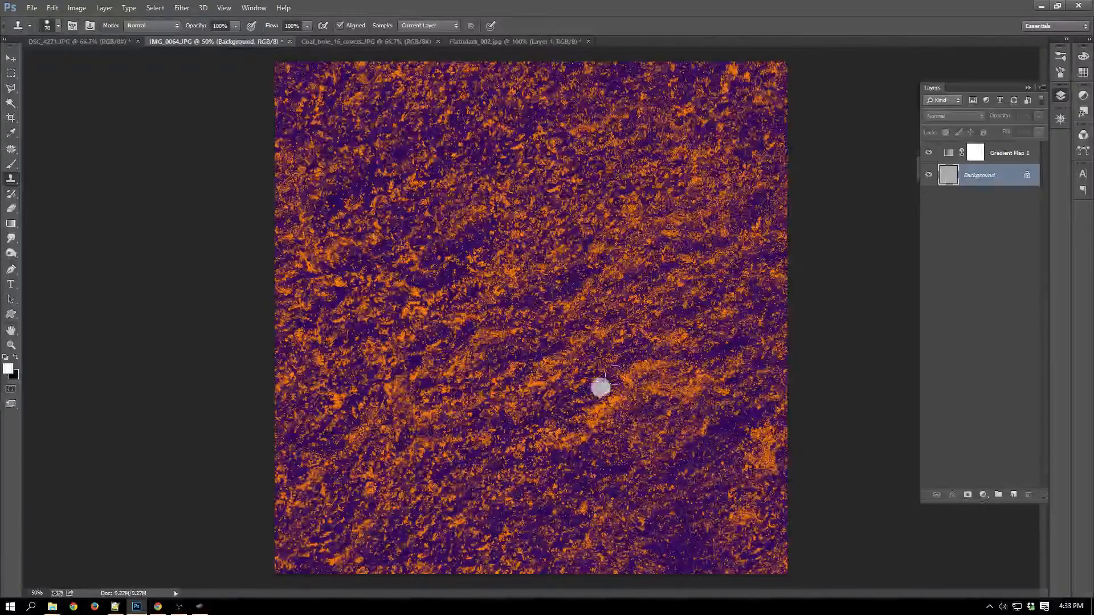
alt+click(607, 381)
alt+click(522, 232)
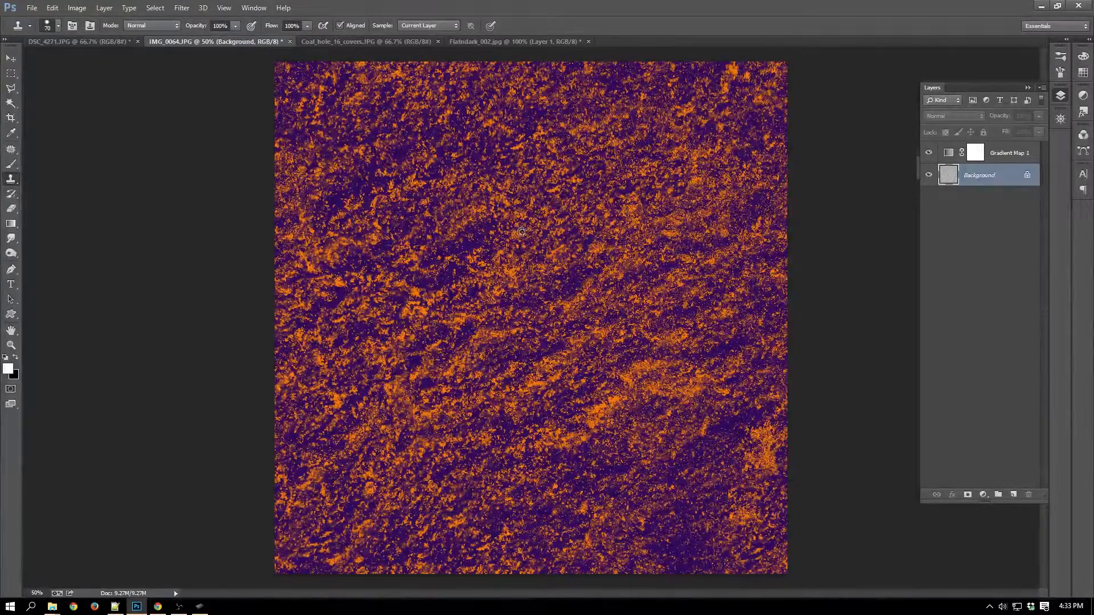
mouse_move(604, 473)
mouse_down()
mouse_move(625, 465)
mouse_move(584, 475)
mouse_up()
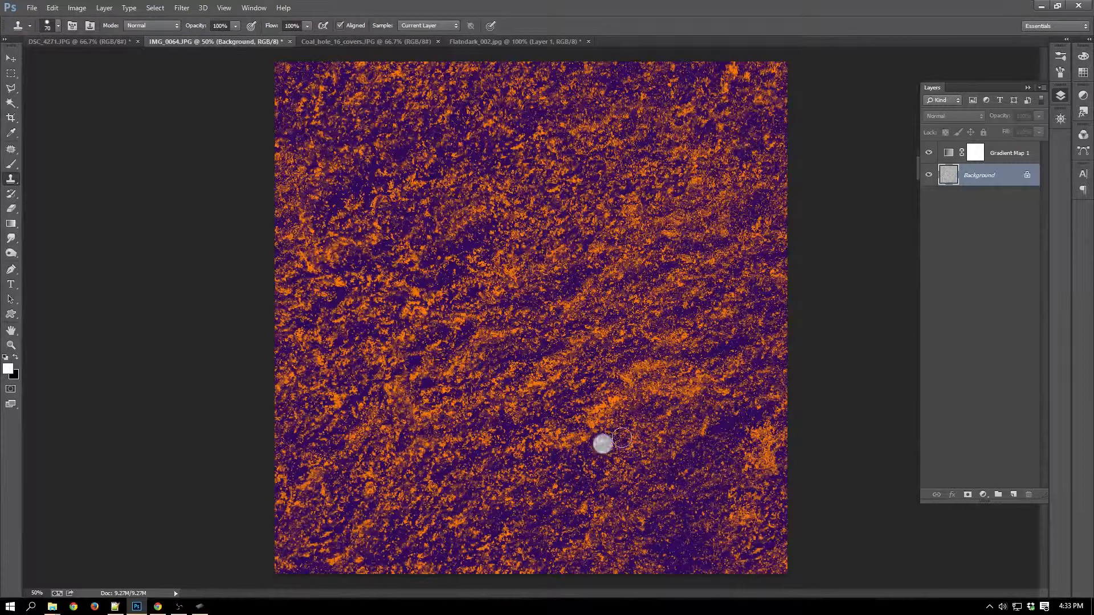
click(691, 397)
alt+click(615, 246)
mouse_move(740, 424)
mouse_down()
mouse_move(761, 412)
mouse_move(721, 427)
mouse_move(743, 435)
mouse_move(727, 422)
mouse_move(727, 449)
mouse_move(699, 443)
mouse_move(670, 472)
mouse_move(704, 458)
mouse_up()
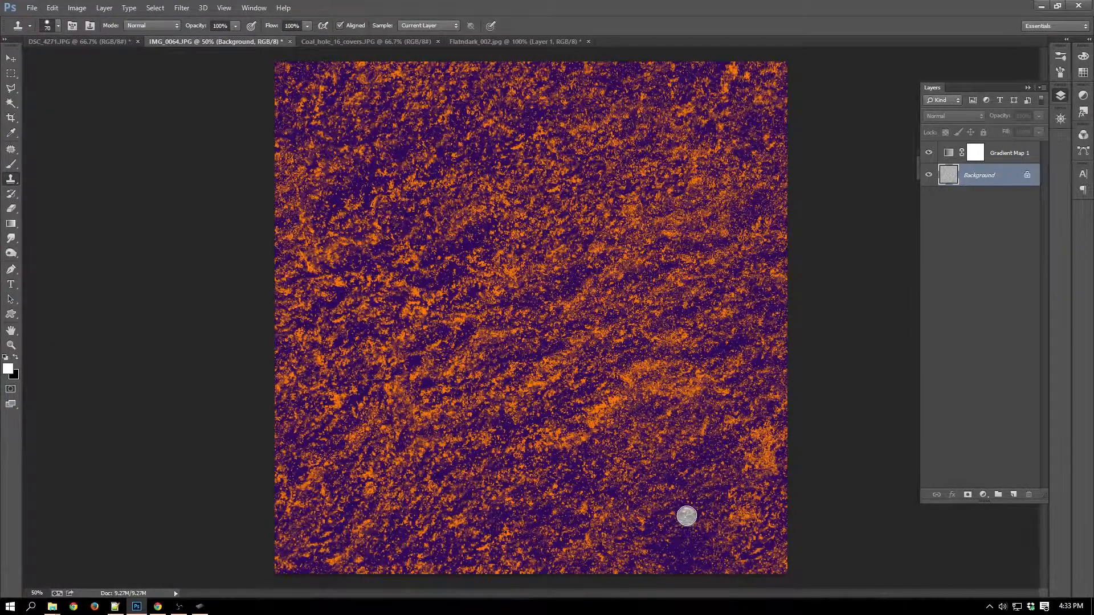
click(683, 546)
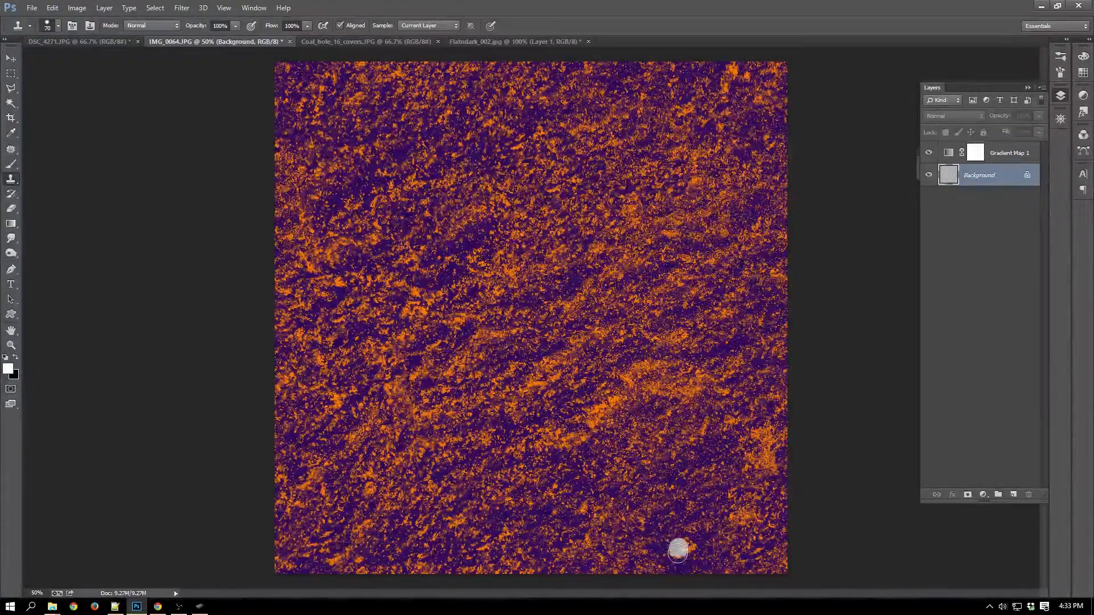
click(689, 542)
mouse_move(675, 533)
mouse_down()
mouse_move(688, 553)
mouse_move(705, 537)
mouse_move(690, 518)
mouse_move(645, 532)
mouse_up()
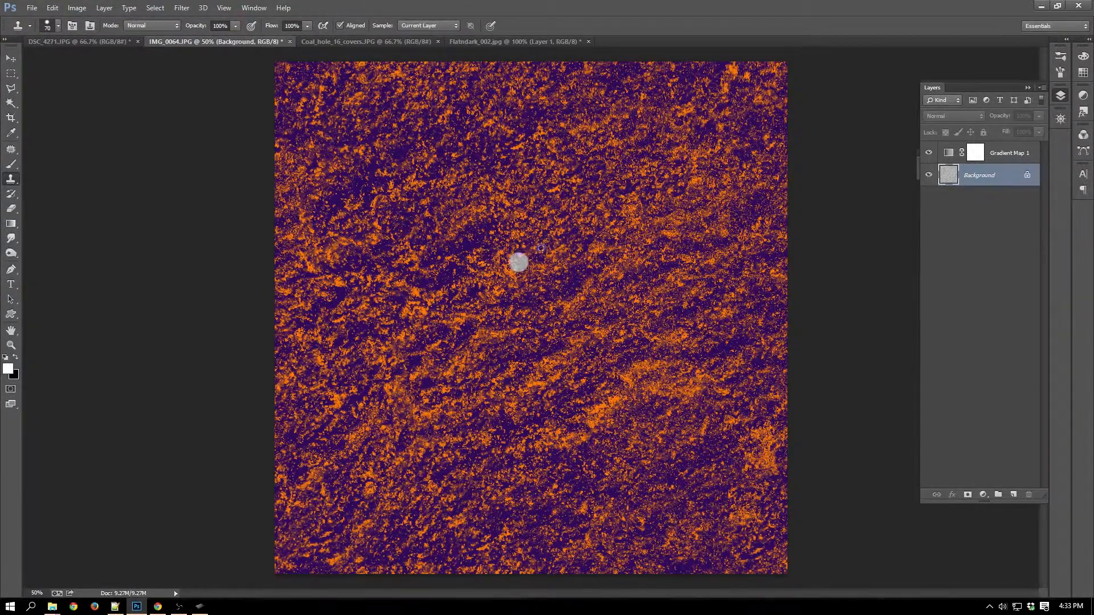
Clone even rock over the dark patches in the upper-left and centre-left parts of the texture, and hide the gradient map.
mouse_move(465, 245)
mouse_down()
mouse_move(480, 240)
mouse_move(430, 253)
mouse_move(441, 272)
mouse_up()
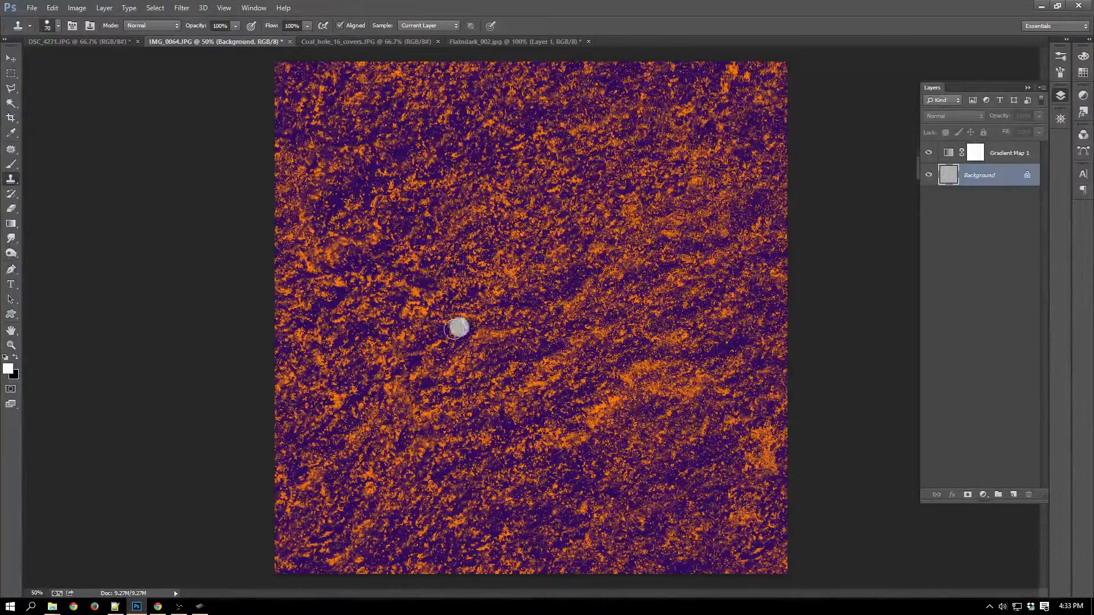
drag(459, 327, 439, 335)
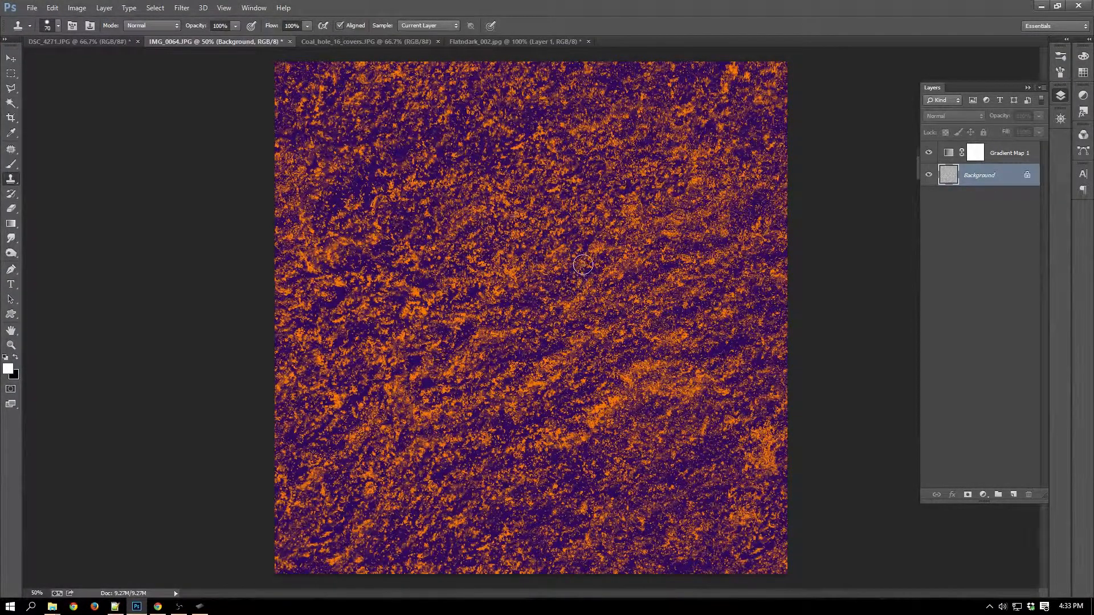
mouse_move(374, 179)
mouse_down()
mouse_move(448, 195)
mouse_move(514, 288)
mouse_move(373, 190)
mouse_move(349, 193)
mouse_move(374, 165)
mouse_move(389, 178)
mouse_move(377, 169)
mouse_move(333, 202)
mouse_up()
alt+click(515, 283)
drag(403, 216, 390, 230)
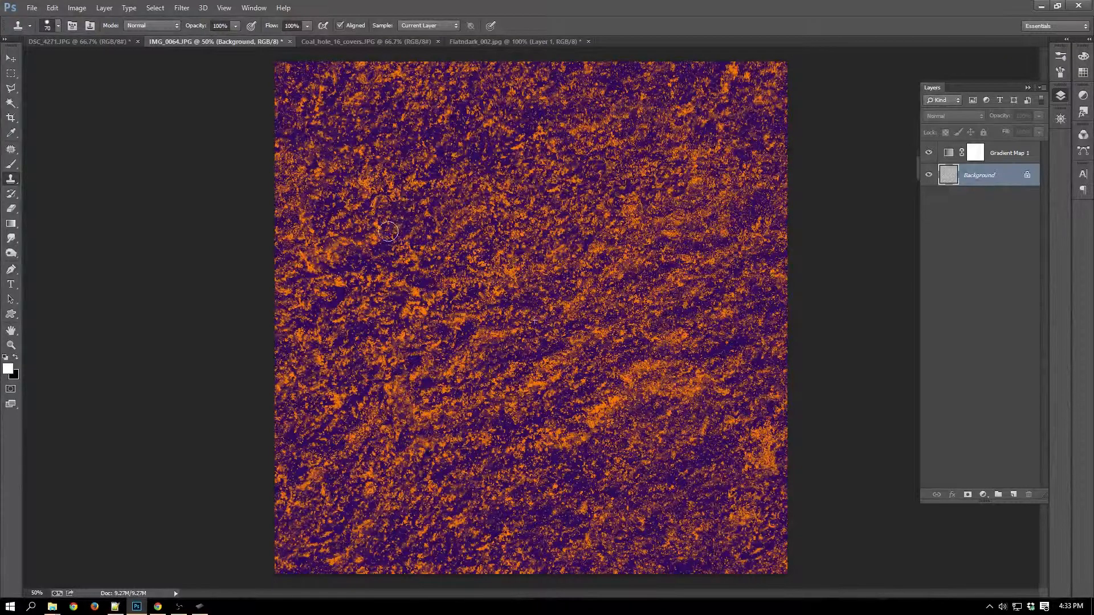
mouse_move(424, 174)
mouse_down()
mouse_move(434, 154)
mouse_move(433, 171)
mouse_up()
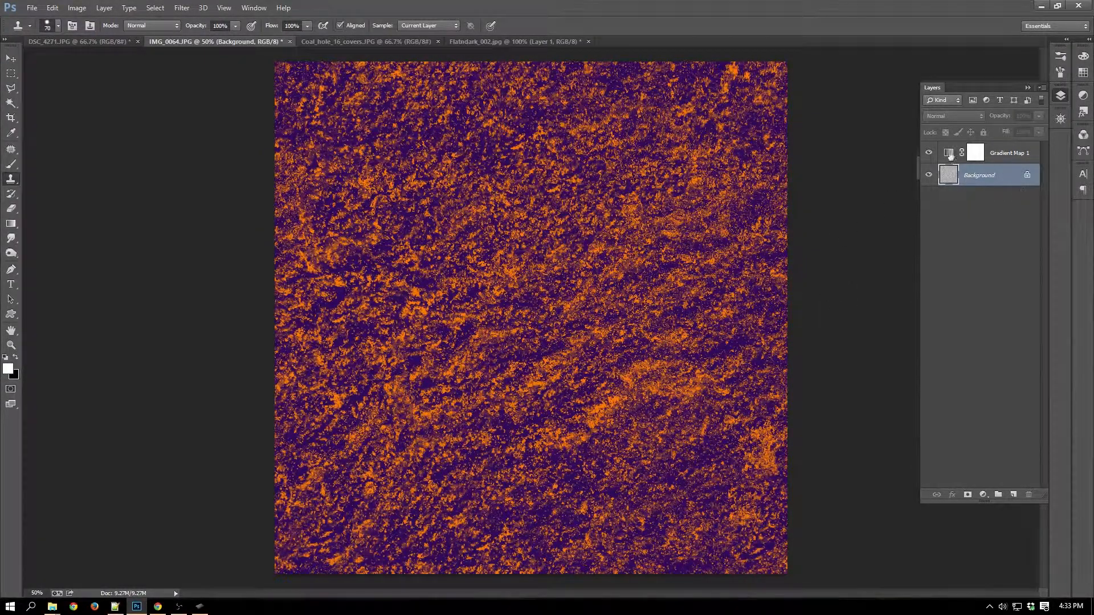
click(928, 153)
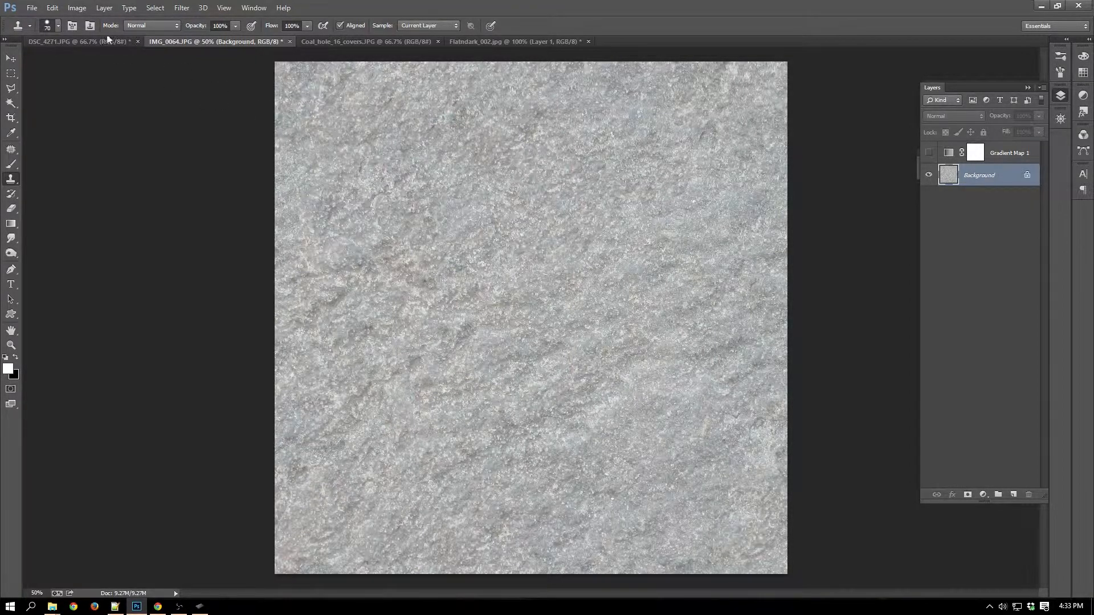
Resize the image to 1024 × 1024 pixels, keeping Nearest Neighbor resampling.
click(78, 8)
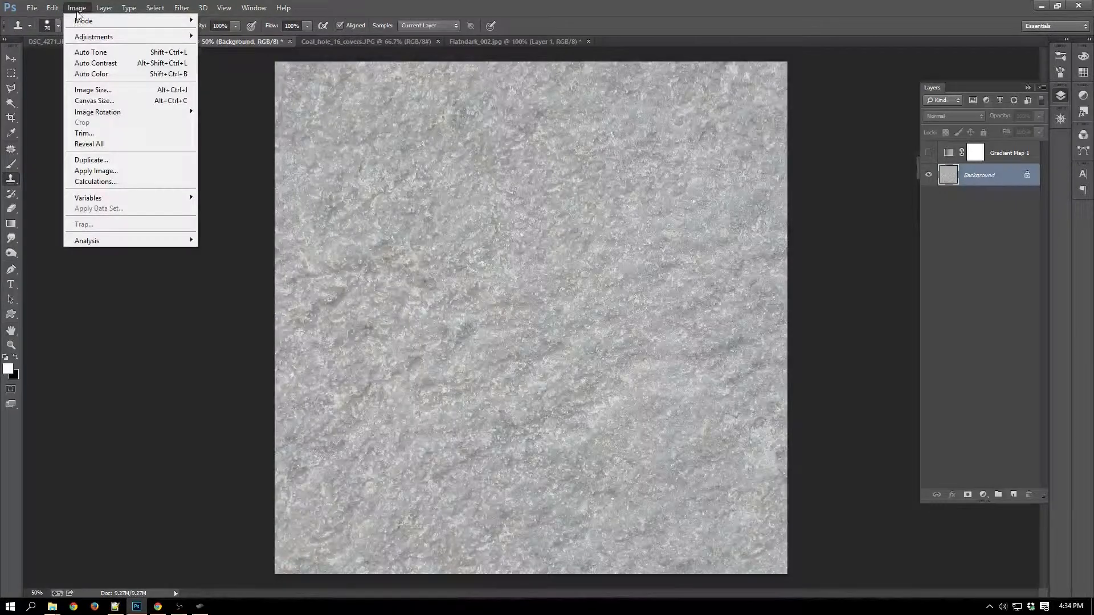
click(113, 90)
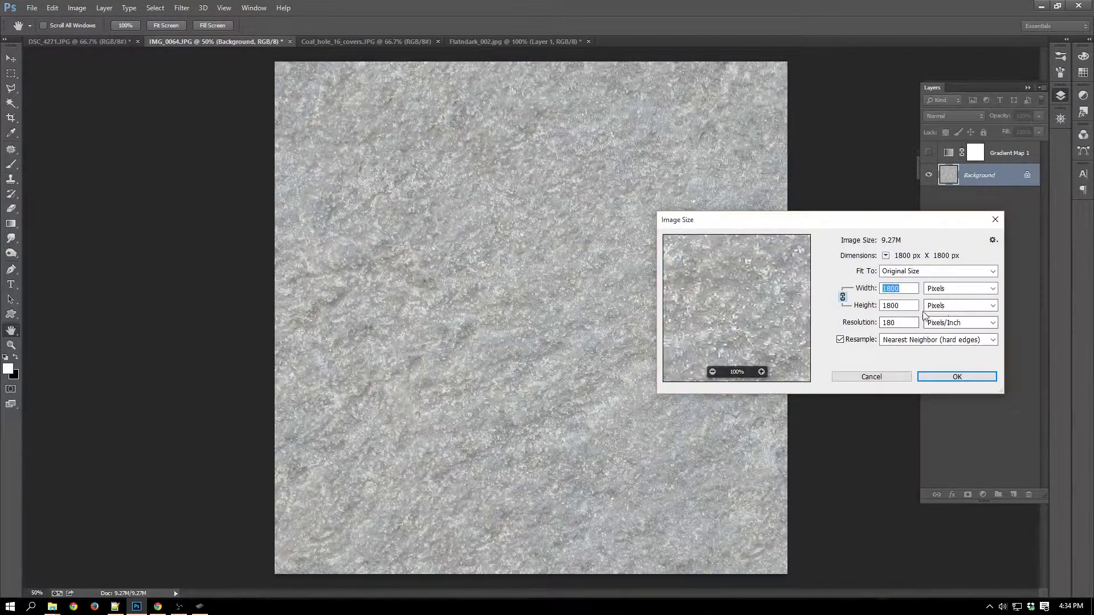
text(1)
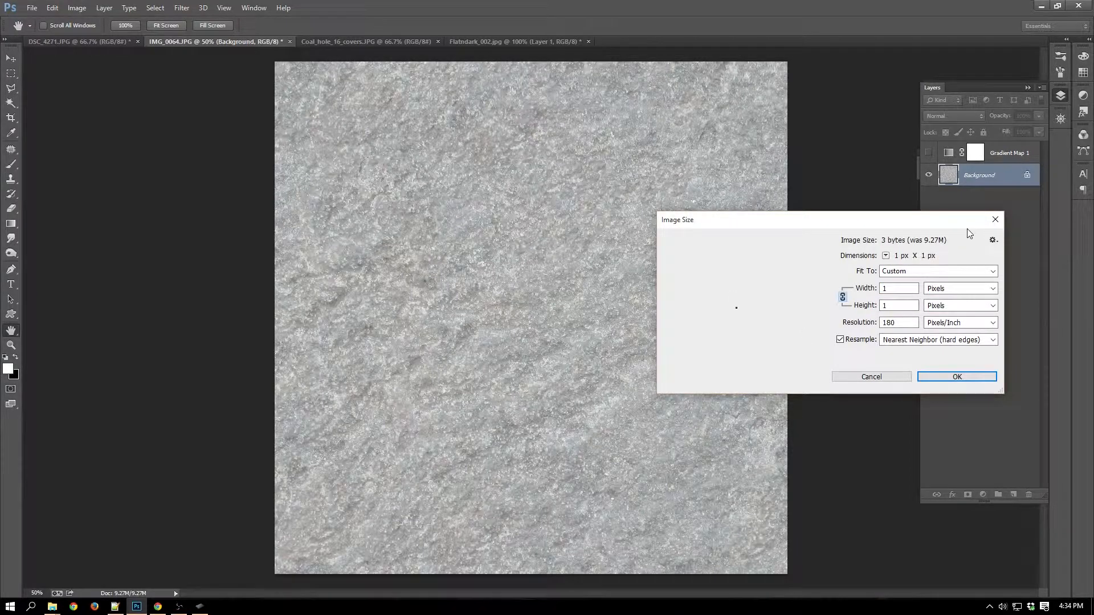
text(024)
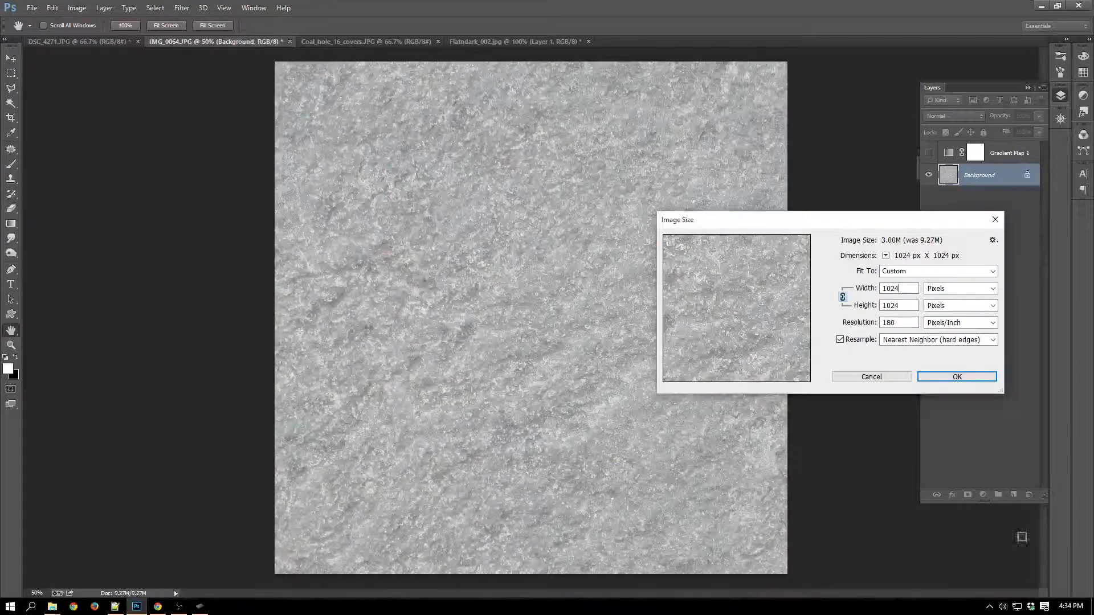
click(966, 377)
key(s)
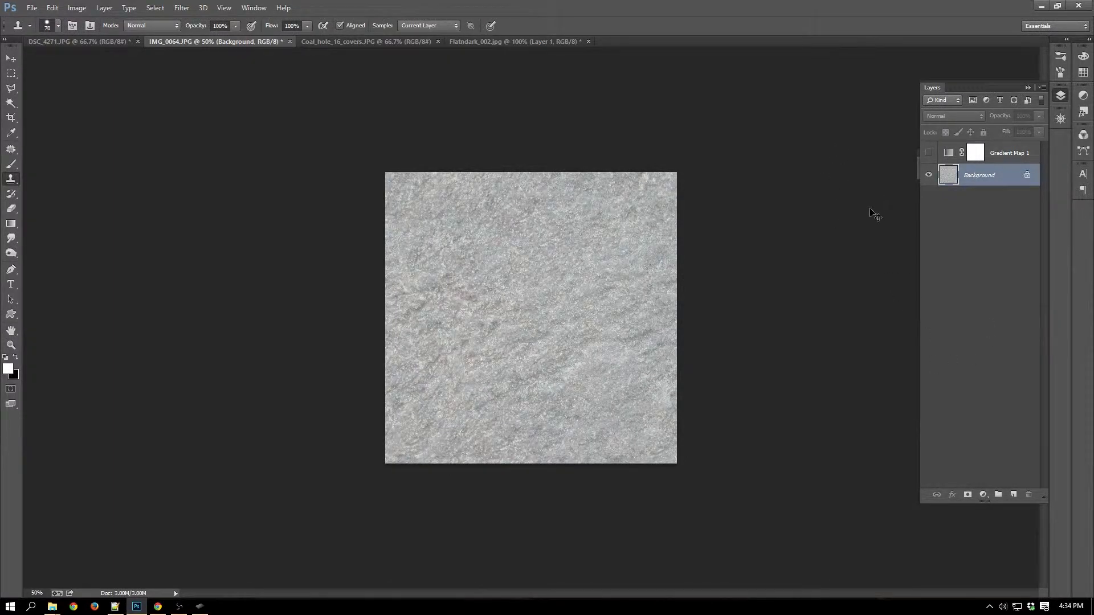
key(ctrl+1)
key(ctrl+minus)
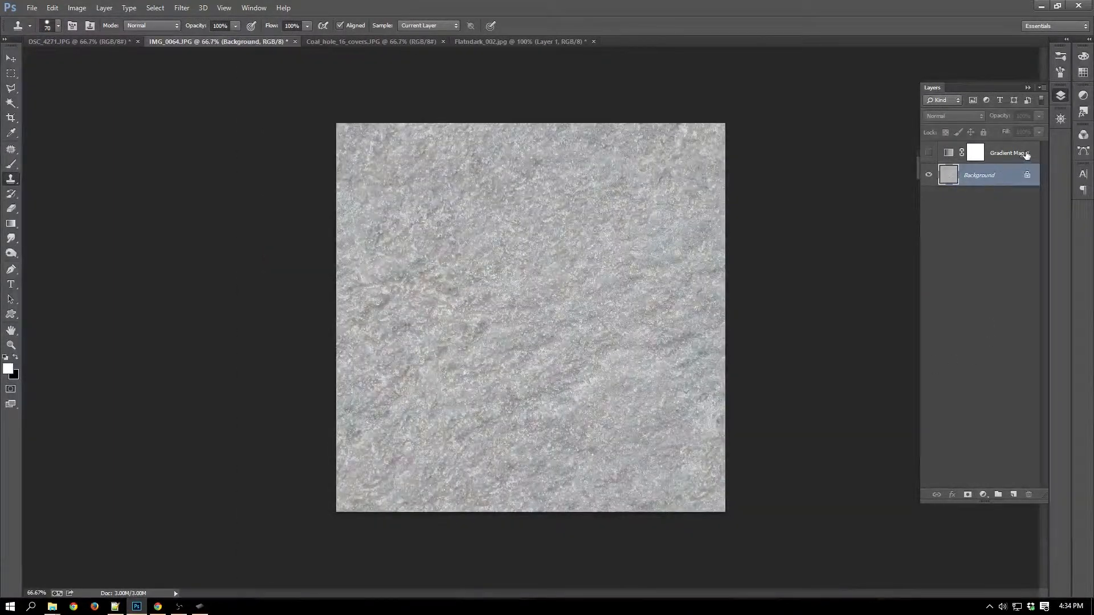
Delete the Gradient Map 1 layer and duplicate the Background layer.
drag(1025, 154, 1028, 494)
drag(1011, 155, 1014, 491)
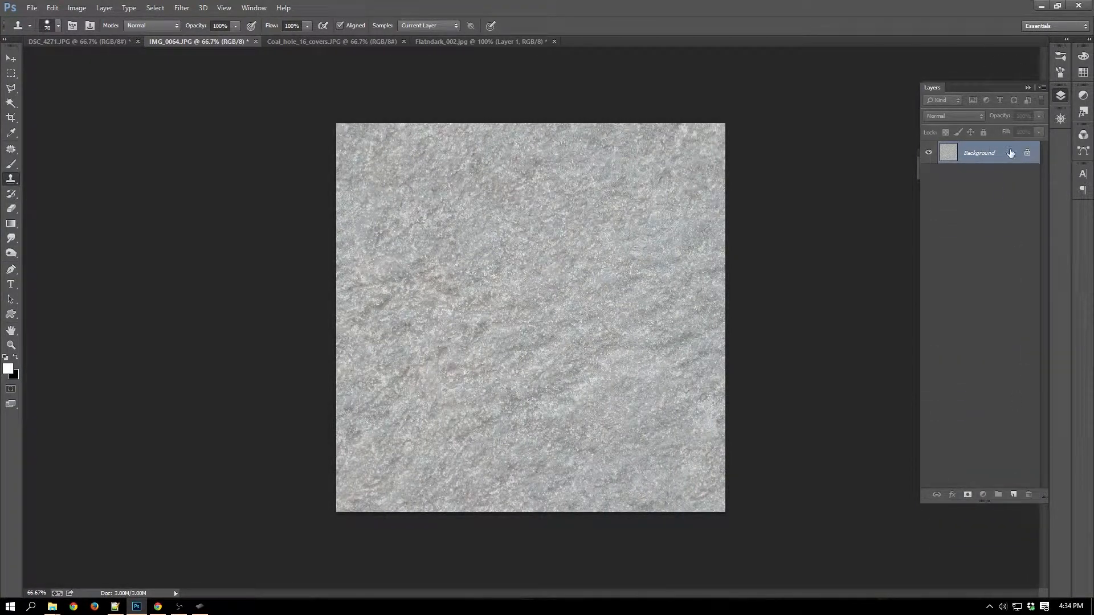
drag(1007, 164, 1013, 494)
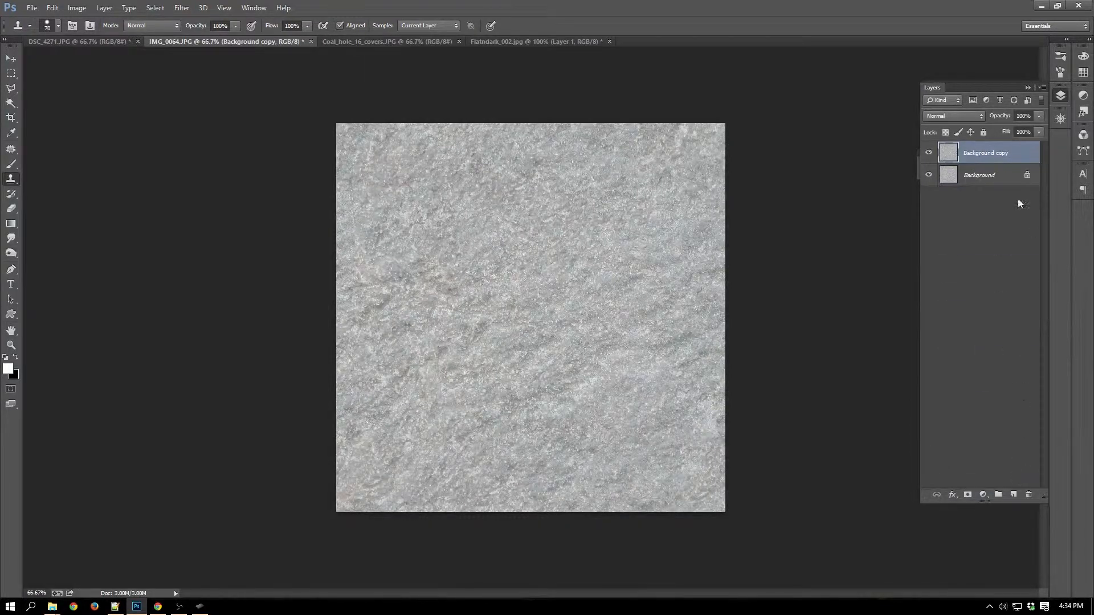
Set the Background copy layer to Multiply blending at 61% opacity.
click(976, 116)
click(966, 167)
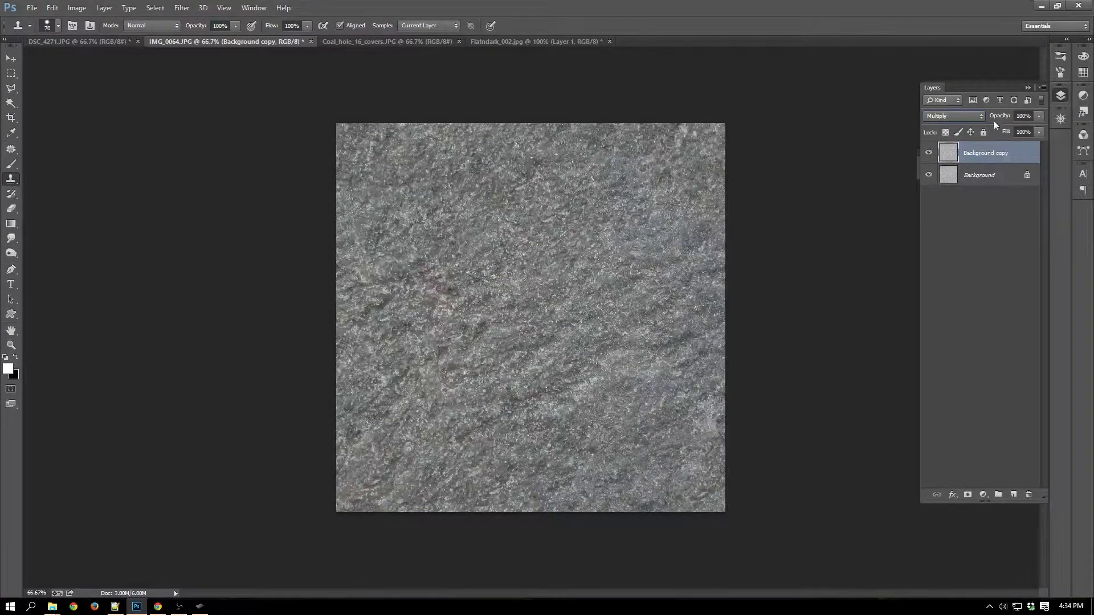
click(1037, 116)
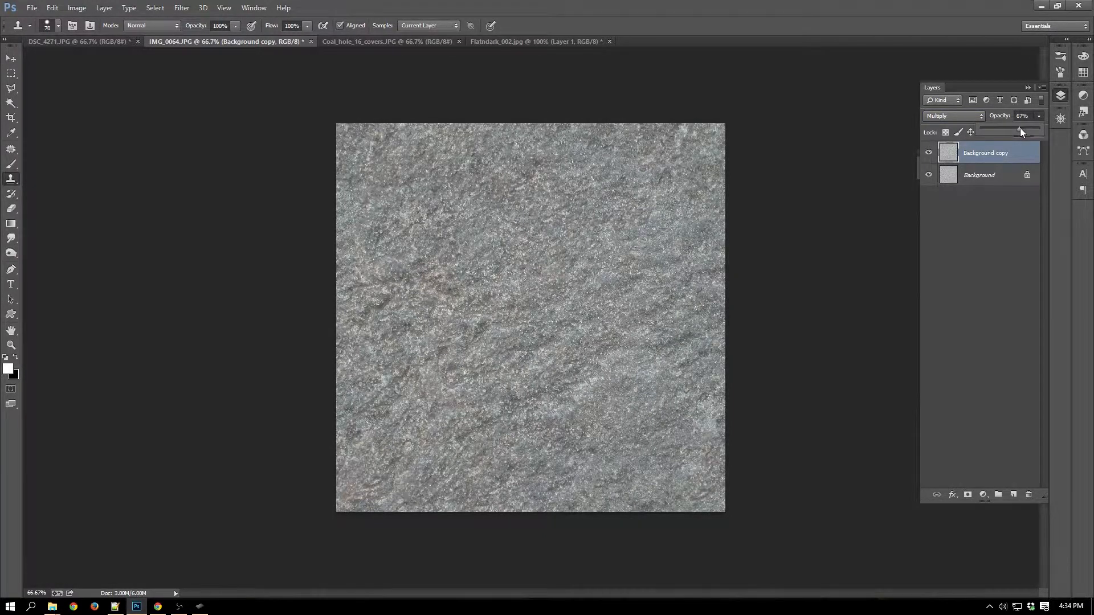
drag(1016, 129, 1016, 129)
click(994, 225)
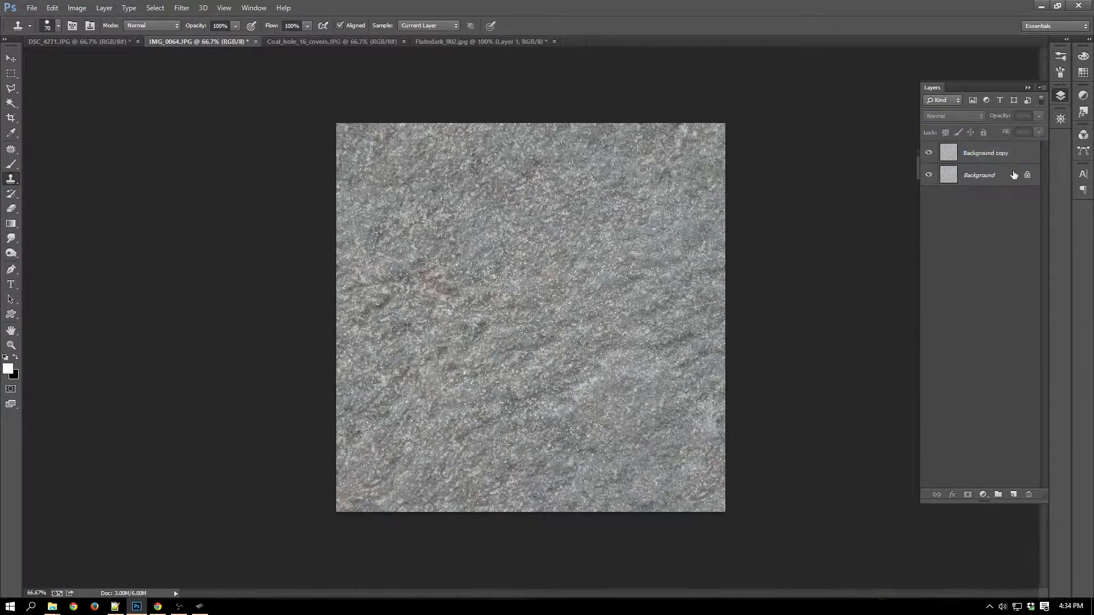
click(1019, 153)
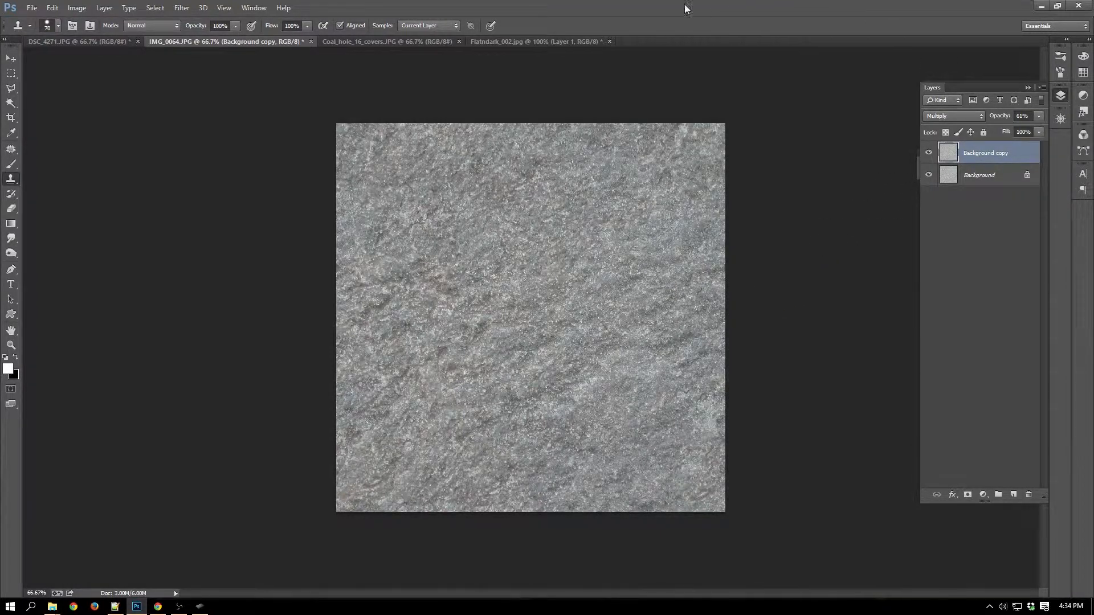
Switch to the Coal_hole_16_covers.JPG document and bring the square lattice cover into close view.
click(420, 44)
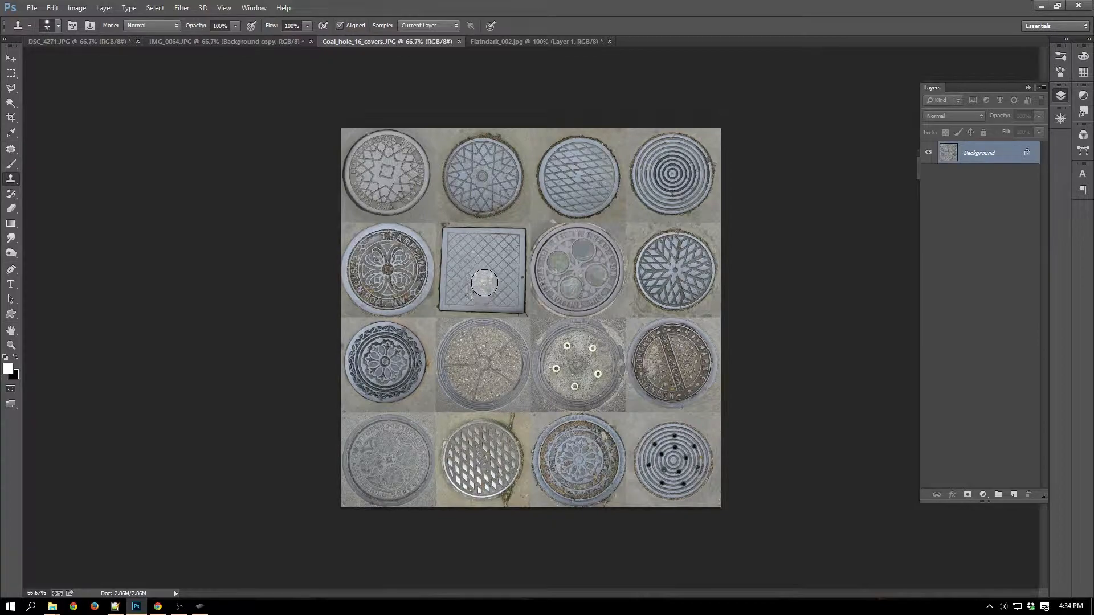
key(ctrl+plus)
key(ctrl+plus)
key(ctrl+plus)
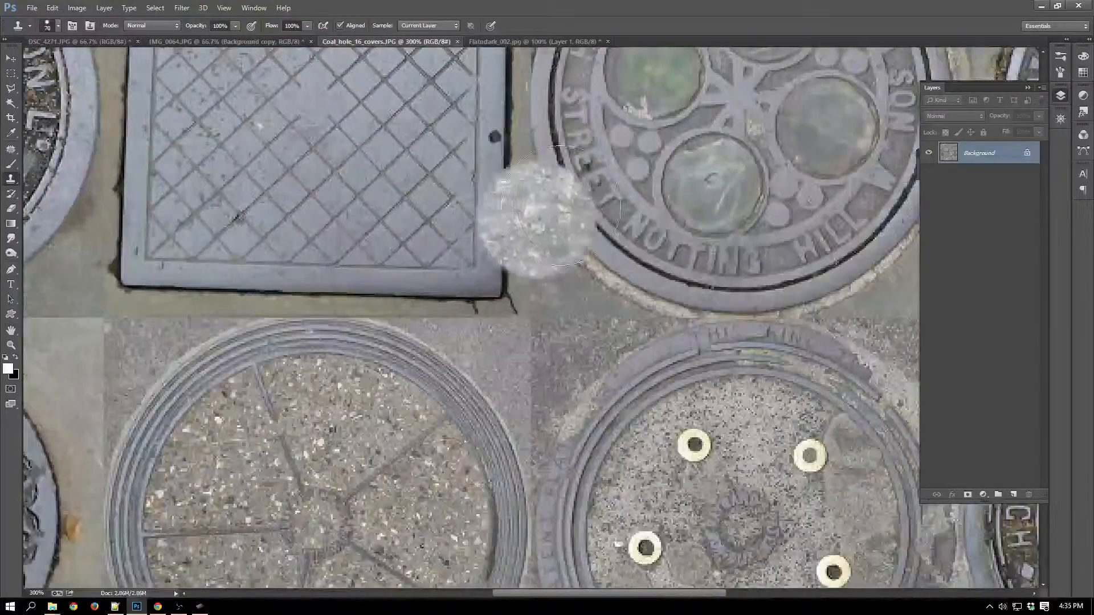
mouse_move(658, 281)
mouse_down()
mouse_move(816, 326)
mouse_move(848, 323)
mouse_up()
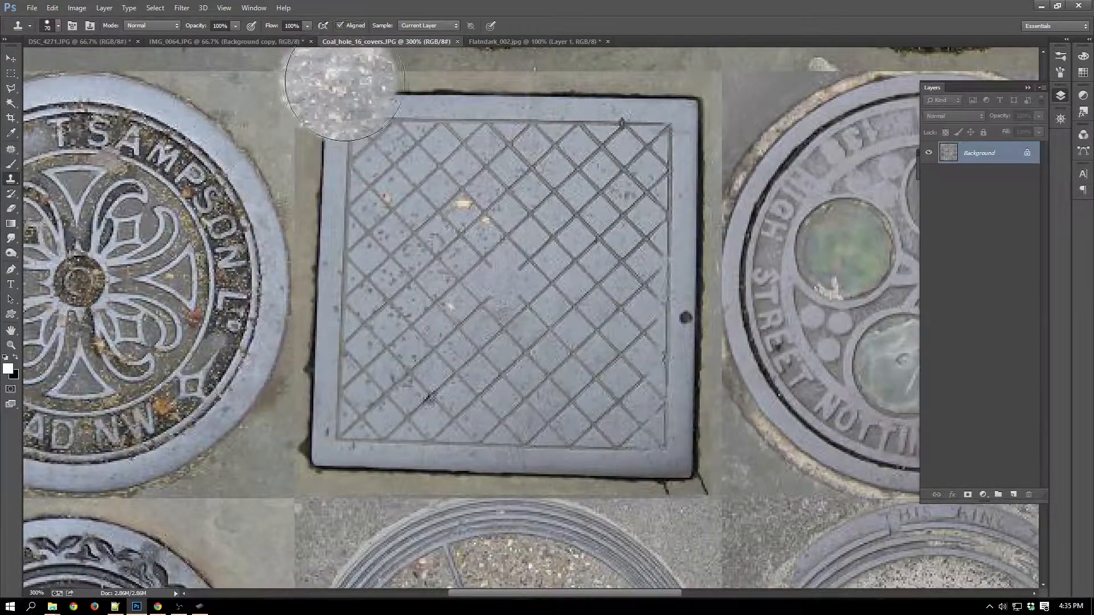
key(b)
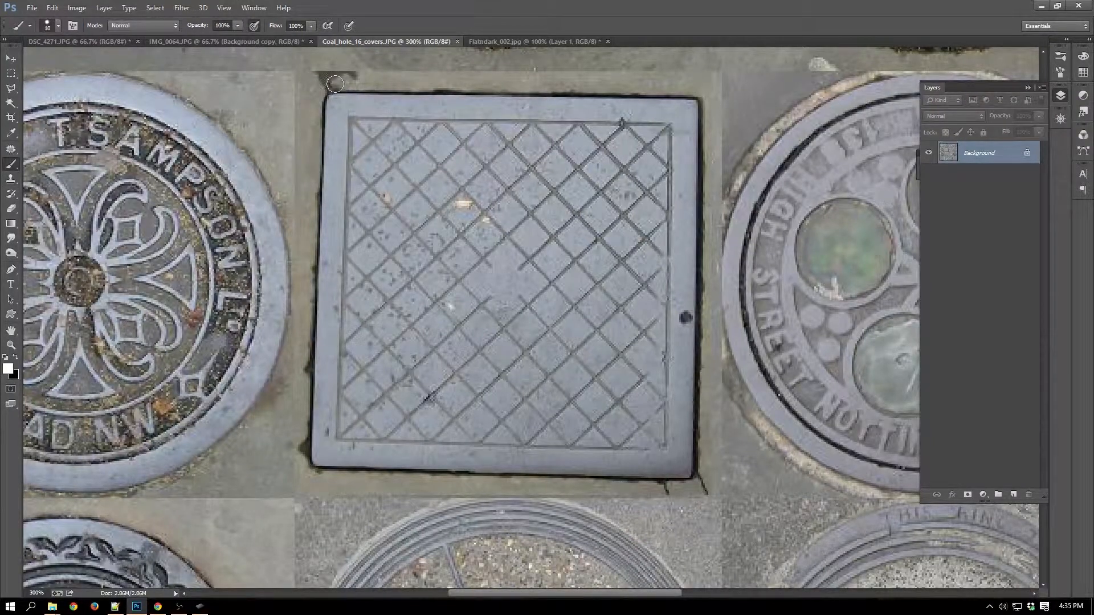
mouse_move(335, 82)
mouse_down()
mouse_move(709, 86)
mouse_move(709, 199)
mouse_move(724, 286)
mouse_move(689, 496)
mouse_move(445, 514)
mouse_move(279, 487)
mouse_up()
key(ctrl+z)
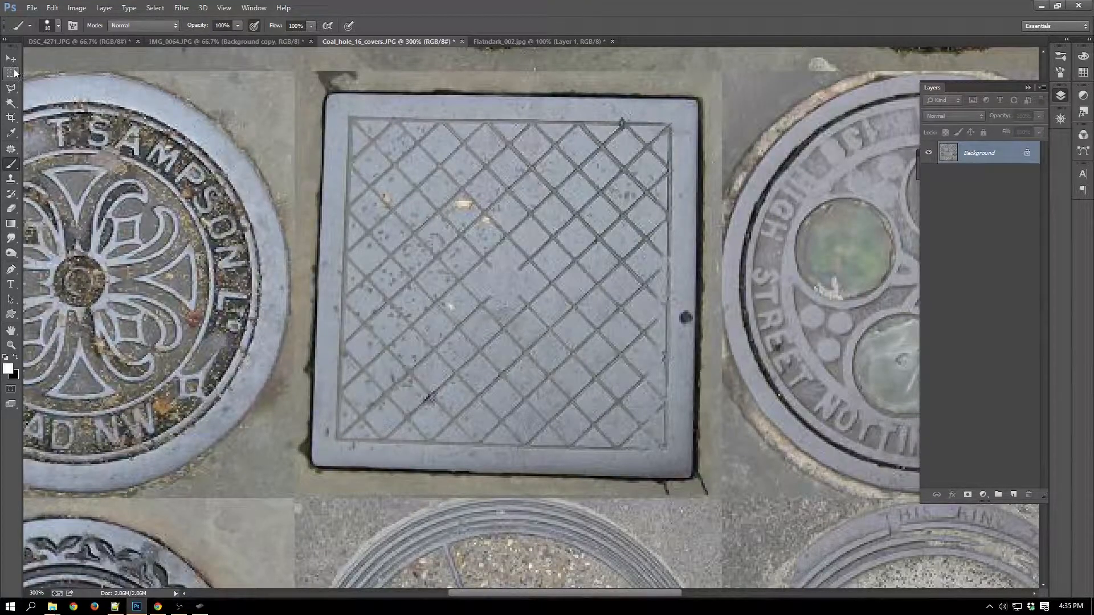
click(11, 118)
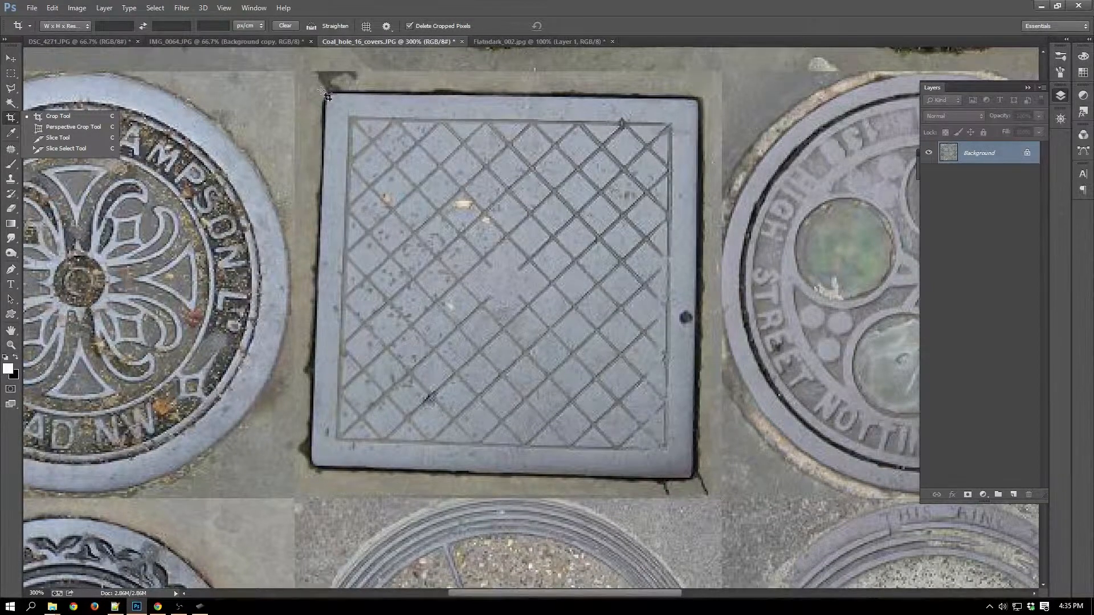
drag(336, 91, 702, 488)
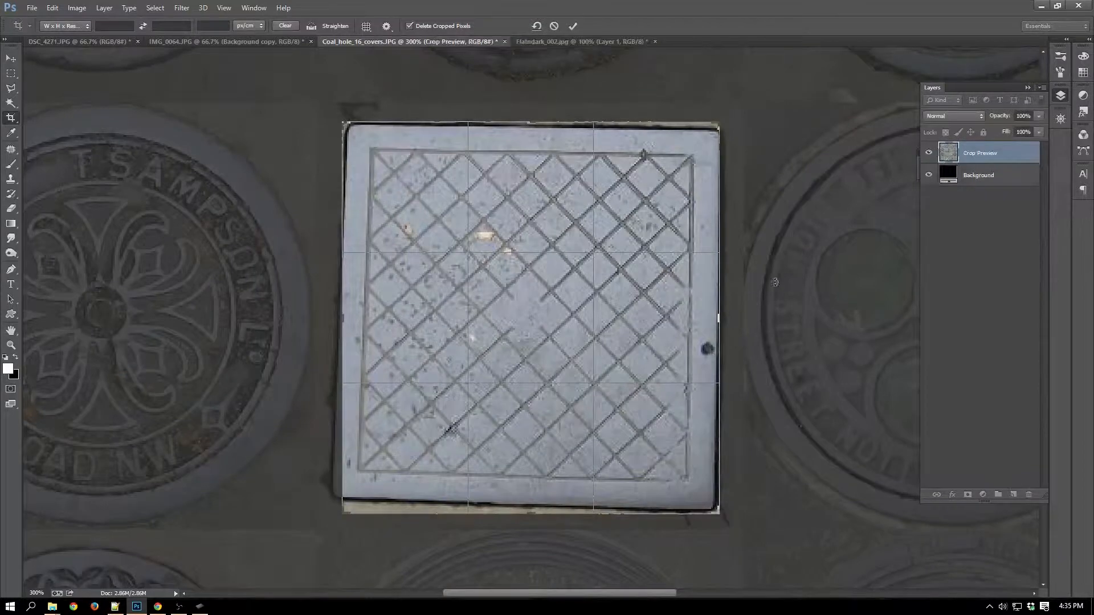
right_click(680, 293)
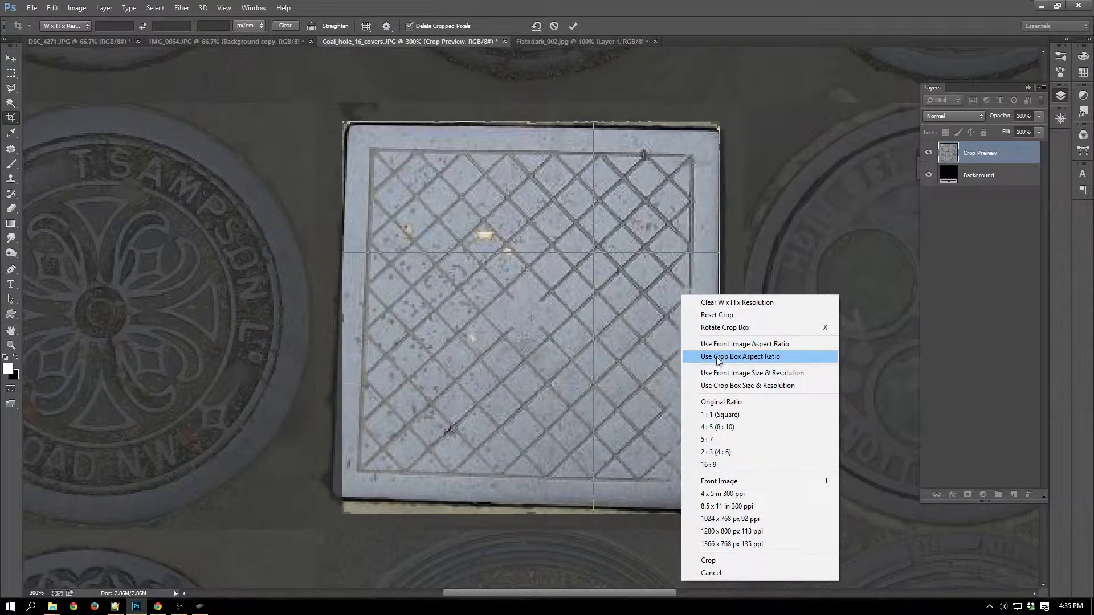
click(720, 242)
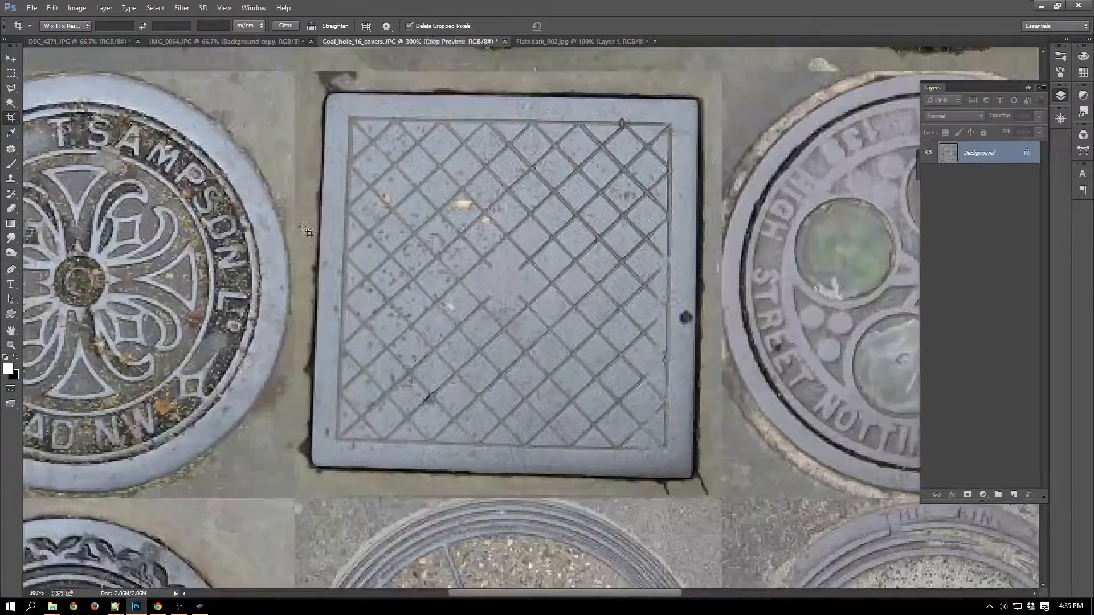
key(Return)
Perspective-crop the image to the square lattice cover, fitting the crop corners to the cover's four outer corners.
right_click(11, 120)
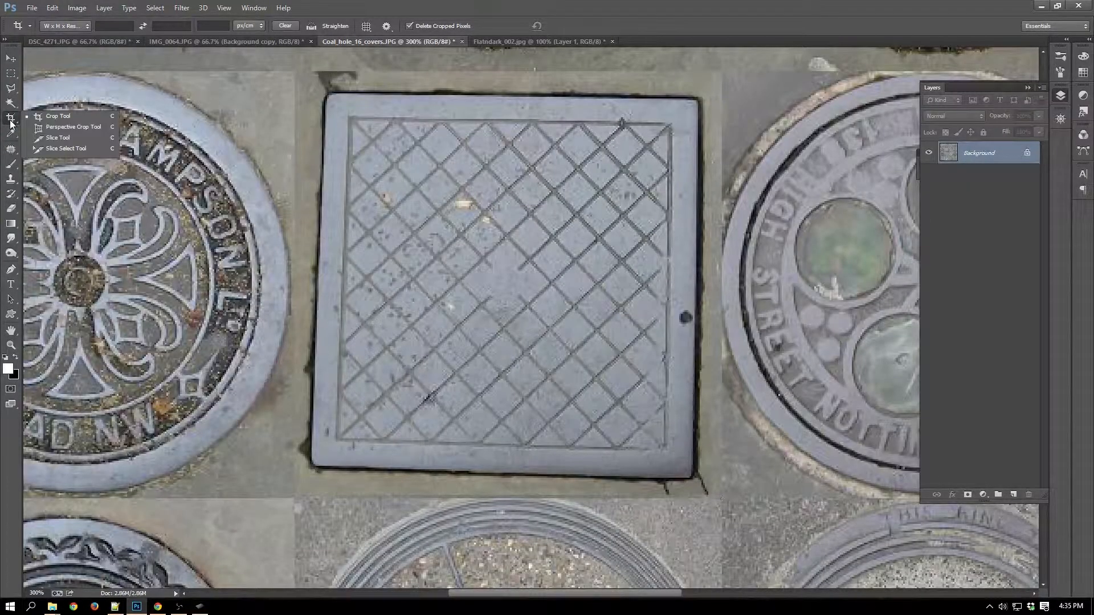
click(63, 127)
drag(333, 97, 723, 499)
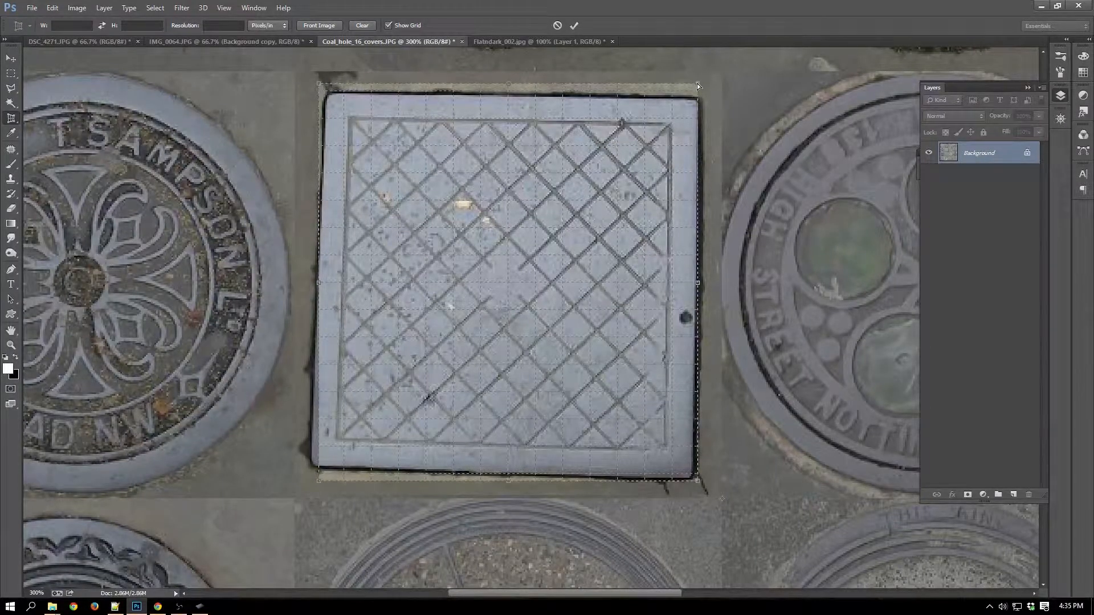
drag(697, 84, 704, 97)
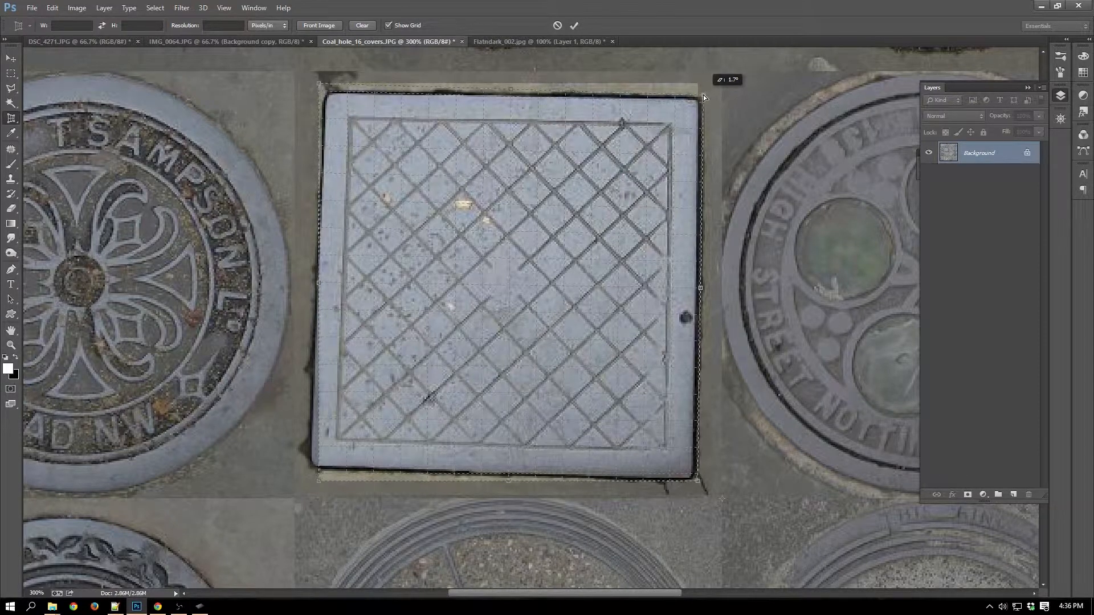
drag(703, 95, 703, 94)
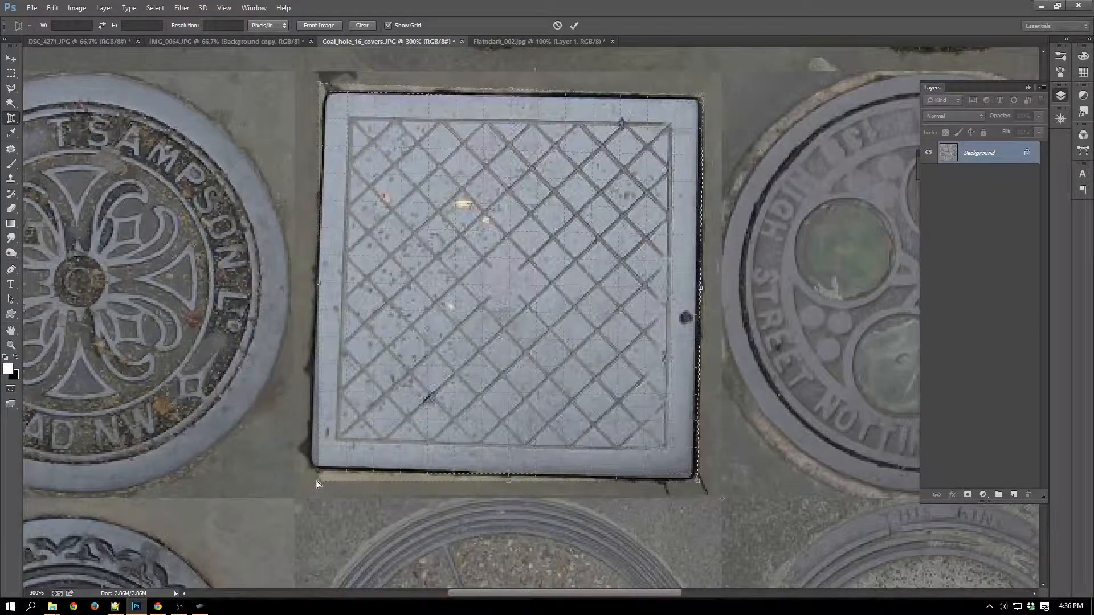
drag(317, 472, 304, 473)
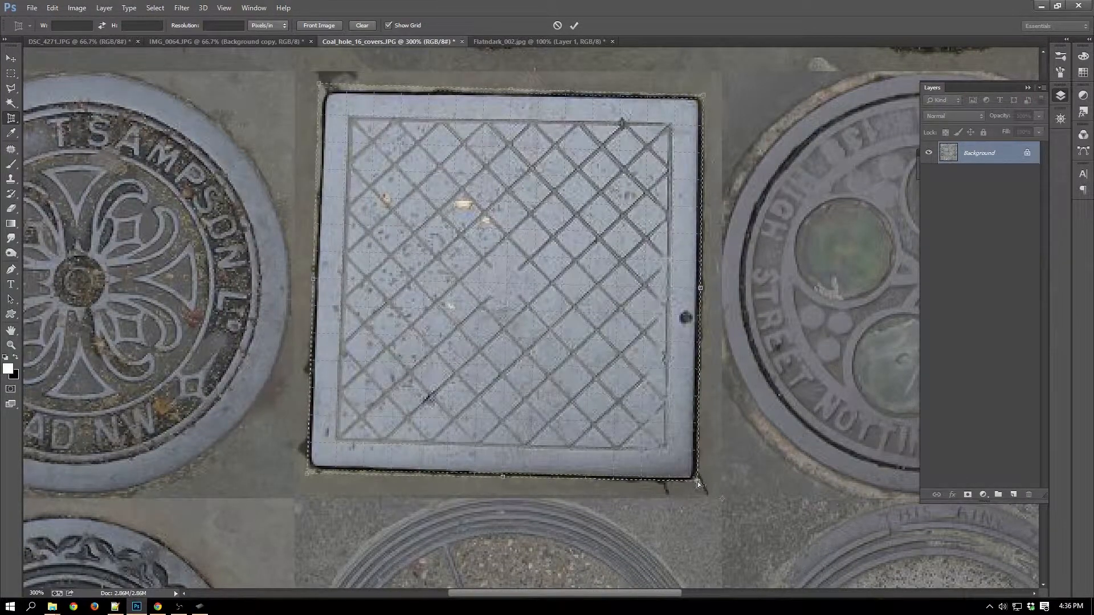
drag(697, 481, 697, 480)
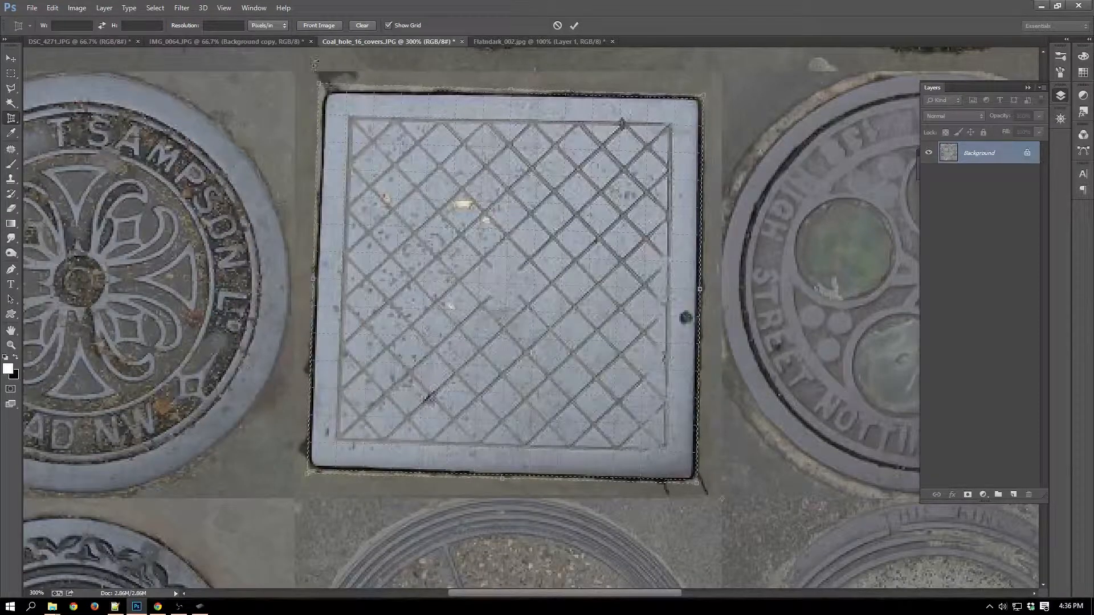
drag(318, 85, 322, 87)
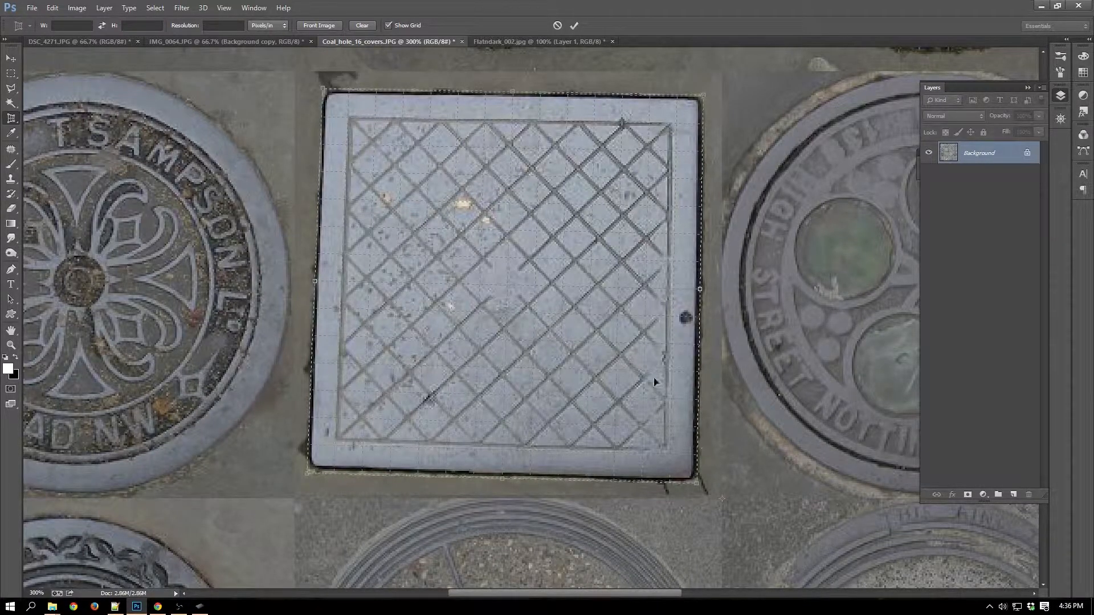
key(Return)
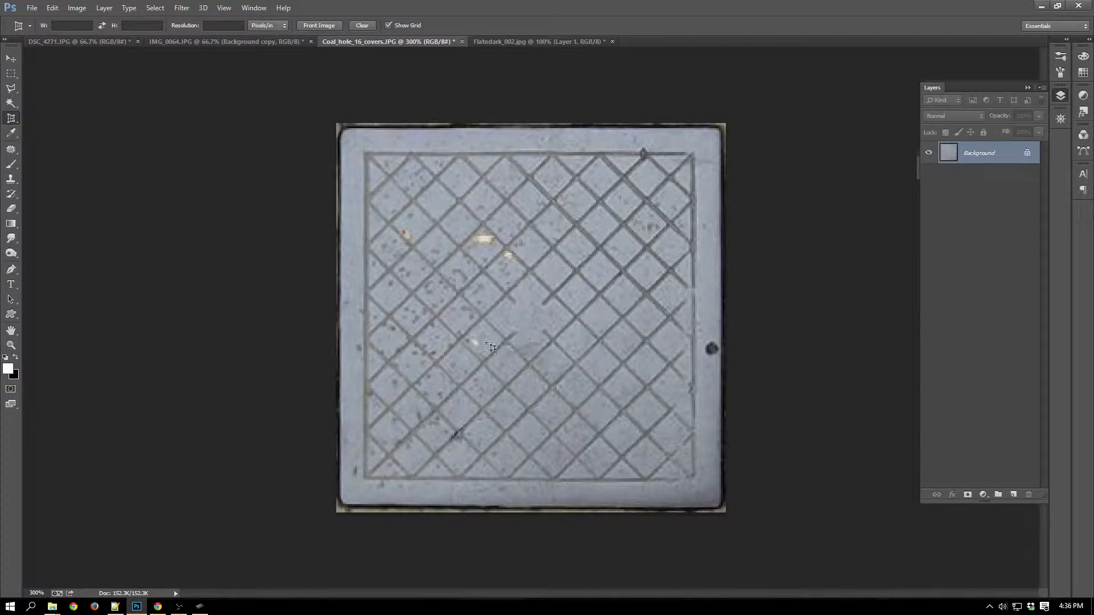
Convert the Background into the regular layer Layer 0 and enlarge the canvas to 300 × 300 pixels.
double_click(1008, 156)
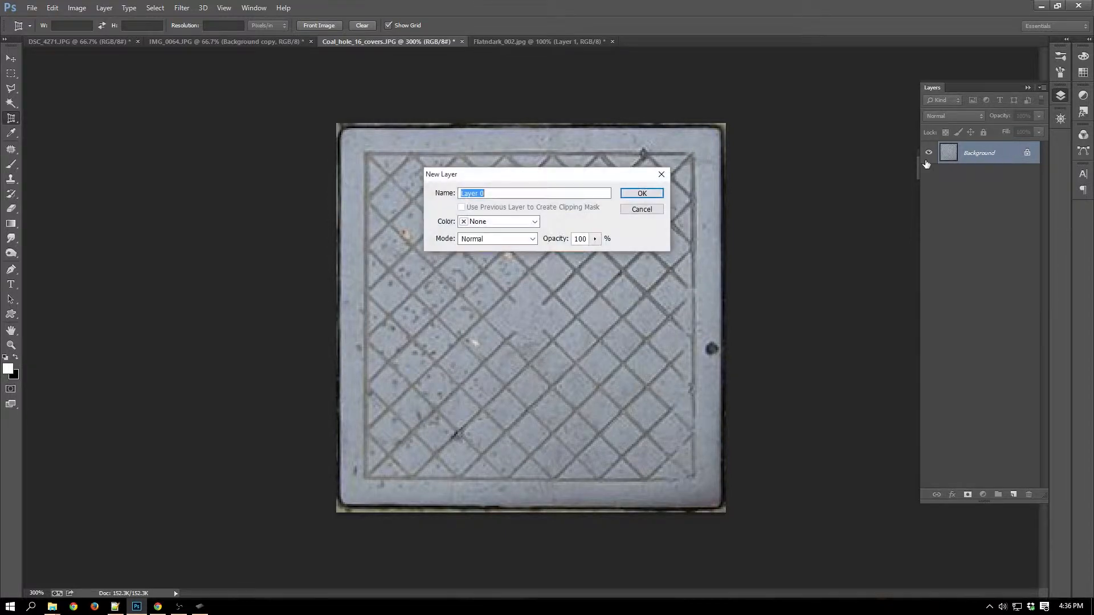
click(643, 194)
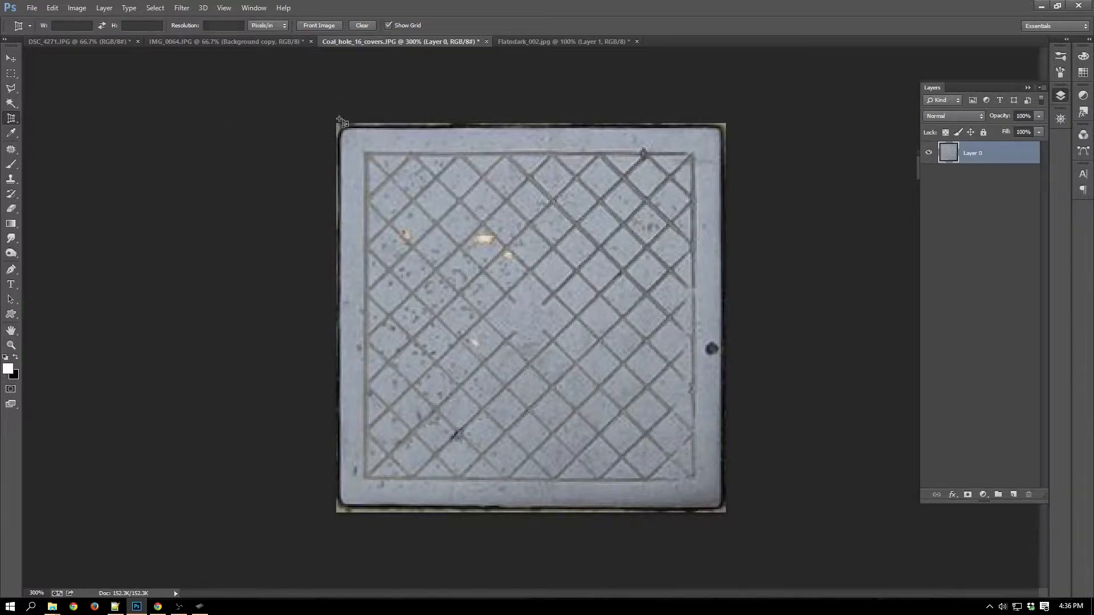
key(alt+i)
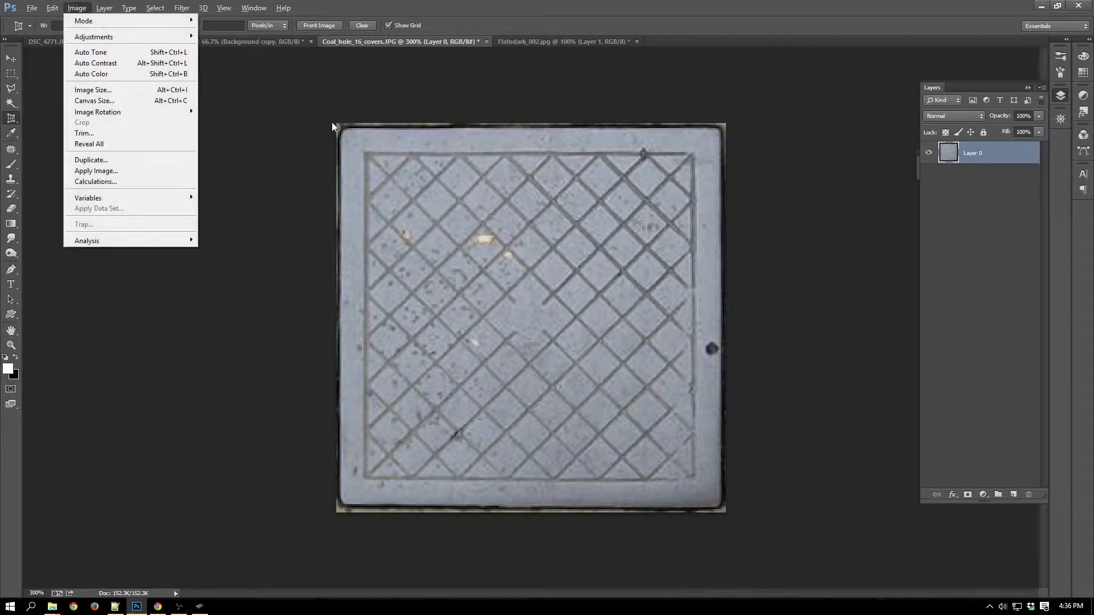
click(130, 100)
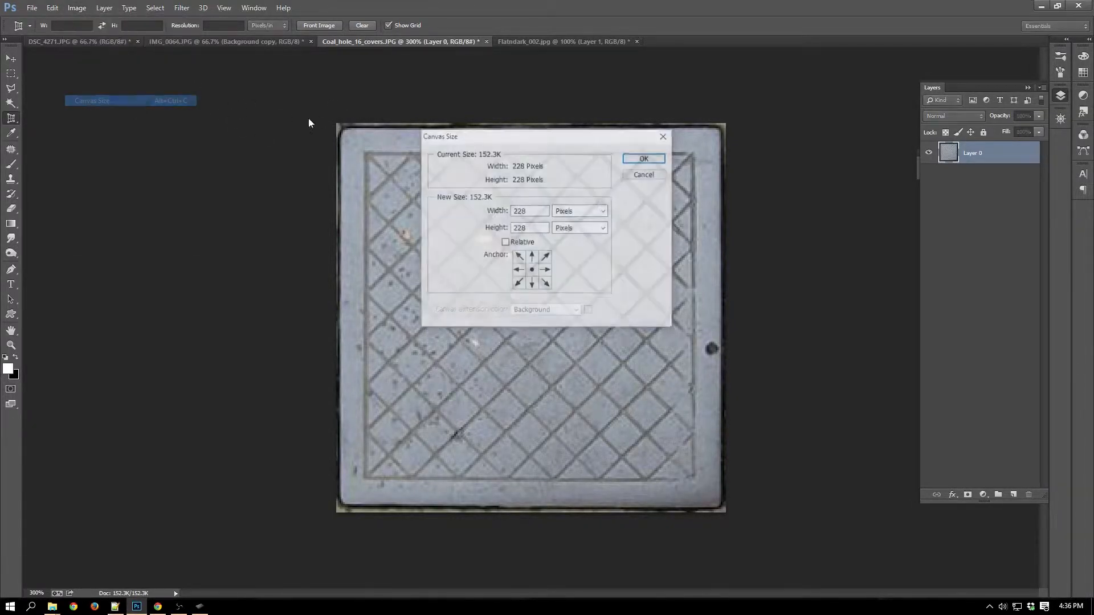
click(540, 212)
drag(539, 211, 508, 211)
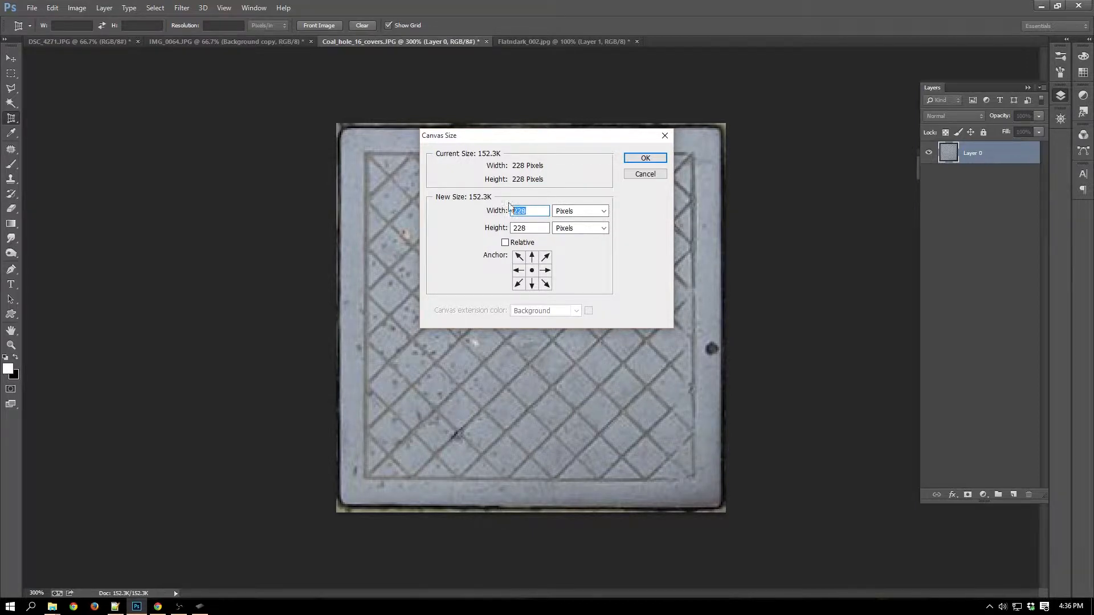
text(300)
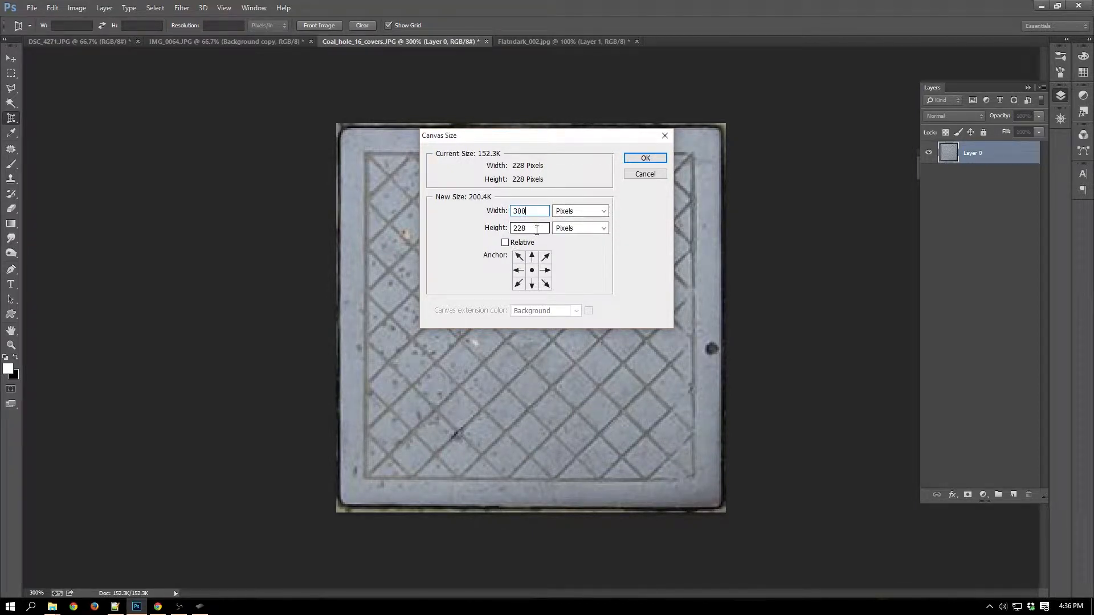
drag(540, 228, 513, 228)
text(300)
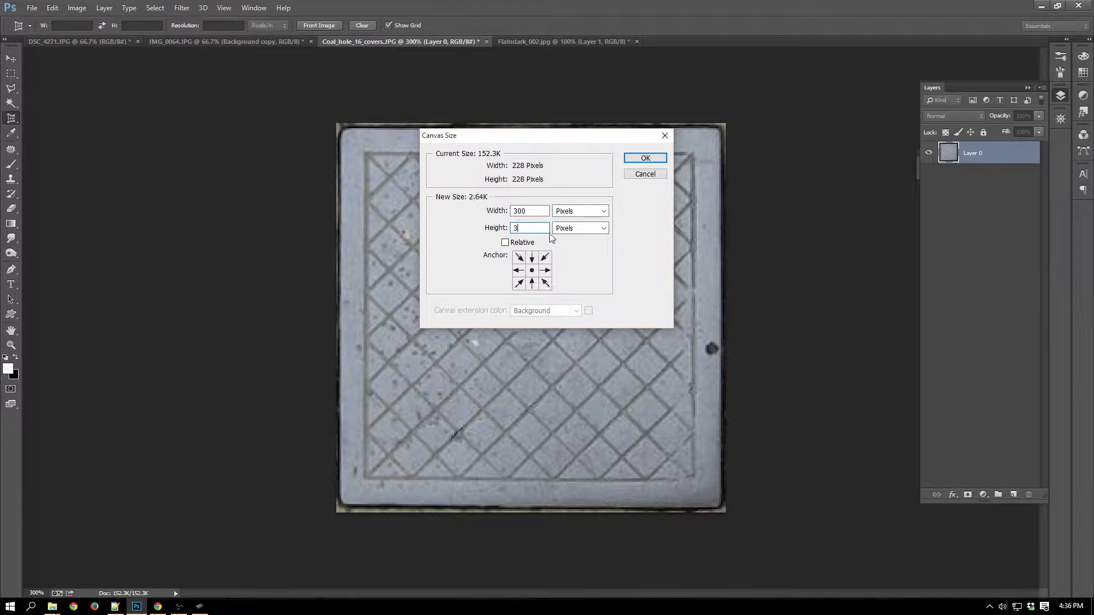
click(646, 159)
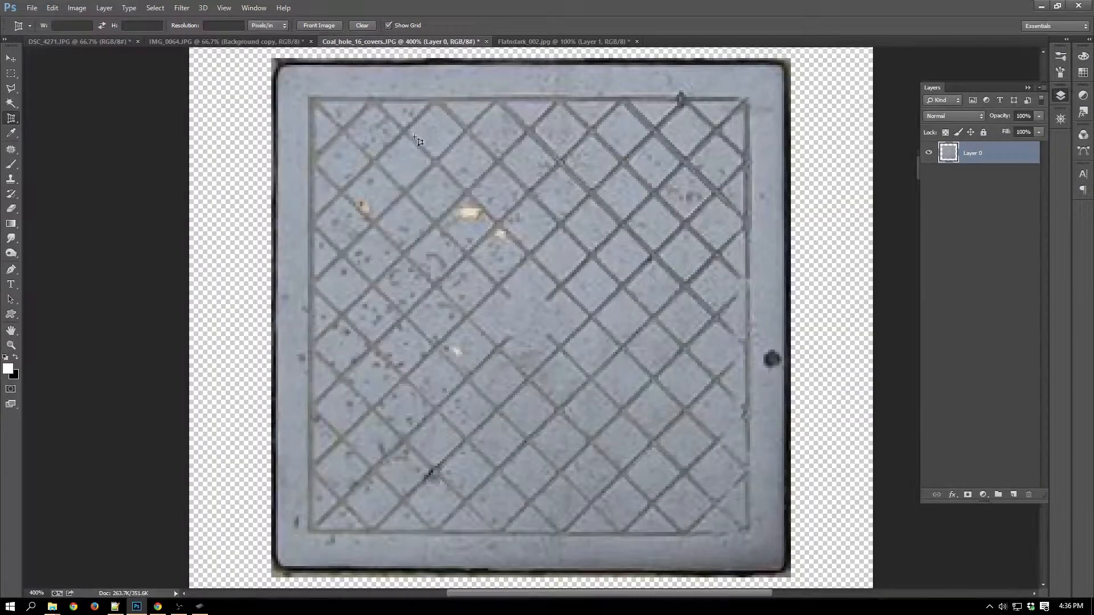
Erase the leftover pavement pixels along the cover's upper edge and around its upper corners.
key(ctrl+plus)
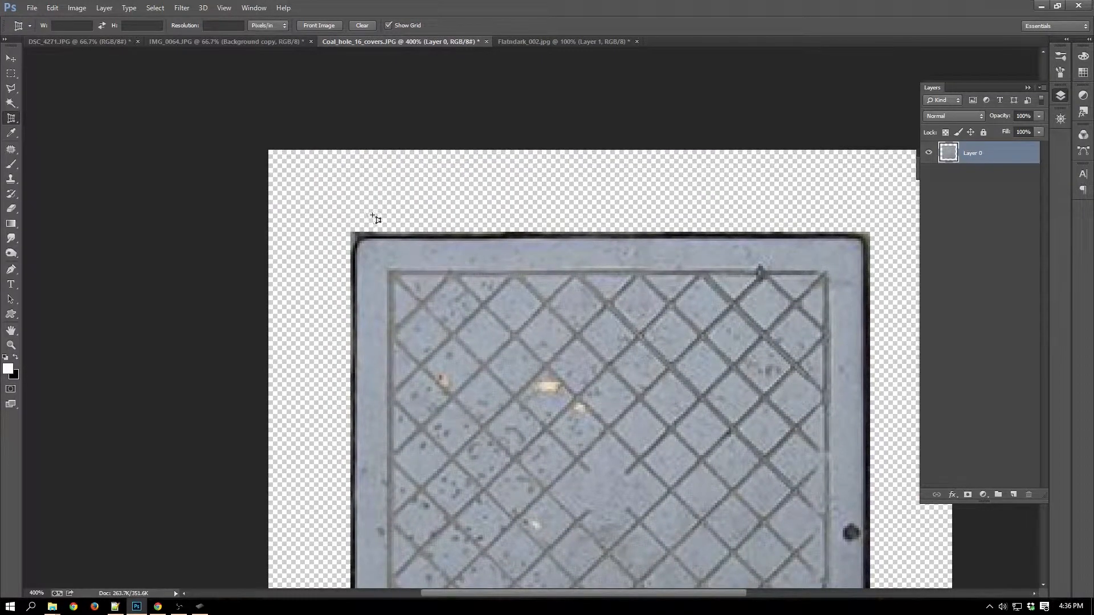
key(e)
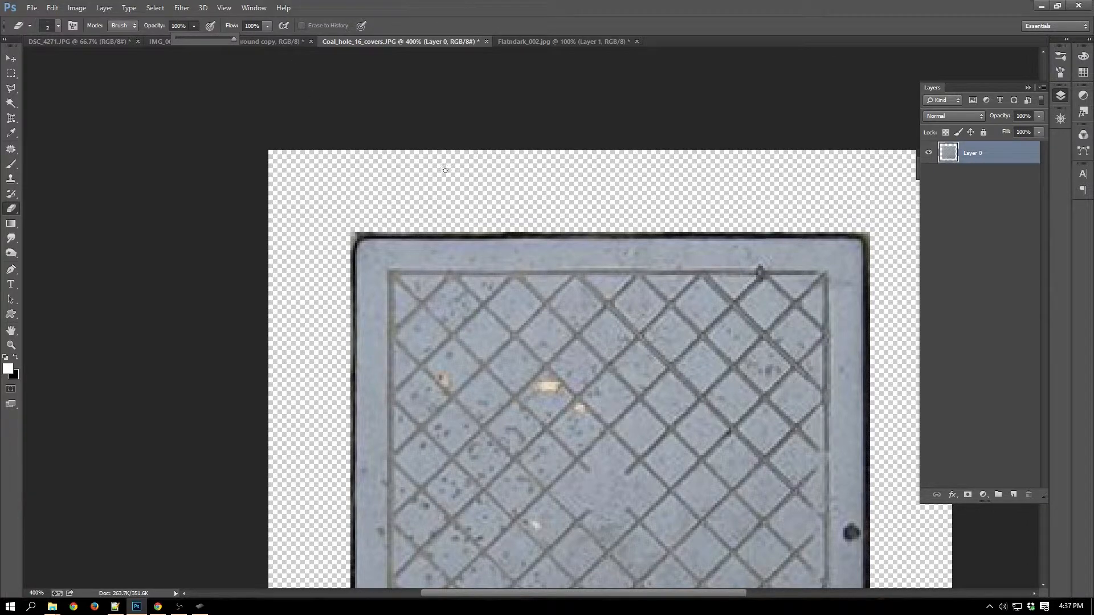
right_click(432, 218)
click(467, 168)
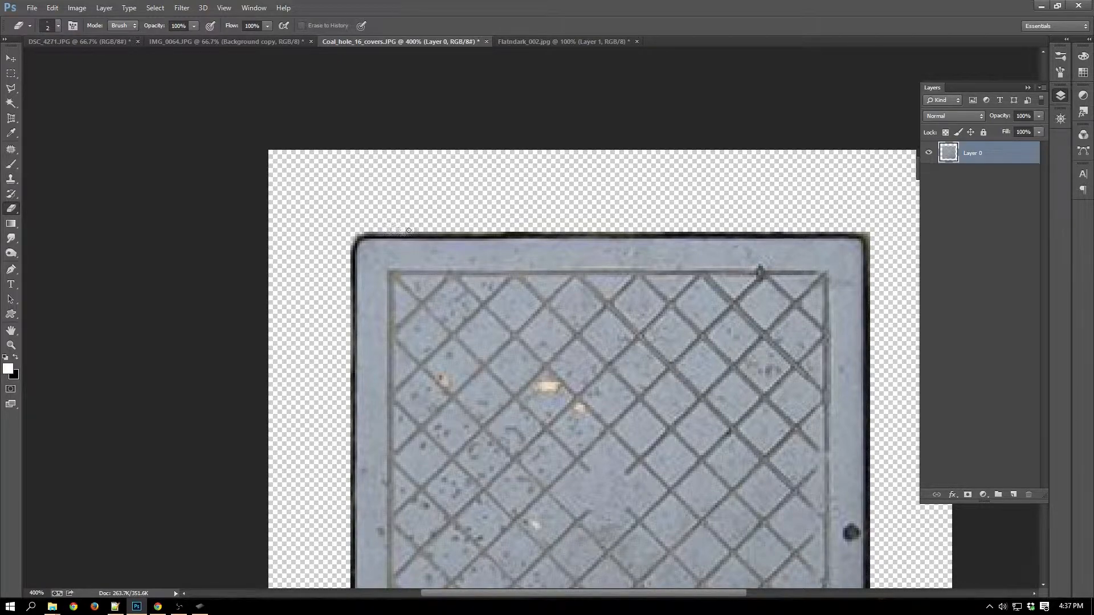
key(ctrl+plus)
key(ctrl+plus)
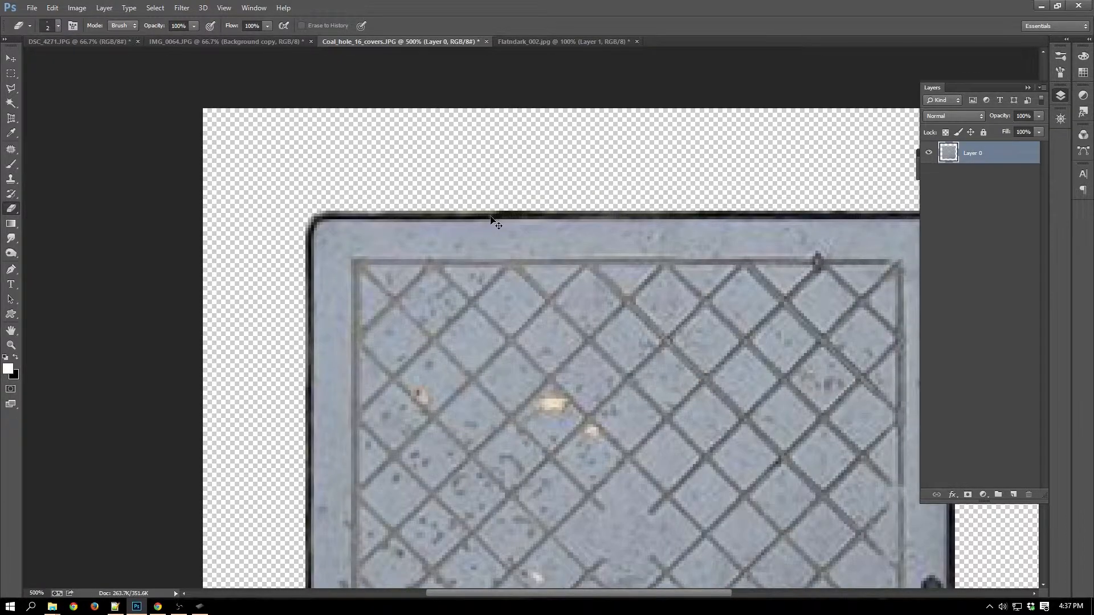
drag(485, 188, 379, 185)
drag(350, 188, 304, 187)
drag(747, 140, 364, 153)
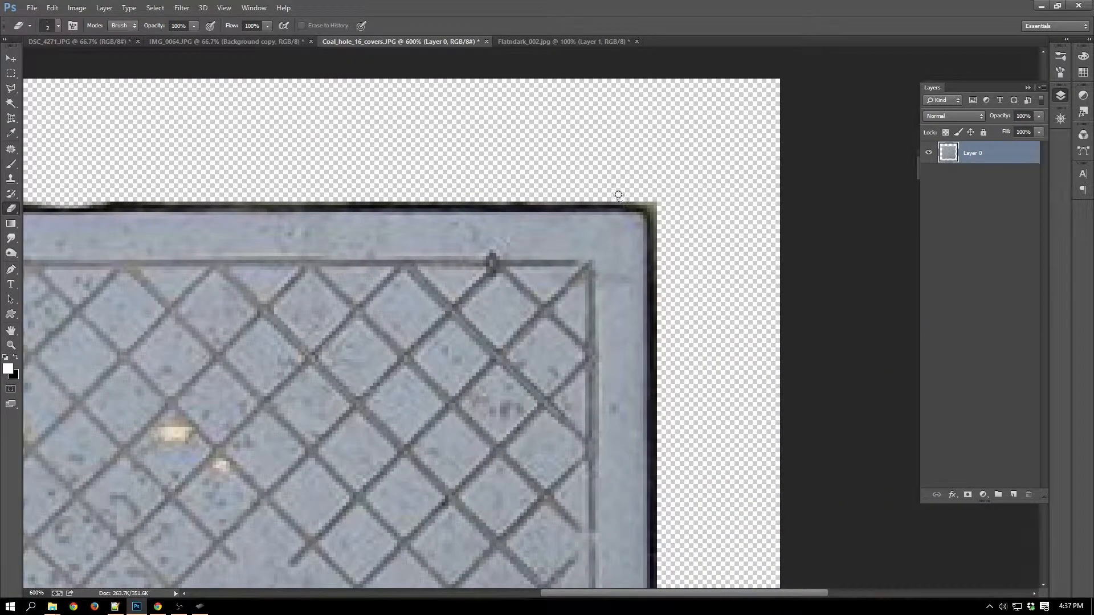
mouse_move(638, 198)
mouse_down()
mouse_move(667, 212)
mouse_move(641, 197)
mouse_move(667, 215)
mouse_move(658, 228)
mouse_move(651, 191)
mouse_up()
Erase the leftover pavement pixels along the cover's lower edge and around its lower corners.
drag(705, 356, 657, 37)
drag(646, 335, 625, 106)
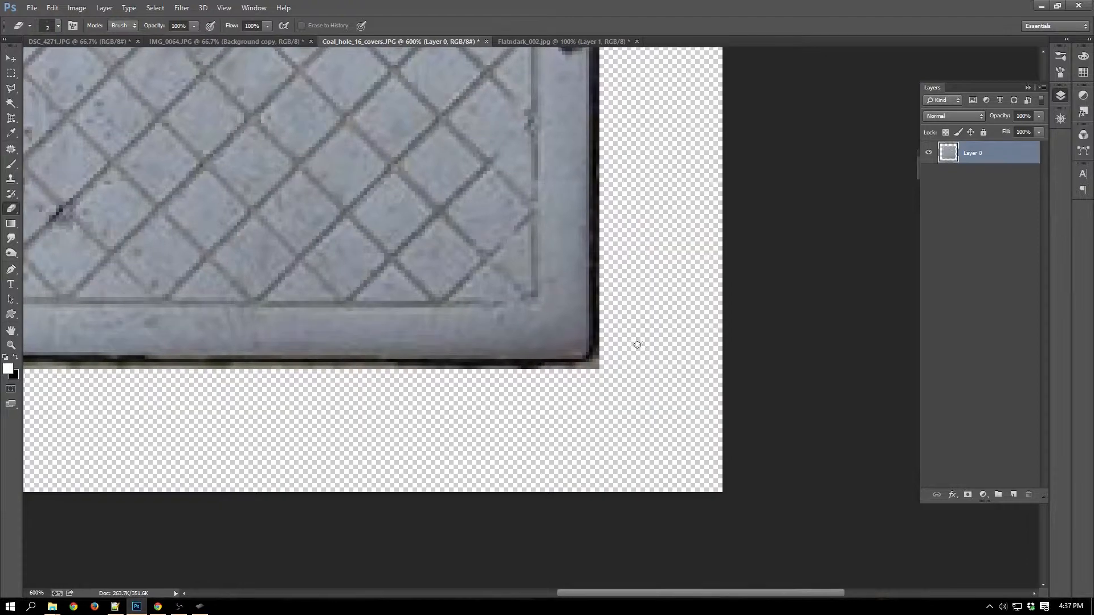
mouse_move(601, 369)
mouse_down()
mouse_move(605, 351)
mouse_move(581, 367)
mouse_move(536, 368)
mouse_up()
drag(515, 407, 698, 380)
drag(699, 341, 650, 343)
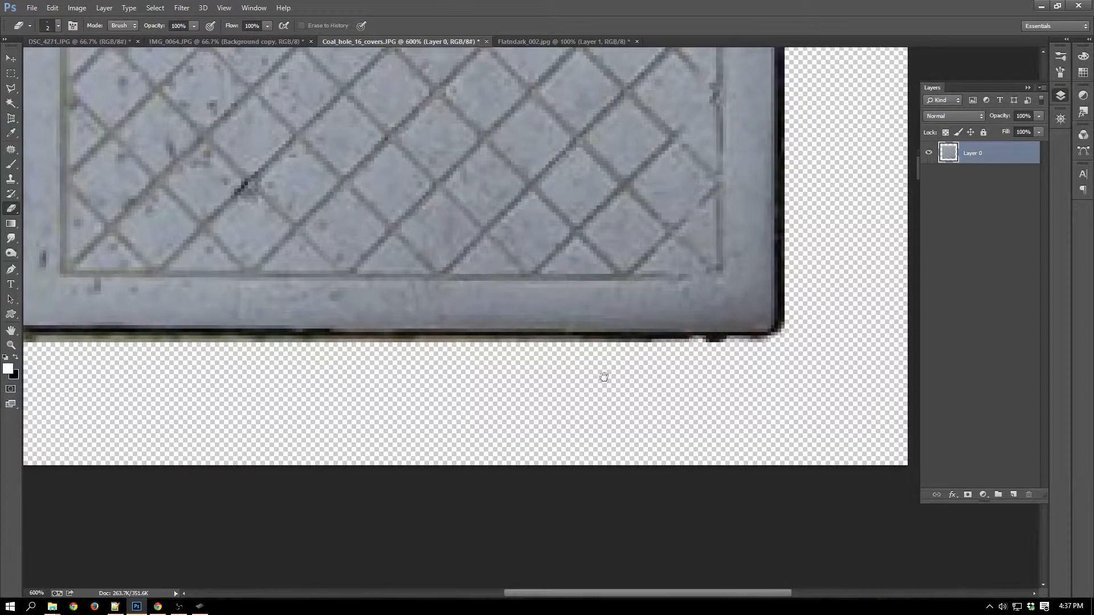
mouse_move(603, 376)
mouse_down()
mouse_move(692, 373)
mouse_move(791, 388)
mouse_up()
mouse_move(756, 347)
mouse_down()
mouse_move(494, 352)
mouse_move(570, 351)
mouse_up()
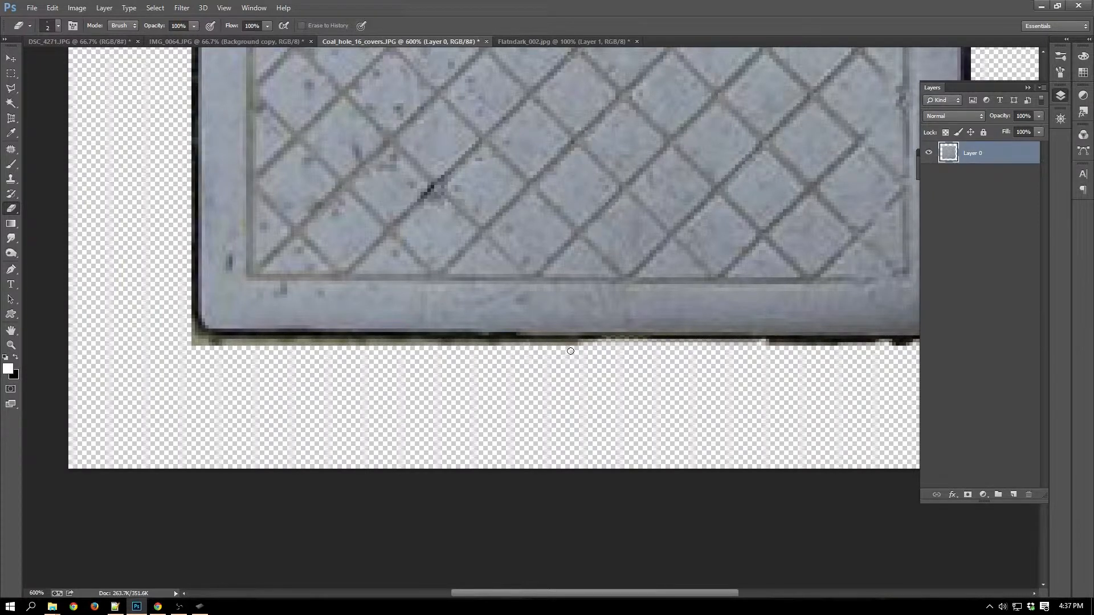
mouse_move(481, 353)
mouse_down()
mouse_move(204, 346)
mouse_move(188, 334)
mouse_up()
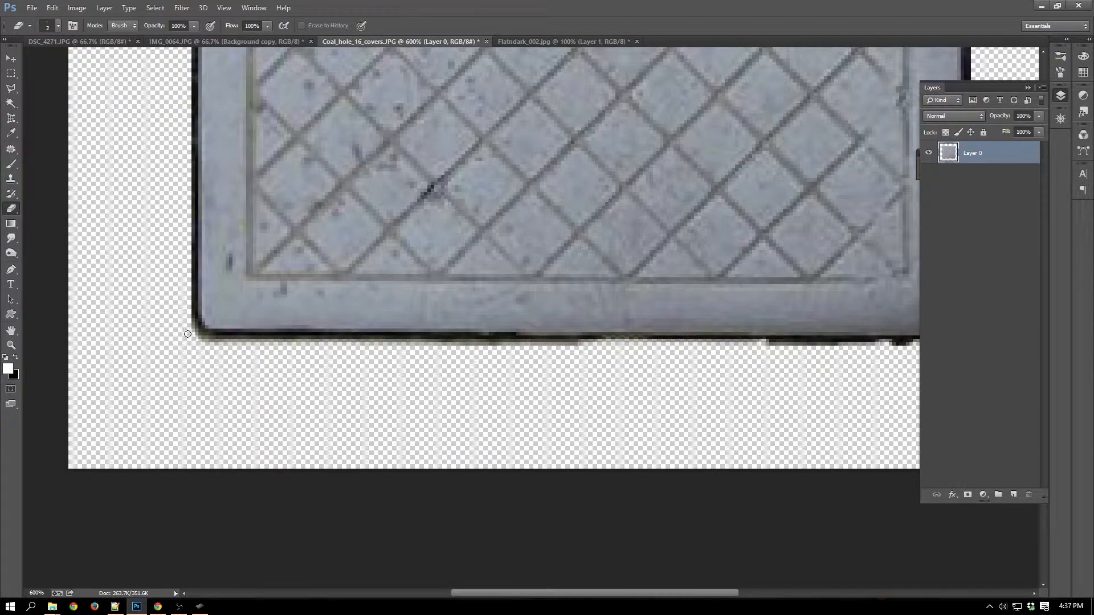
Copy the cut-out cover into the IMG_0064.JPG document and place it up and to the right of the rock texture's centre.
drag(359, 231, 616, 592)
mouse_move(678, 247)
mouse_down()
mouse_move(649, 501)
mouse_move(467, 385)
mouse_up()
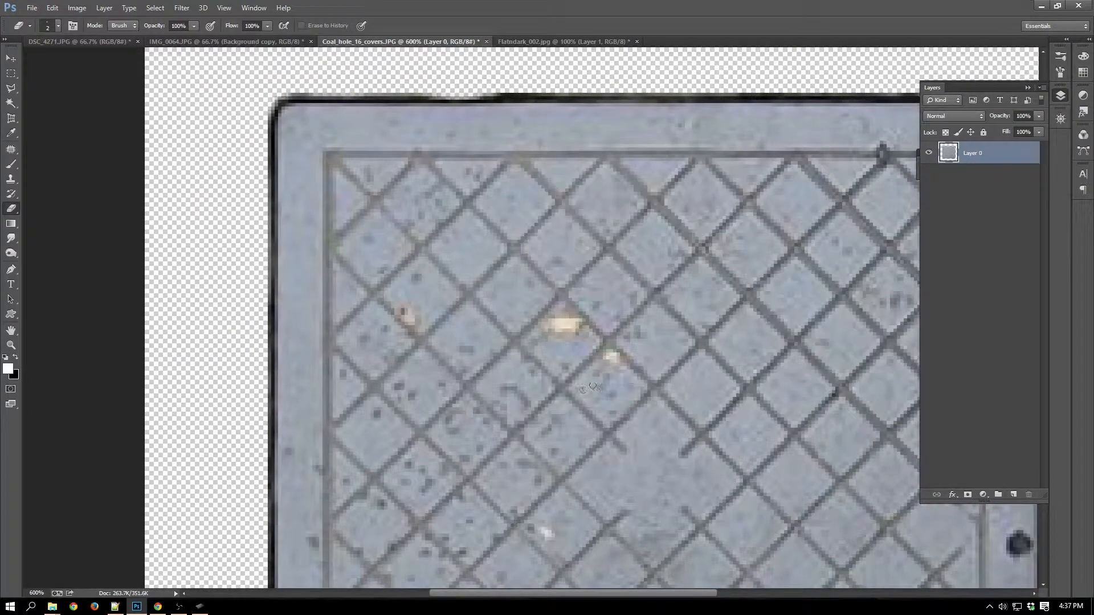
key(ctrl+minus)
key(ctrl+minus)
key(ctrl+minus)
key(ctrl+minus)
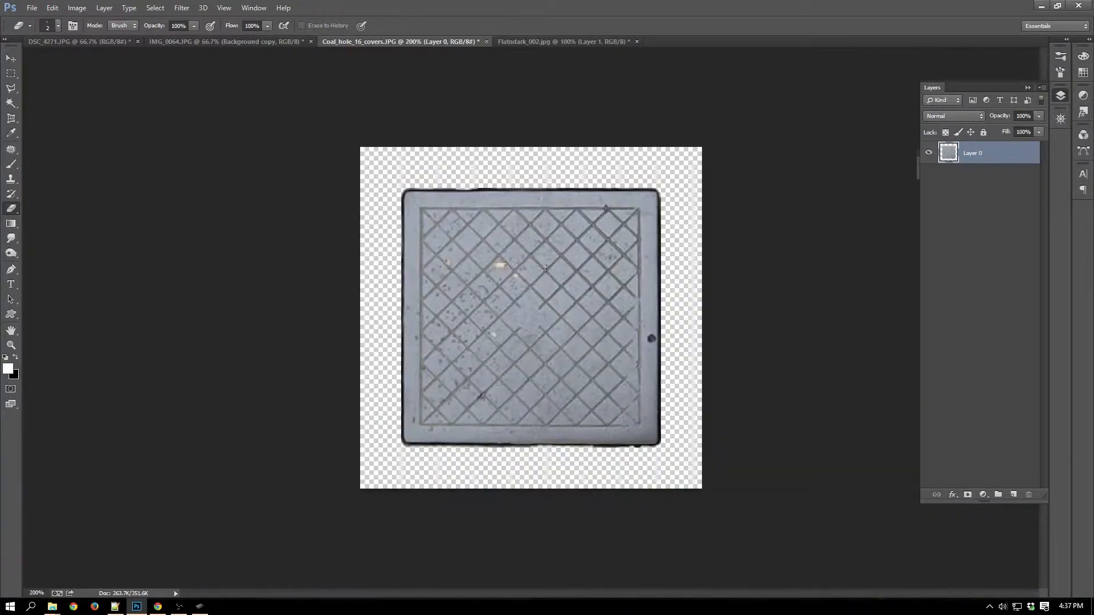
key(v)
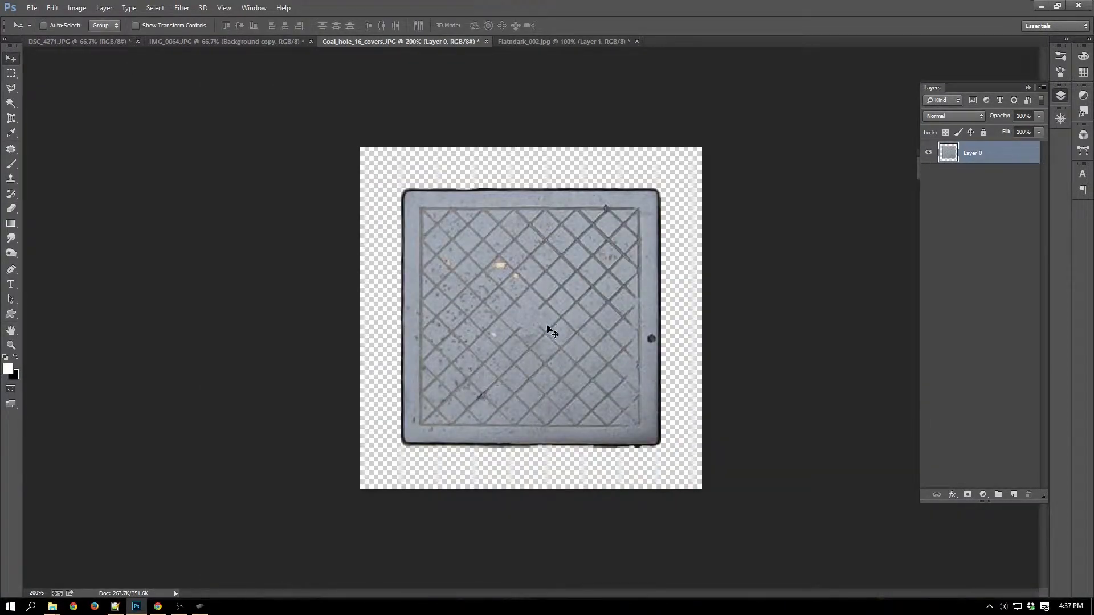
drag(552, 333, 240, 50)
drag(551, 307, 551, 312)
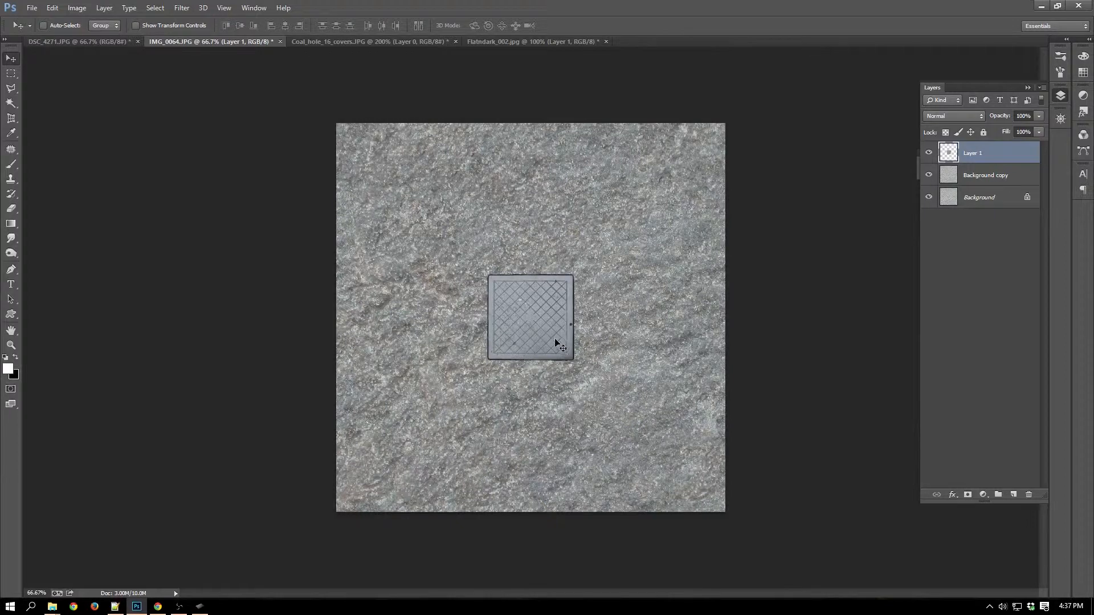
drag(539, 323, 604, 232)
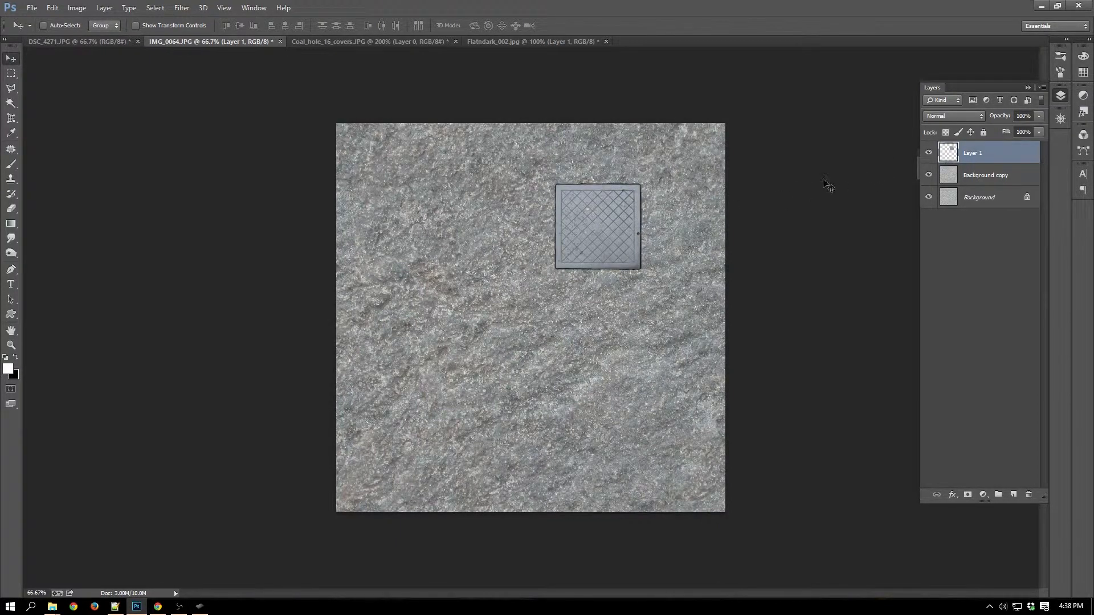
drag(603, 228, 597, 264)
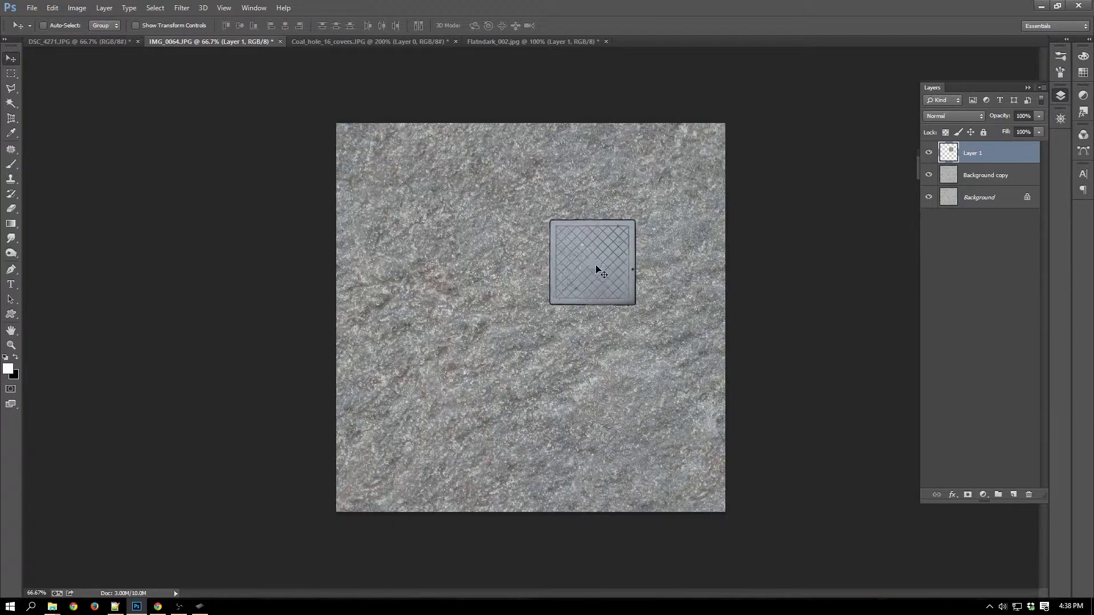
Raise the opacity of the Multiply-blended Background copy layer to 100%.
key(ctrl+plus)
key(ctrl+plus)
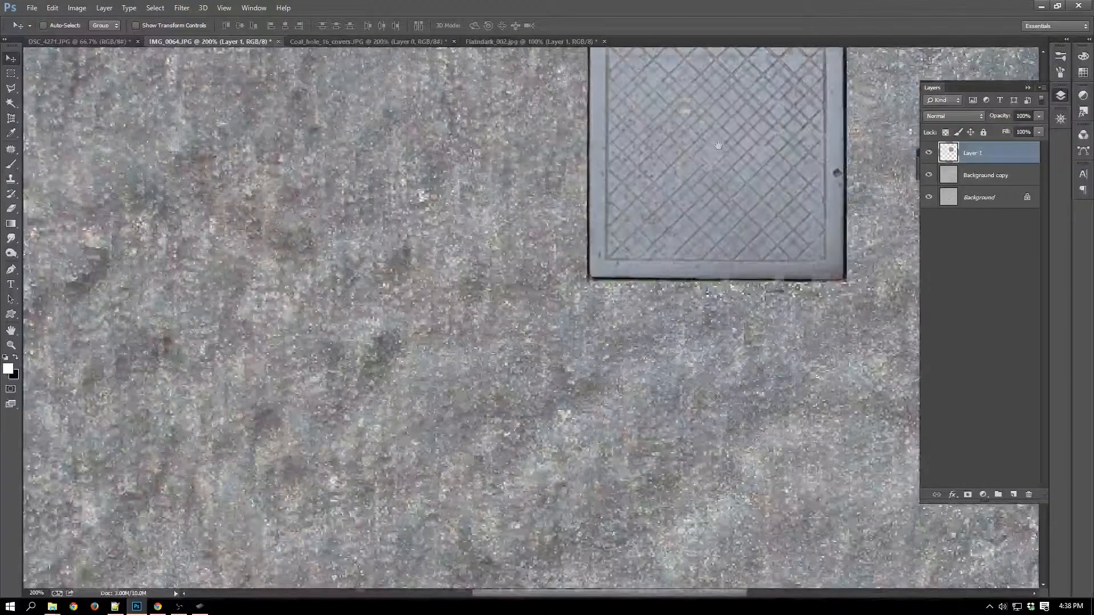
drag(719, 166, 663, 314)
click(1032, 176)
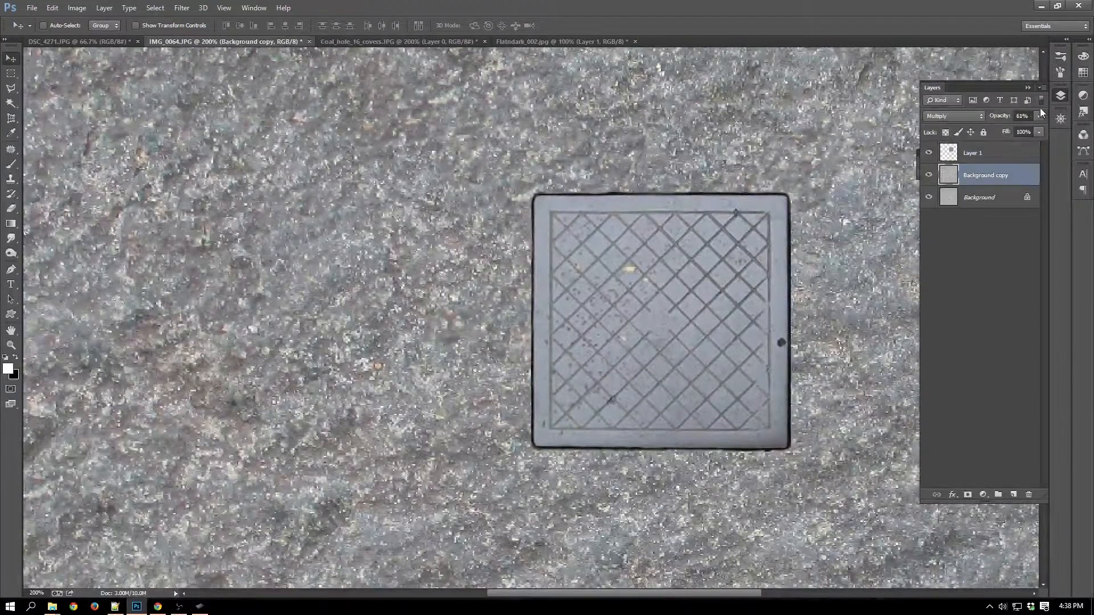
click(1038, 116)
drag(1058, 129, 1062, 129)
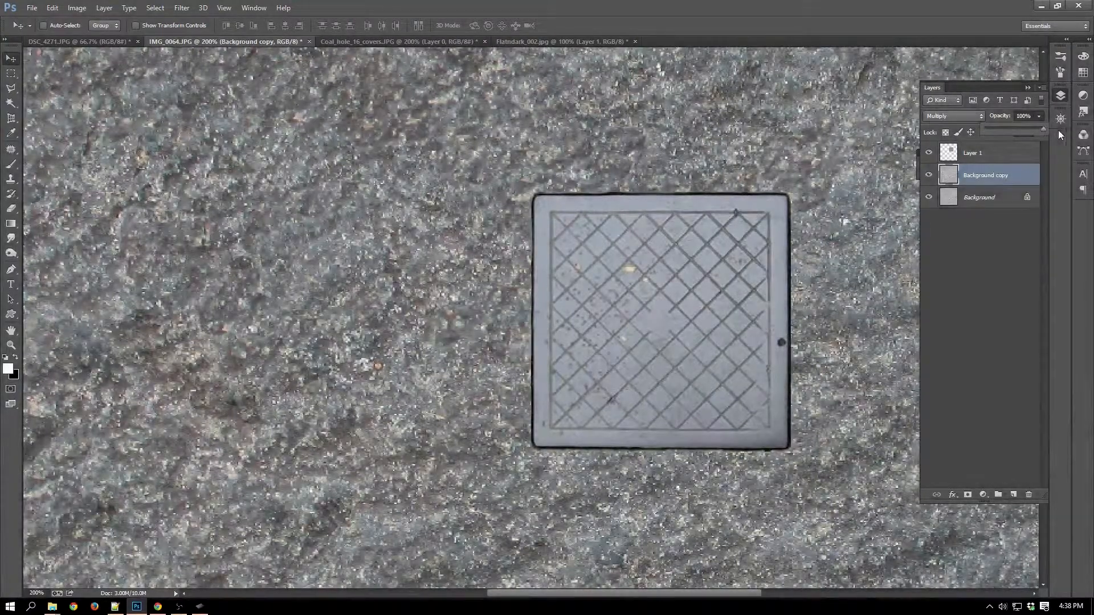
key(ctrl+minus)
key(ctrl+minus)
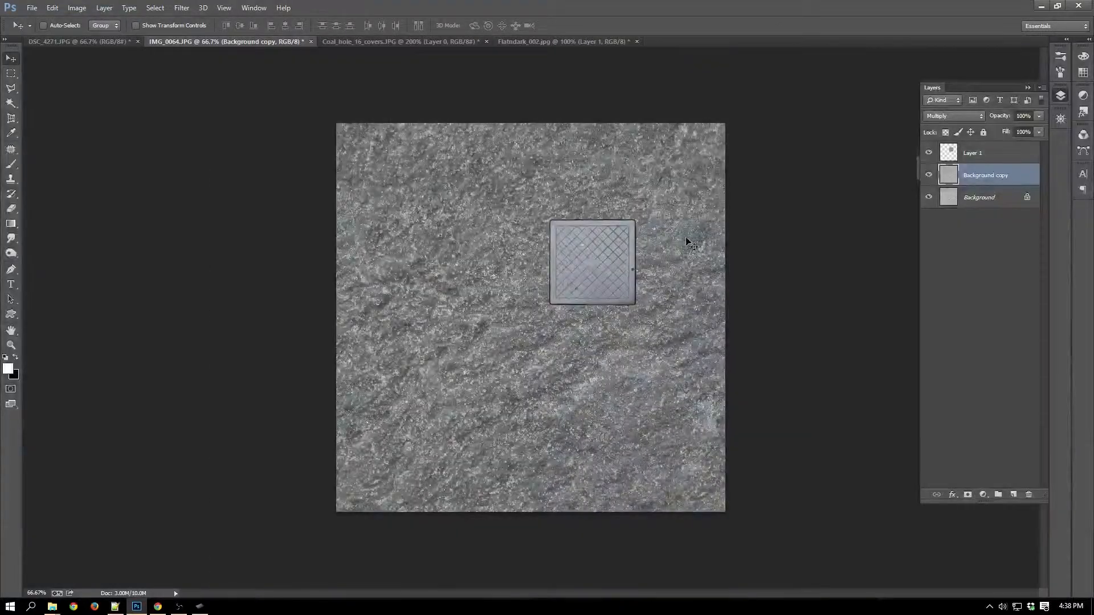